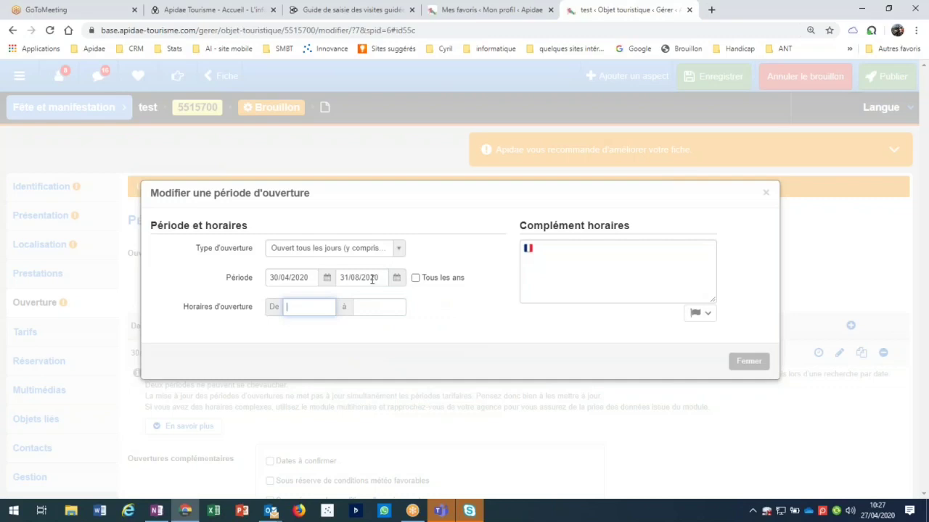
Step: Close the period dialog, open the hours editor for 30/04/2020 - 31/08/2020, and set its schedule type to "Horaires de visite guidée"
{"action": "left_click", "coordinate": [754, 369]}
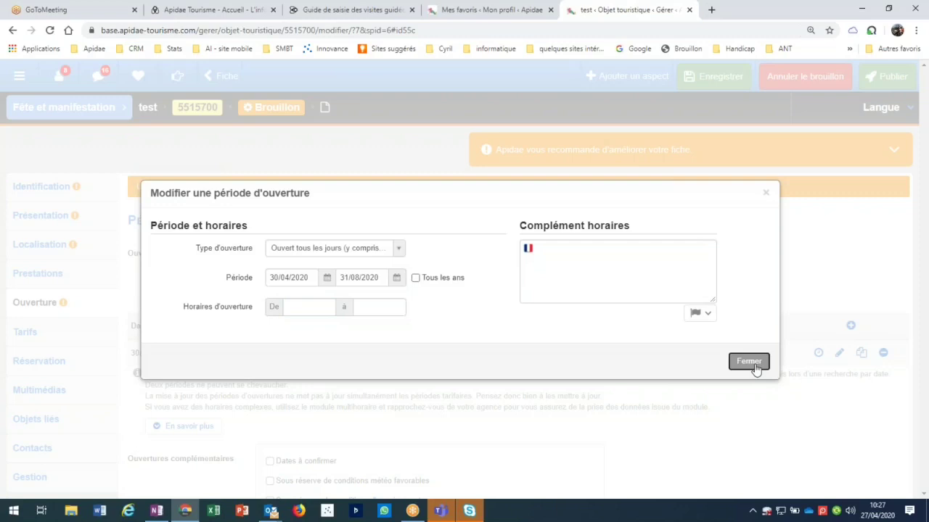
{"action": "left_click", "coordinate": [754, 369]}
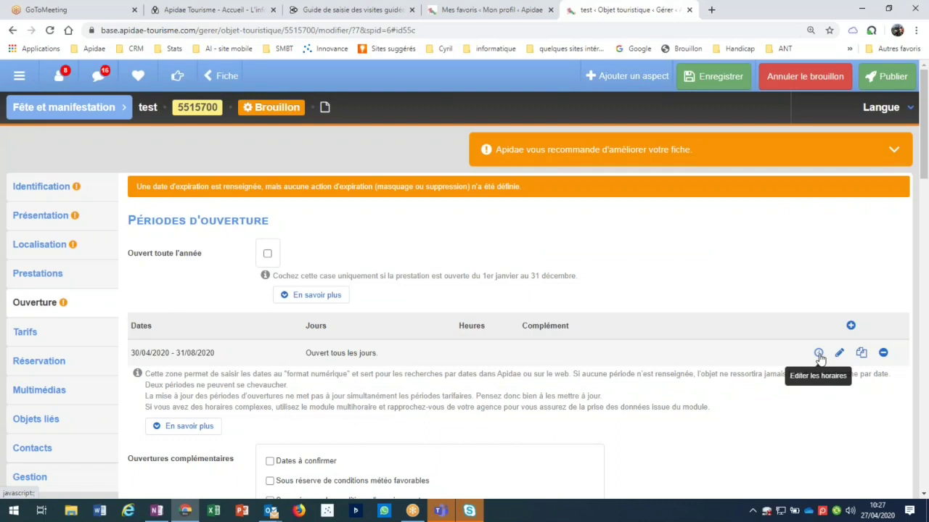
{"action": "left_click", "coordinate": [818, 354]}
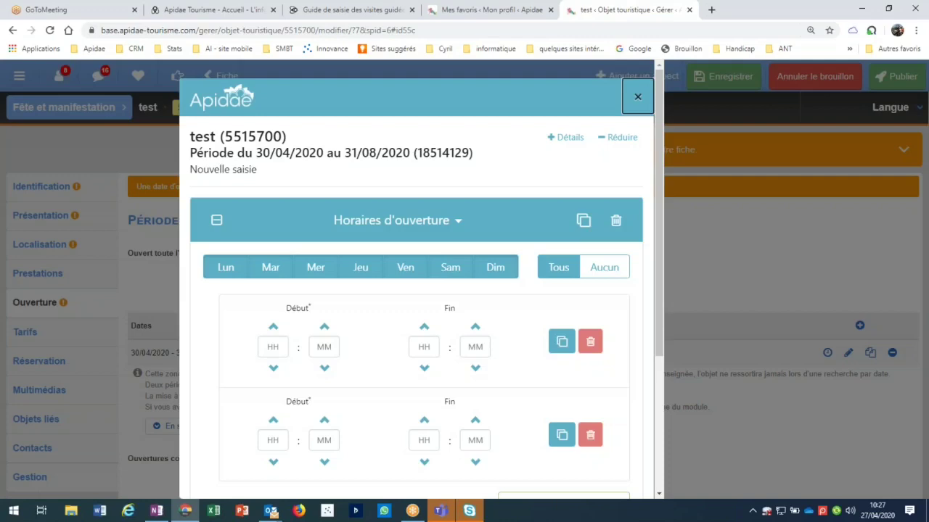
{"action": "scroll", "coordinate": [627, 187], "scroll_direction": "down", "scroll_amount": 3}
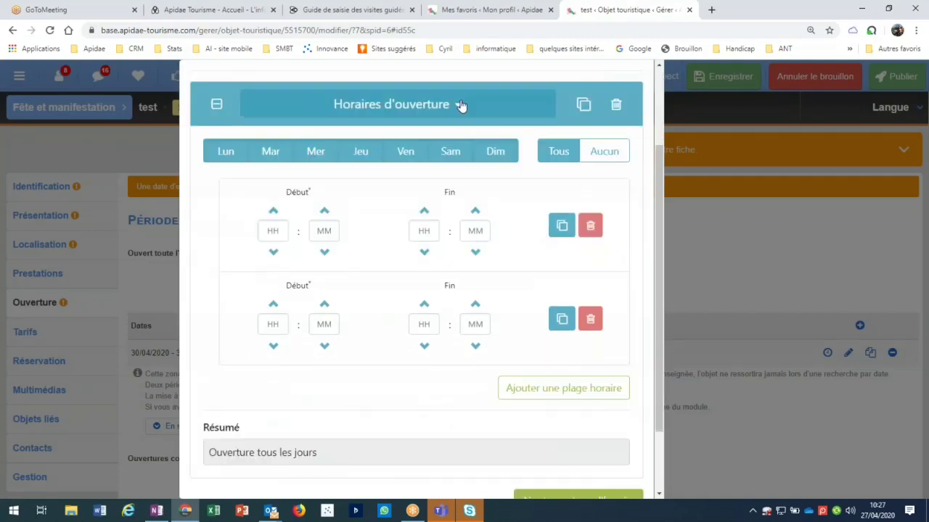
{"action": "left_click", "coordinate": [460, 106]}
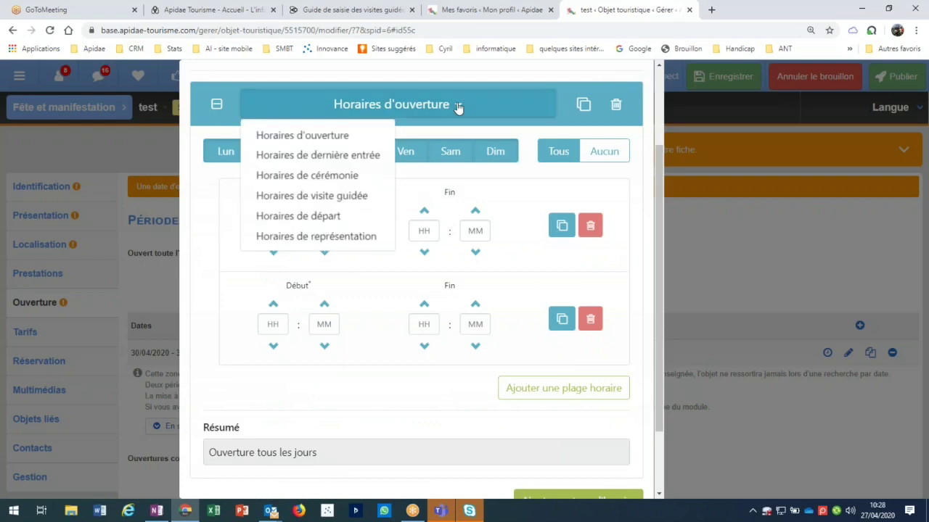
{"action": "left_click", "coordinate": [346, 198]}
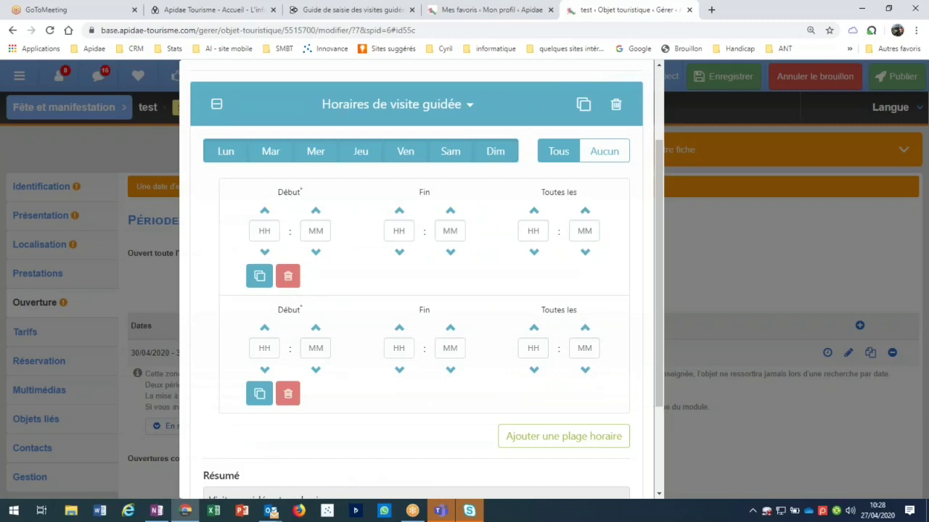
Step: Set the first guided-visit time slot to start at 10:00, end at 18:00 and repeat every 02:00
{"action": "left_click", "coordinate": [265, 231]}
{"action": "type", "text": "10"}
{"action": "key", "text": "Tab"}
{"action": "type", "text": "00"}
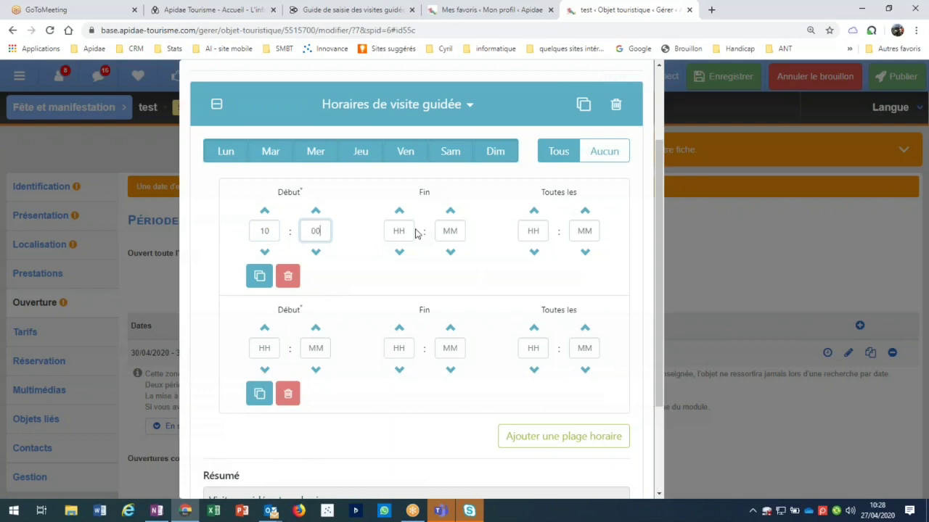
{"action": "left_click", "coordinate": [415, 231]}
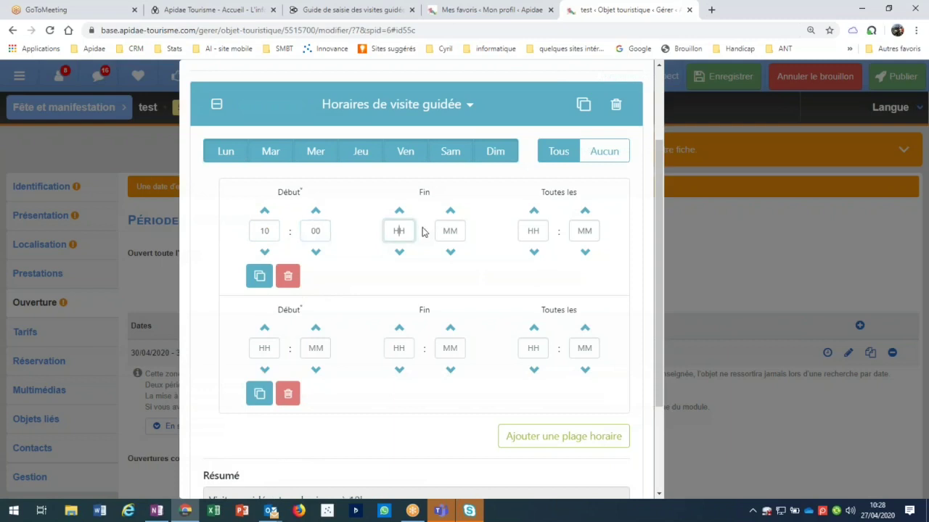
{"action": "type", "text": "18"}
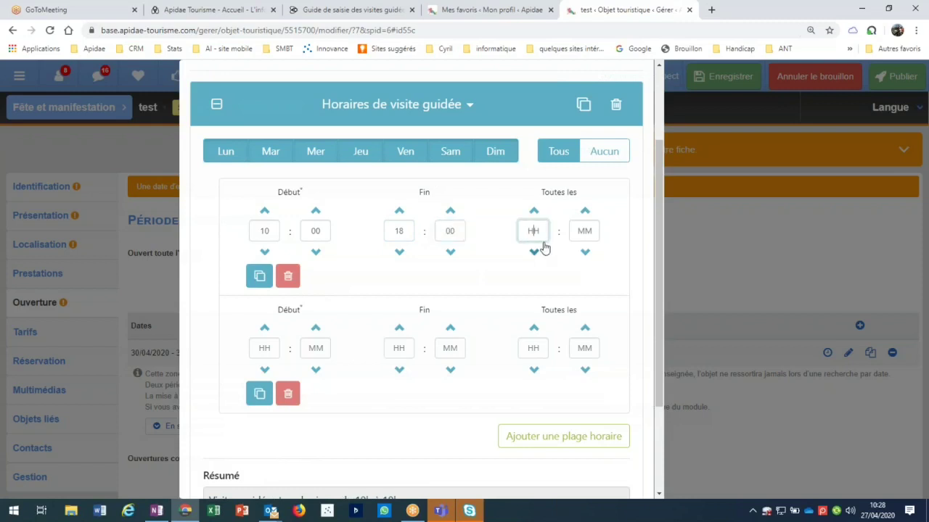
{"action": "type", "text": "000200"}
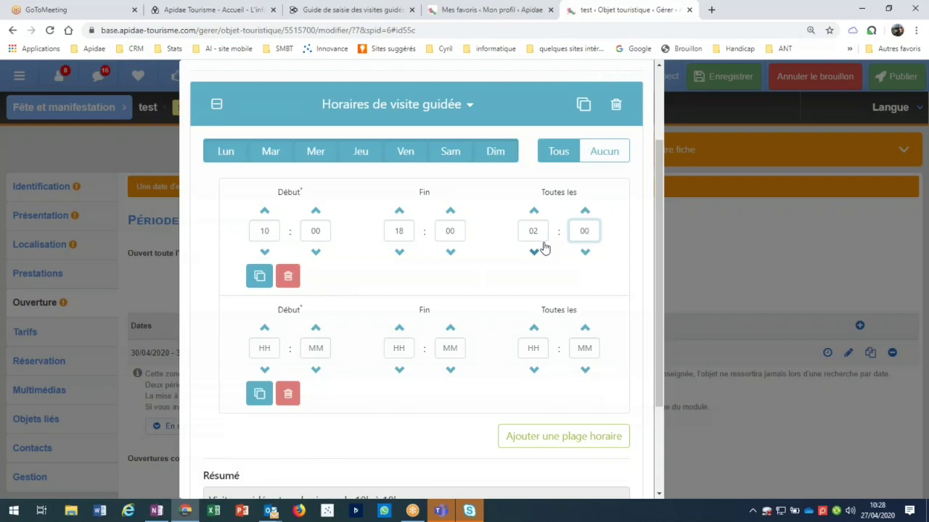
Step: Delete the empty second time slot and validate the guided-visit schedule
{"action": "left_click", "coordinate": [289, 400]}
{"action": "left_click", "coordinate": [289, 399]}
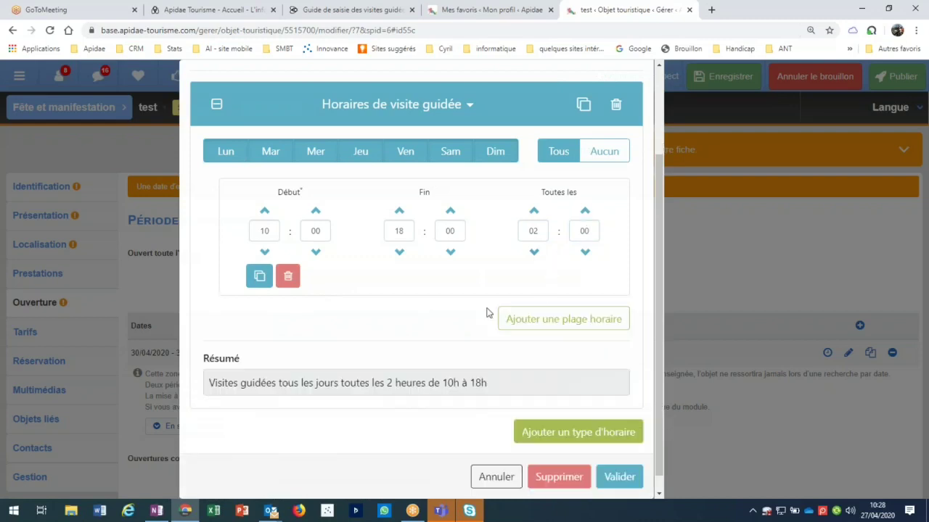
{"action": "scroll", "coordinate": [508, 341], "scroll_direction": "down", "scroll_amount": 1}
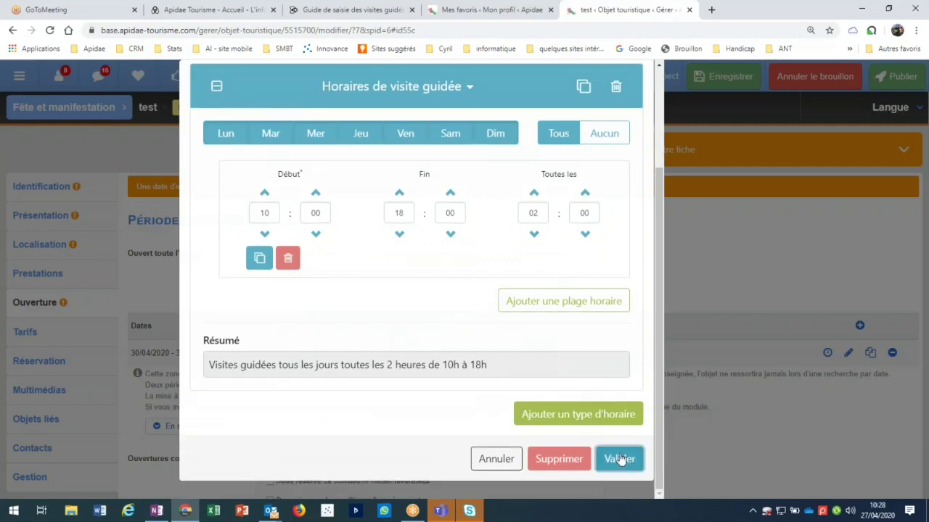
{"action": "left_click", "coordinate": [617, 458]}
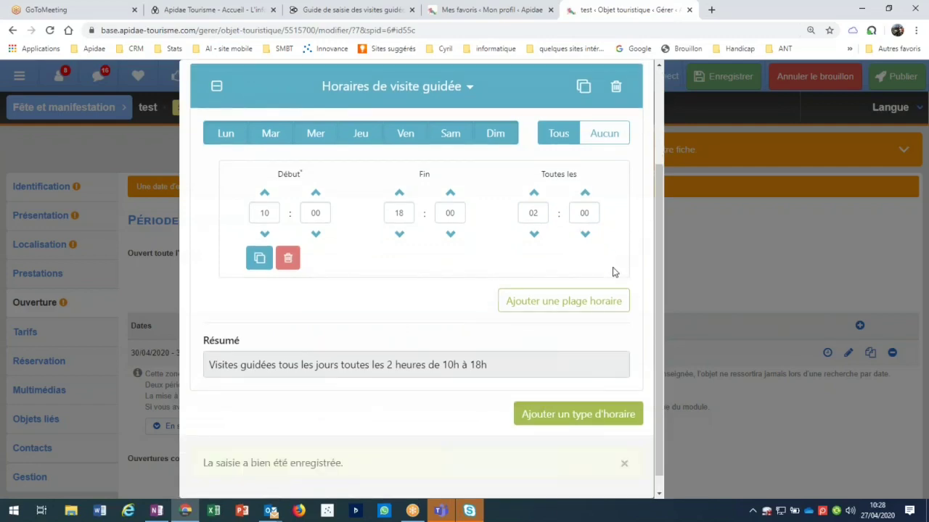
Step: Reset the page zoom to 100%, close the hours editor, and examine the generated text under "Périodes en clair"
{"action": "key", "text": "ctrl+0"}
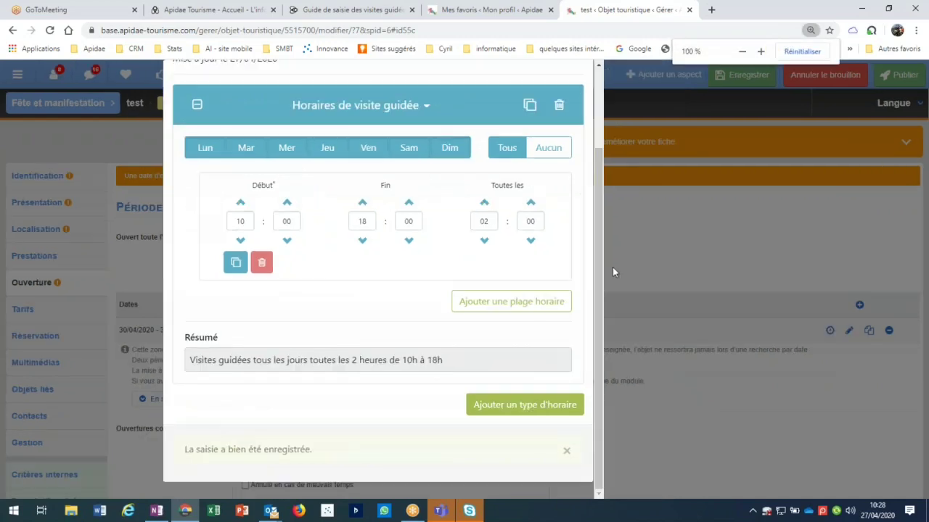
{"action": "left_click", "coordinate": [612, 267]}
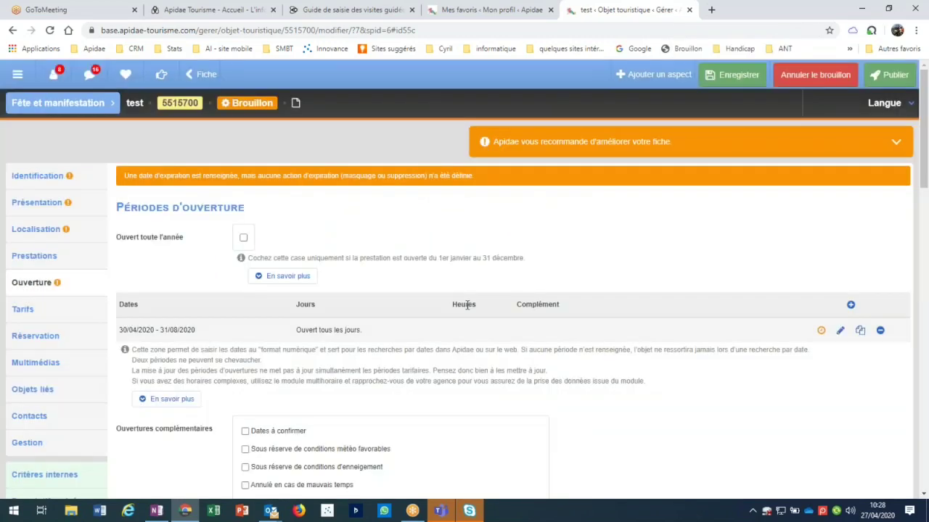
{"action": "scroll", "coordinate": [465, 305], "scroll_direction": "down", "scroll_amount": 1}
{"action": "scroll", "coordinate": [370, 259], "scroll_direction": "down", "scroll_amount": 10}
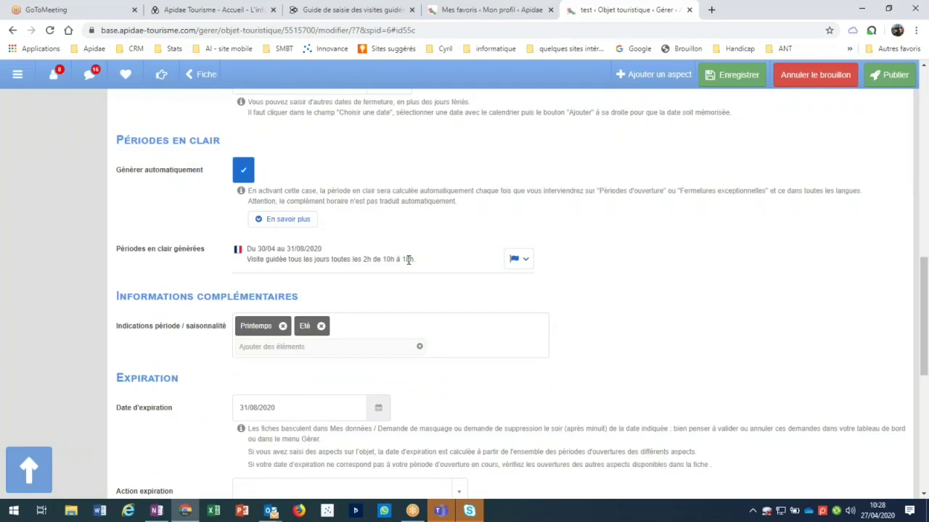
{"action": "scroll", "coordinate": [409, 259], "scroll_direction": "up", "scroll_amount": 3}
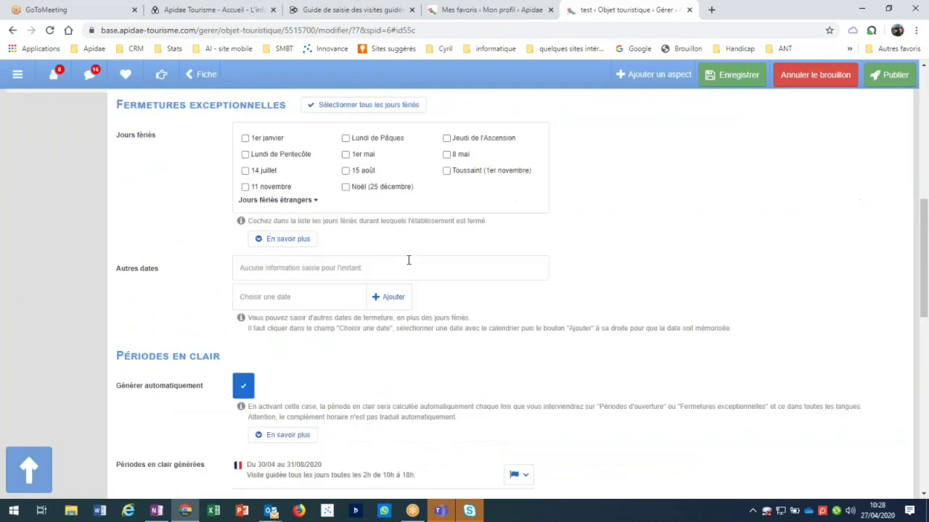
{"action": "scroll", "coordinate": [409, 260], "scroll_direction": "up", "scroll_amount": 1}
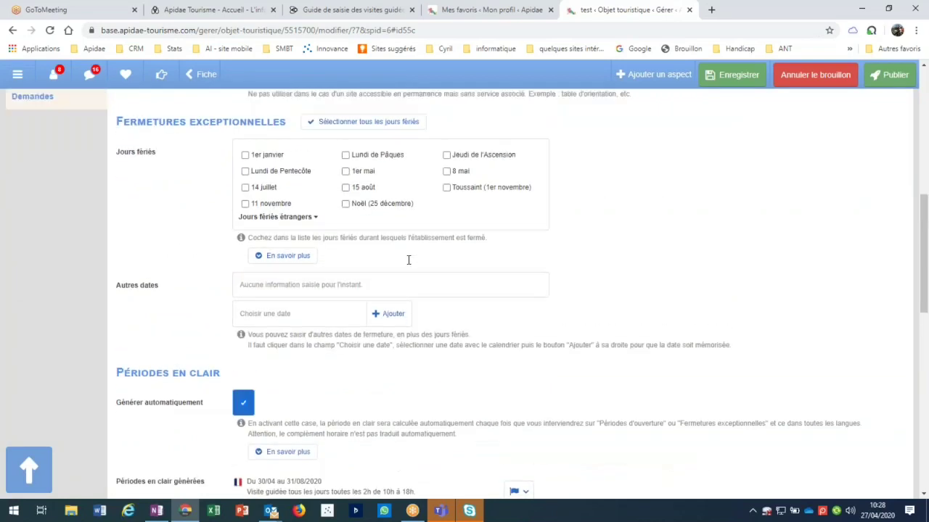
{"action": "scroll", "coordinate": [594, 312], "scroll_direction": "up", "scroll_amount": 8}
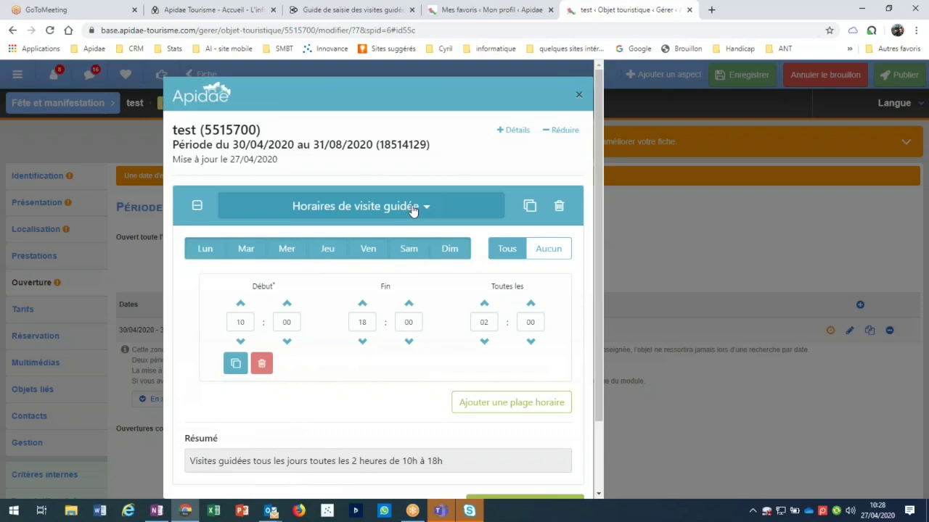
Step: In the period's hours editor, try the "Horaires de départ" schedule type, and settle on "Horaires d'ouverture"
{"action": "left_click", "coordinate": [413, 209]}
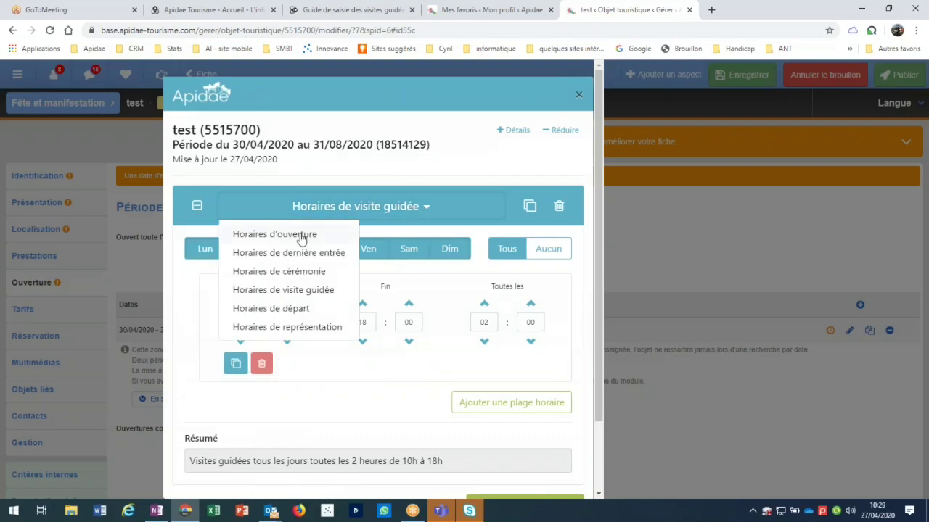
{"action": "left_click", "coordinate": [299, 311]}
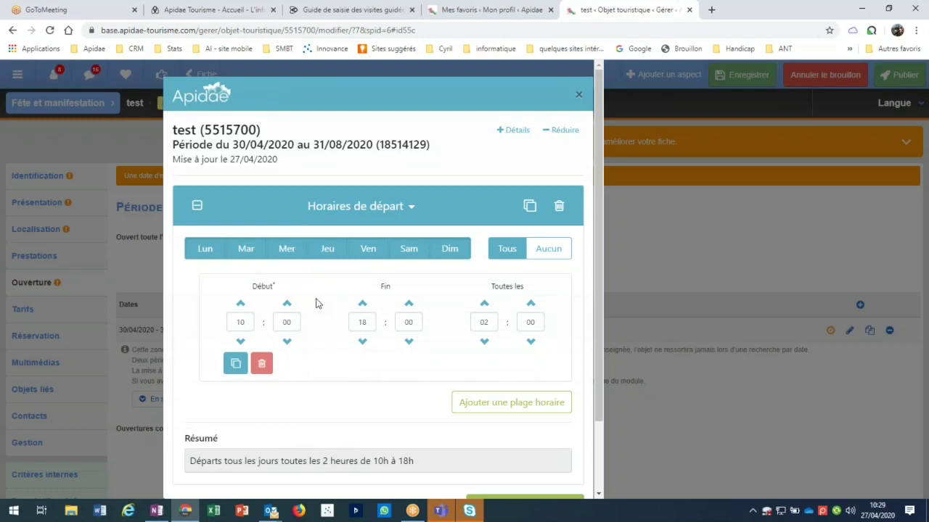
{"action": "left_click", "coordinate": [410, 210]}
{"action": "left_click", "coordinate": [299, 237]}
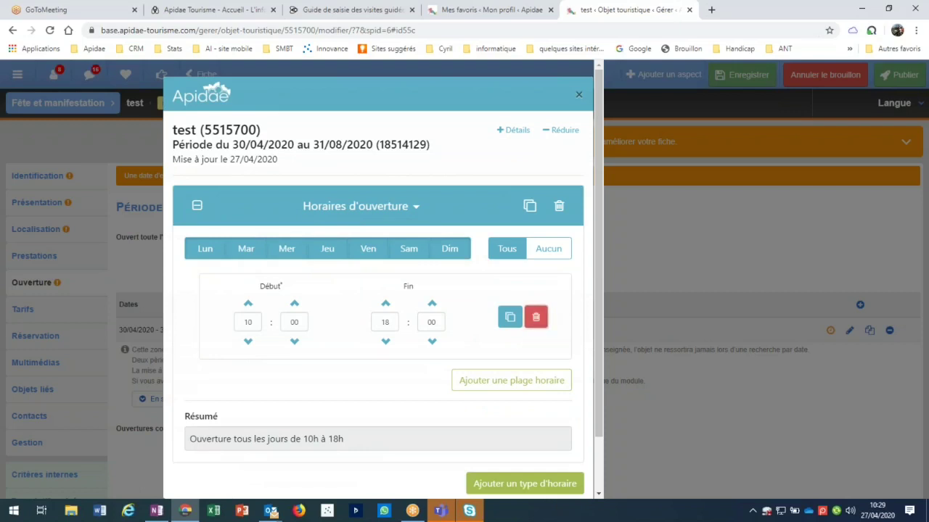
Step: Delete the existing 10:00 to 18:00 time slot and add a second blank time slot
{"action": "left_click", "coordinate": [535, 317]}
{"action": "left_click", "coordinate": [530, 296]}
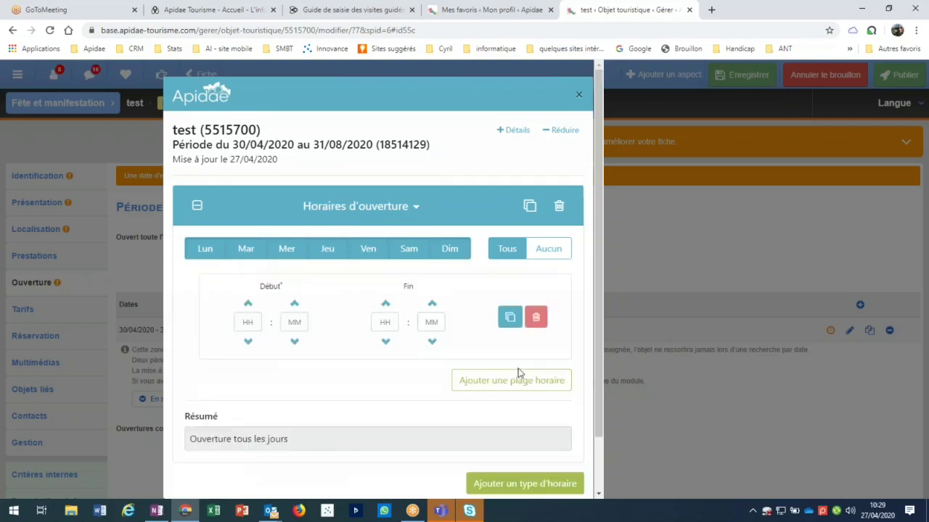
{"action": "left_click", "coordinate": [517, 381]}
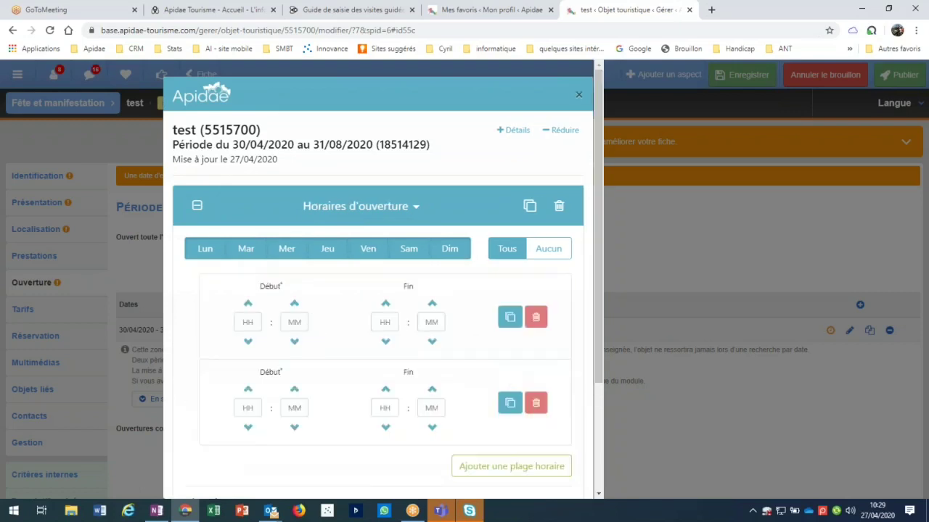
Step: Exclude Wednesday, Thursday and Friday from the opening days
{"action": "left_click", "coordinate": [287, 250]}
{"action": "left_click", "coordinate": [327, 250]}
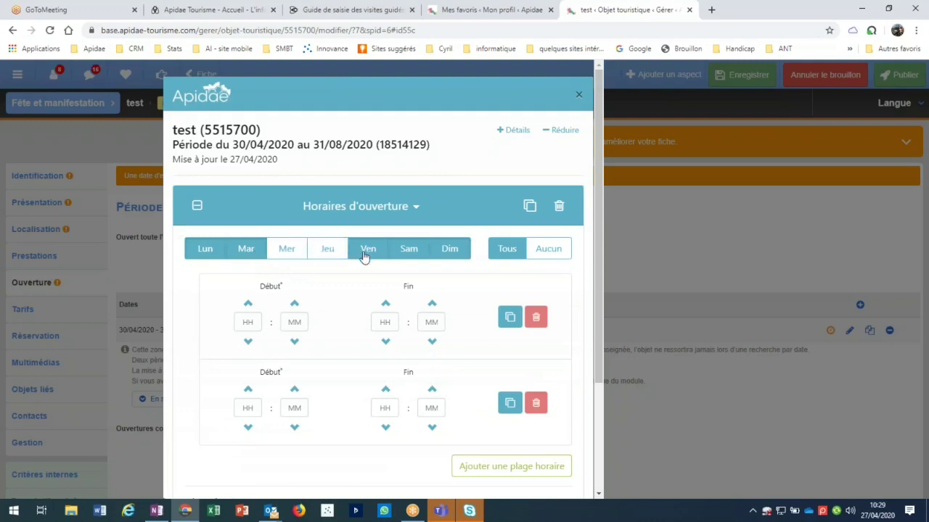
{"action": "left_click", "coordinate": [362, 251]}
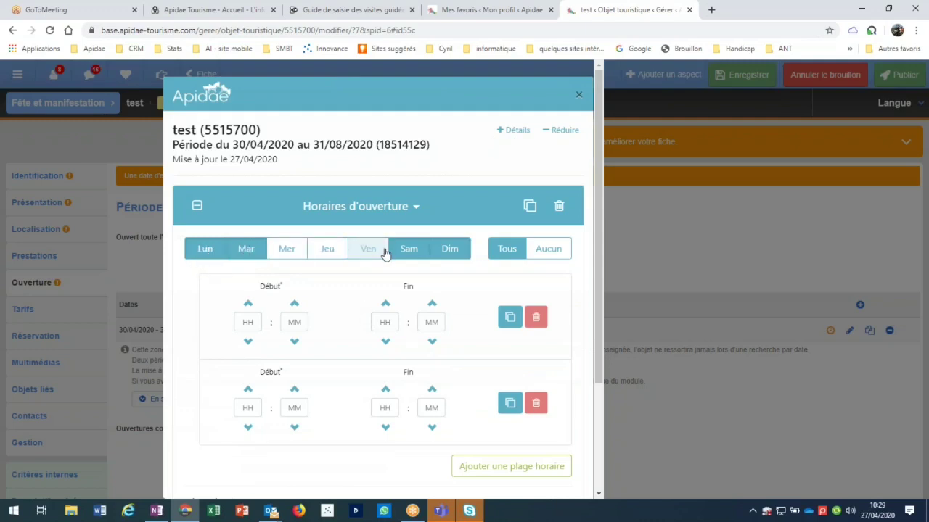
Step: Set the two opening time slots to 10:00–11:30 and 14:00–15:30, leaving no additional slot
{"action": "left_click", "coordinate": [247, 322]}
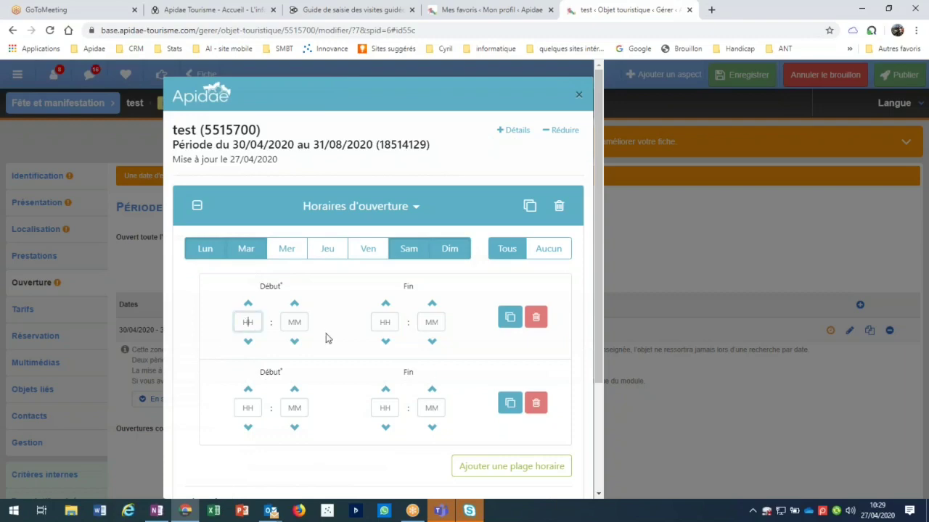
{"action": "type", "text": "1000"}
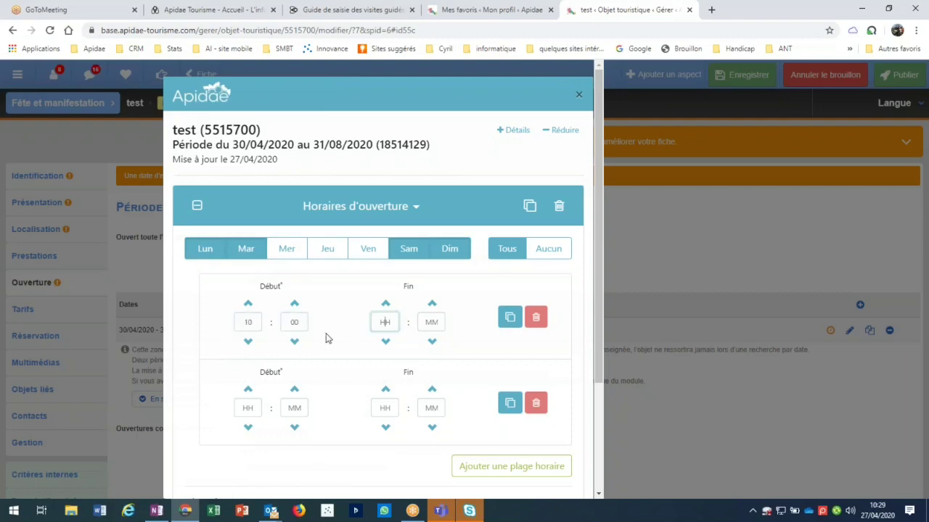
{"action": "type", "text": "1130"}
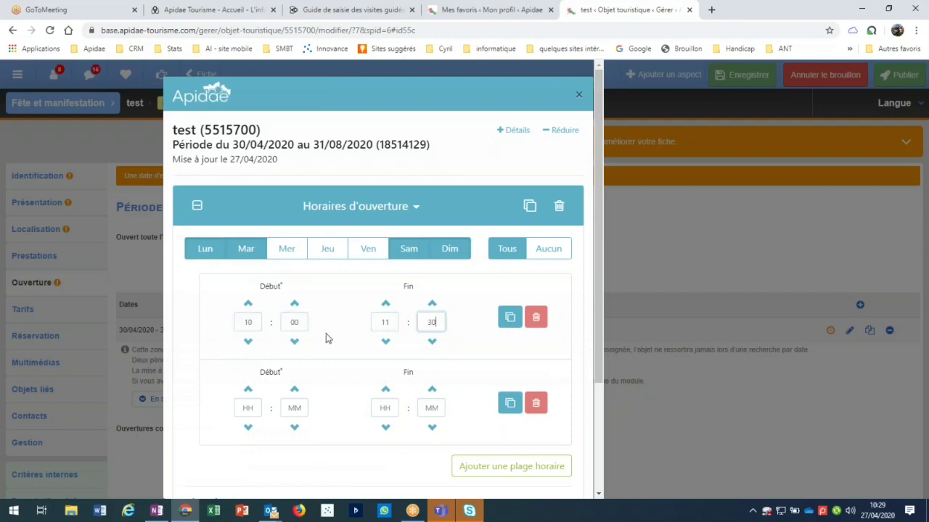
{"action": "left_click", "coordinate": [256, 408]}
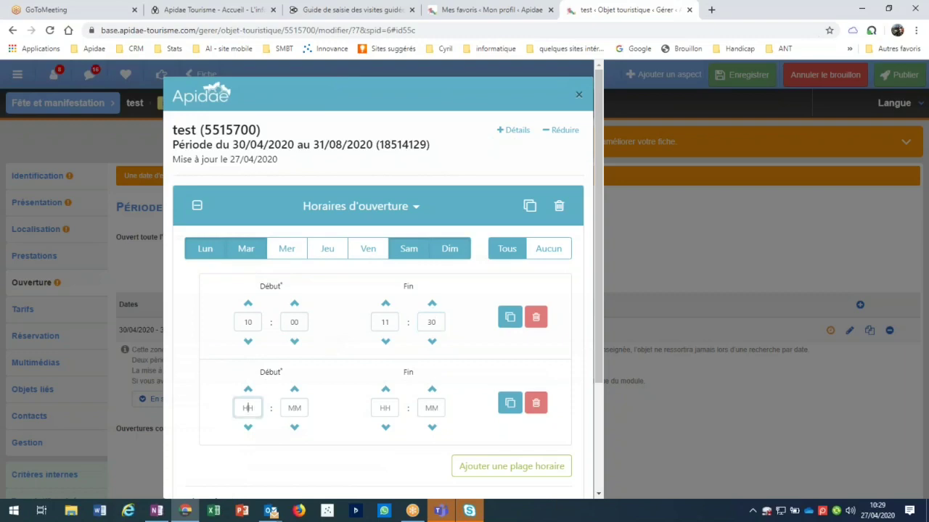
{"action": "type", "text": "14 : 00 "}
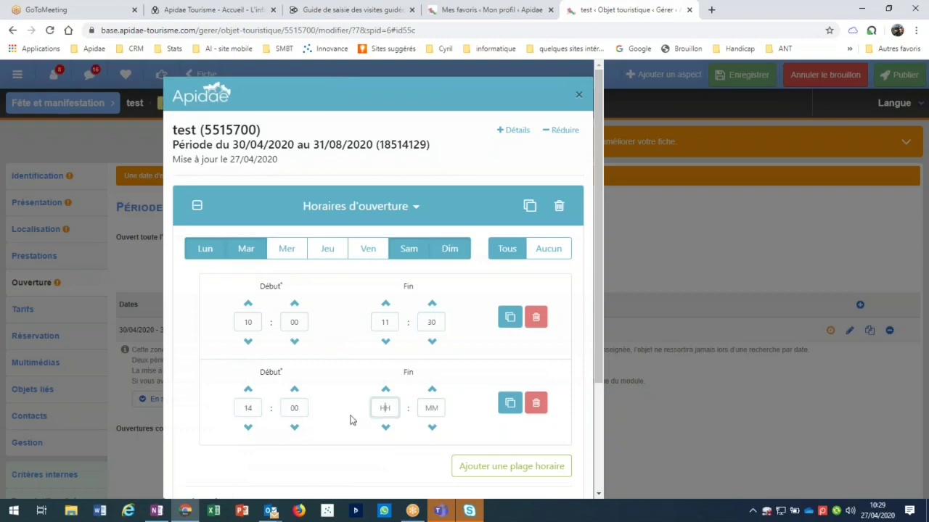
{"action": "type", "text": "15 : "}
{"action": "type", "text": "30"}
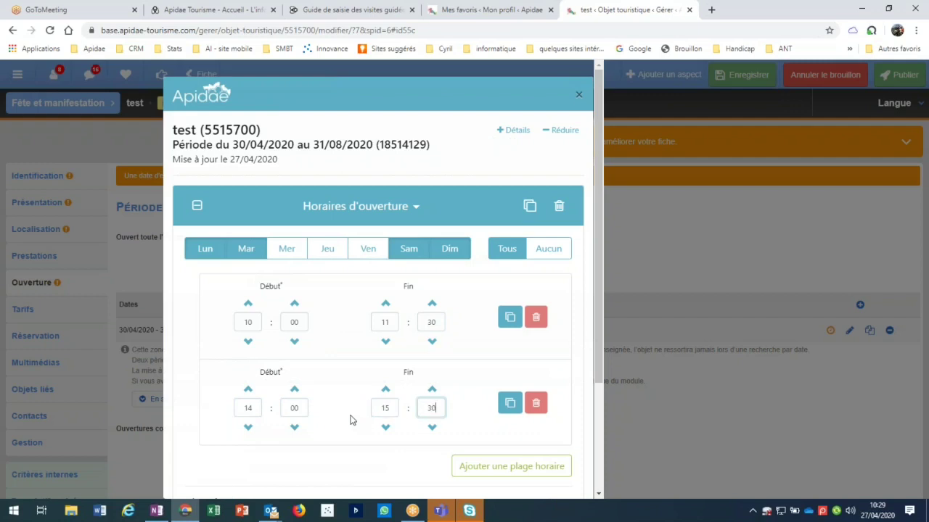
{"action": "left_click", "coordinate": [527, 468]}
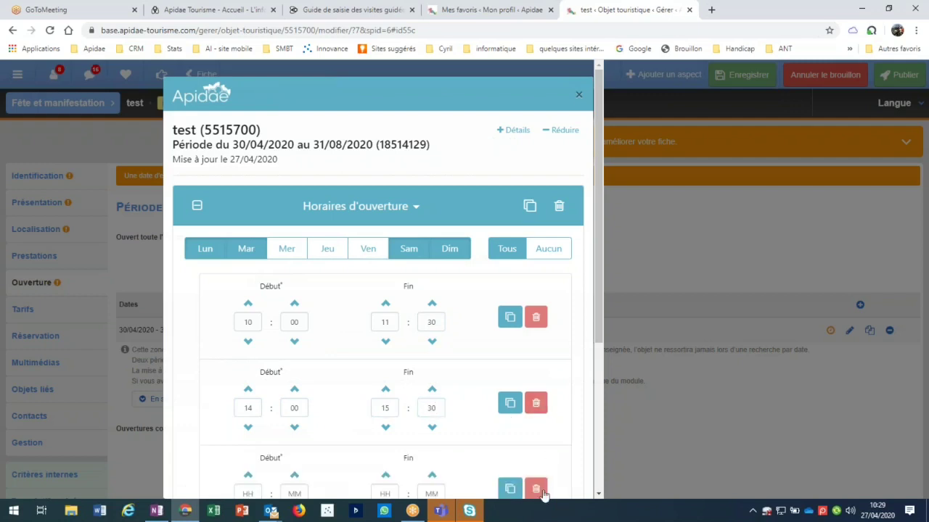
{"action": "left_click", "coordinate": [535, 489]}
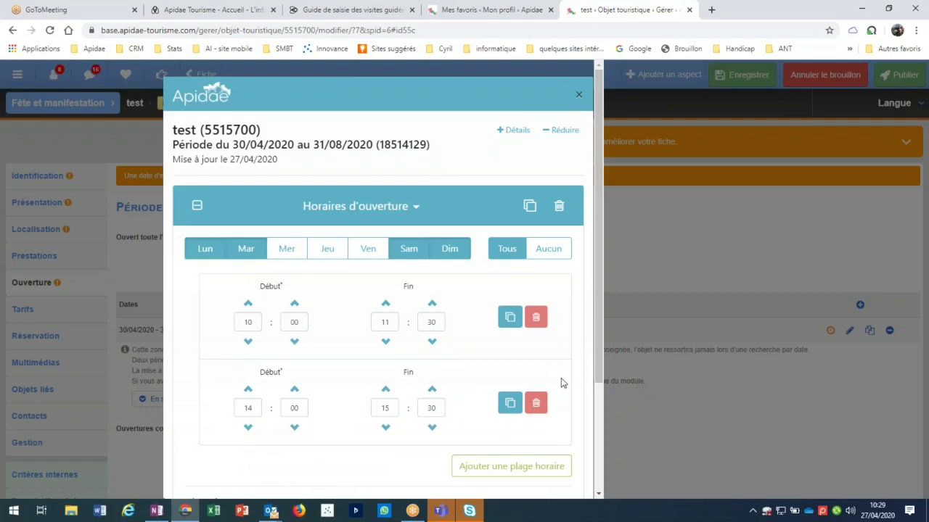
{"action": "scroll", "coordinate": [561, 385], "scroll_direction": "down", "scroll_amount": 3}
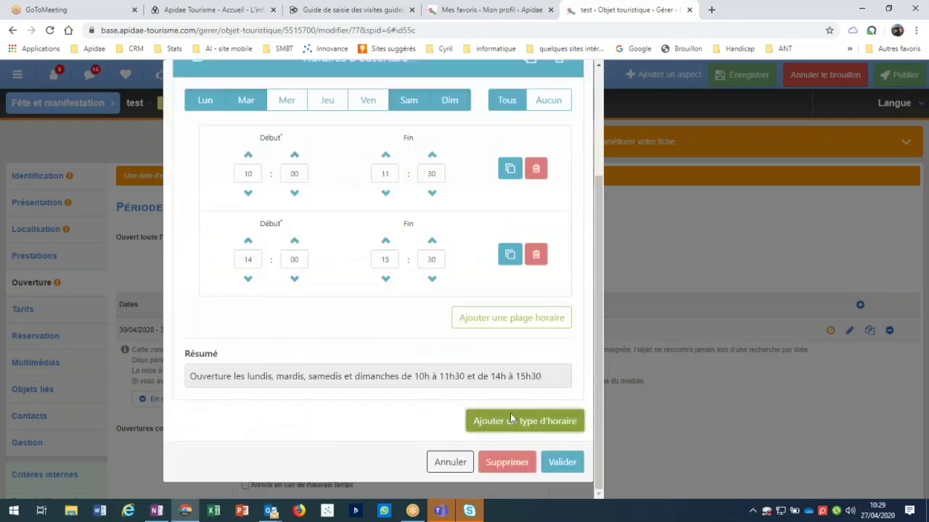
Step: Add a second "Horaires d'ouverture" schedule type and restrict its days to Wednesday, Thursday and Friday
{"action": "left_click", "coordinate": [510, 420]}
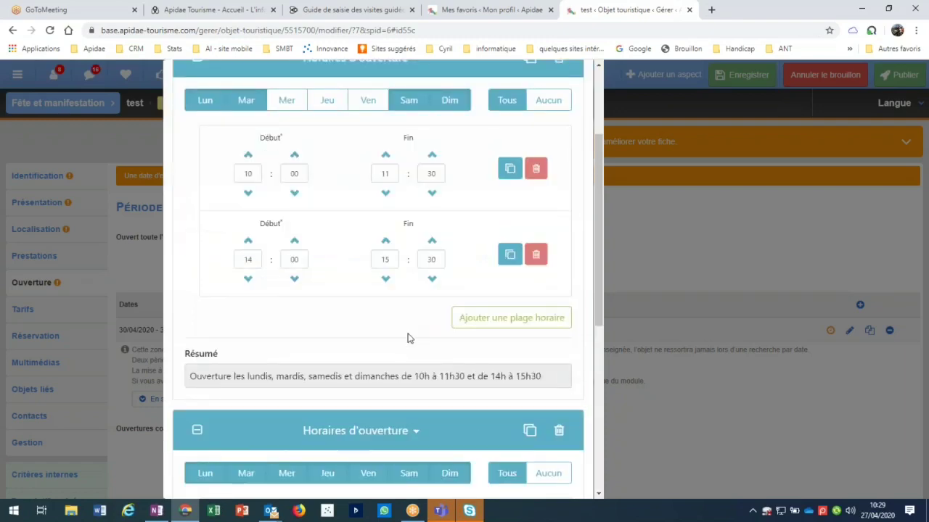
{"action": "scroll", "coordinate": [337, 395], "scroll_direction": "down", "scroll_amount": 1}
{"action": "left_click", "coordinate": [205, 415]}
{"action": "left_click", "coordinate": [245, 415]}
{"action": "left_click", "coordinate": [409, 416]}
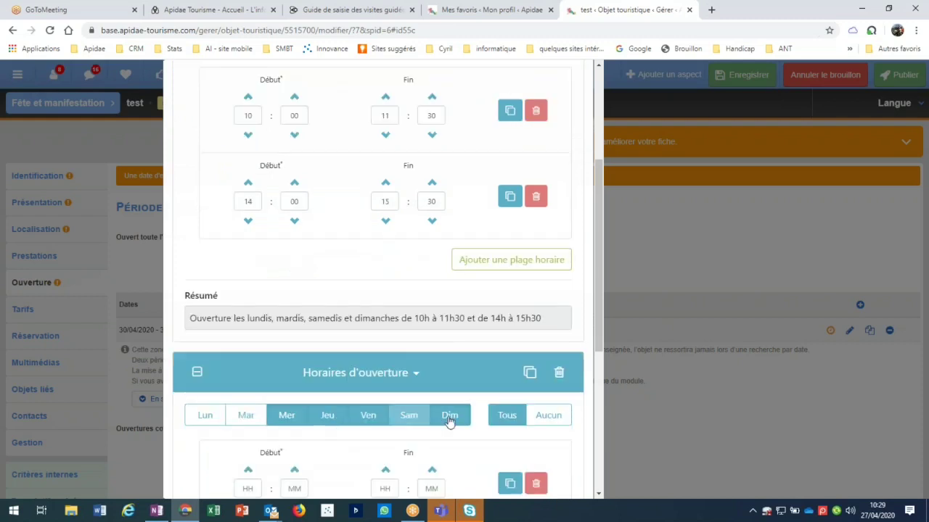
{"action": "left_click", "coordinate": [454, 418]}
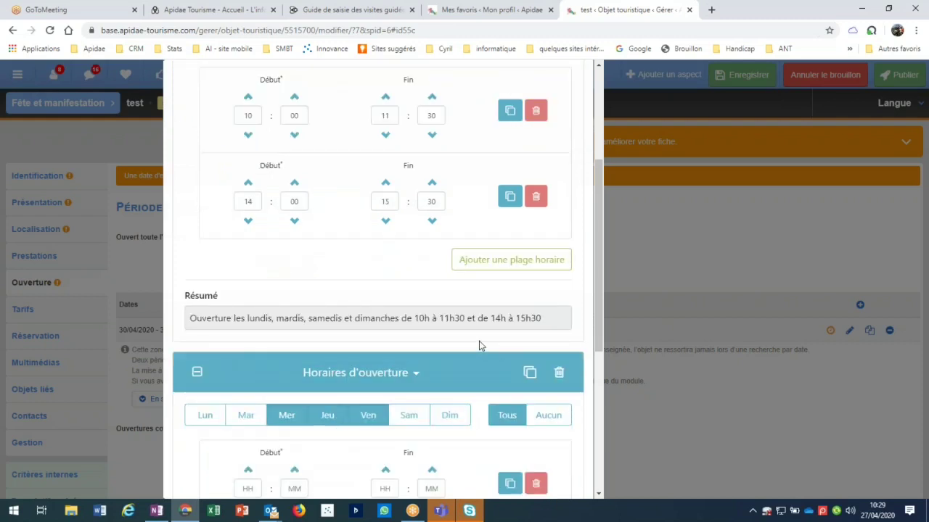
Step: Set the second schedule's time slot to 14:00–15:30, delete its blank slot, and close the validated hours editor
{"action": "scroll", "coordinate": [479, 346], "scroll_direction": "up", "scroll_amount": 1}
{"action": "scroll", "coordinate": [479, 346], "scroll_direction": "up", "scroll_amount": 3}
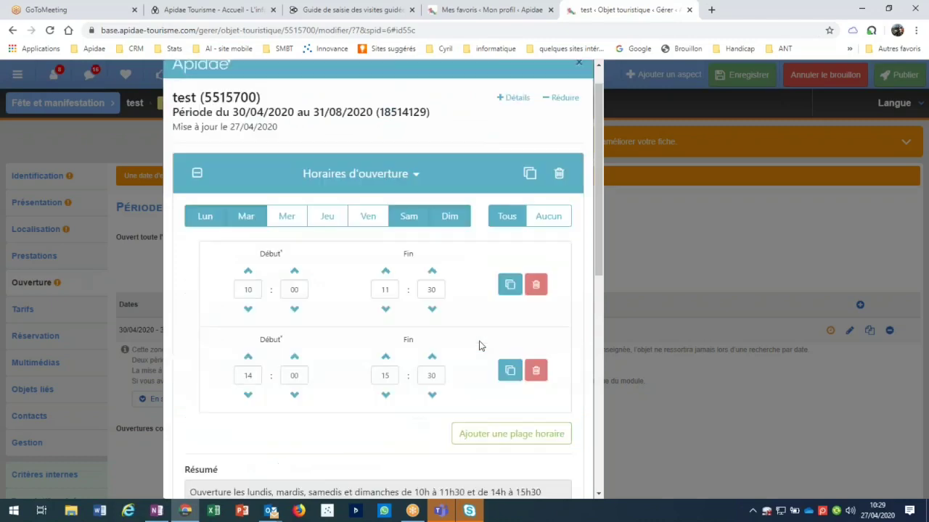
{"action": "scroll", "coordinate": [478, 342], "scroll_direction": "down", "scroll_amount": 3}
{"action": "scroll", "coordinate": [478, 342], "scroll_direction": "down", "scroll_amount": 3}
{"action": "left_click", "coordinate": [256, 316]}
{"action": "type", "text": "14"}
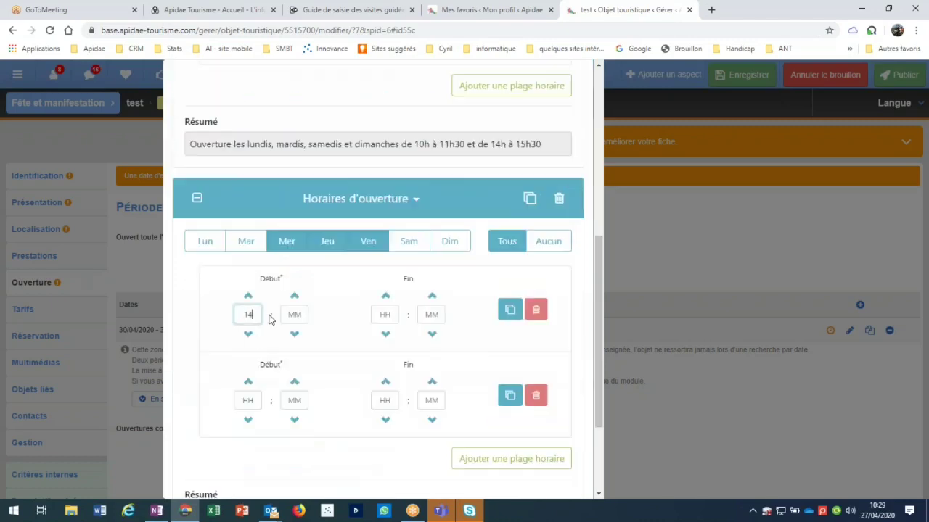
{"action": "type", "text": "001530"}
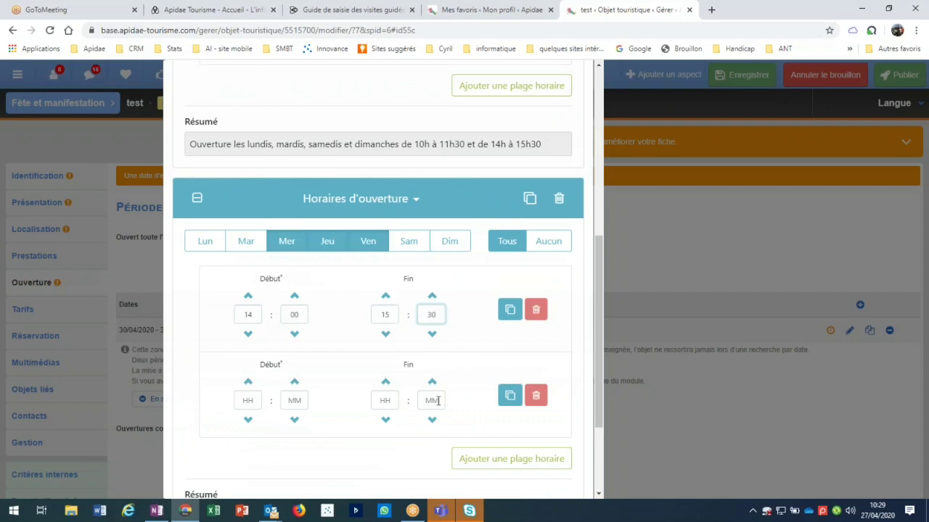
{"action": "left_click", "coordinate": [536, 395]}
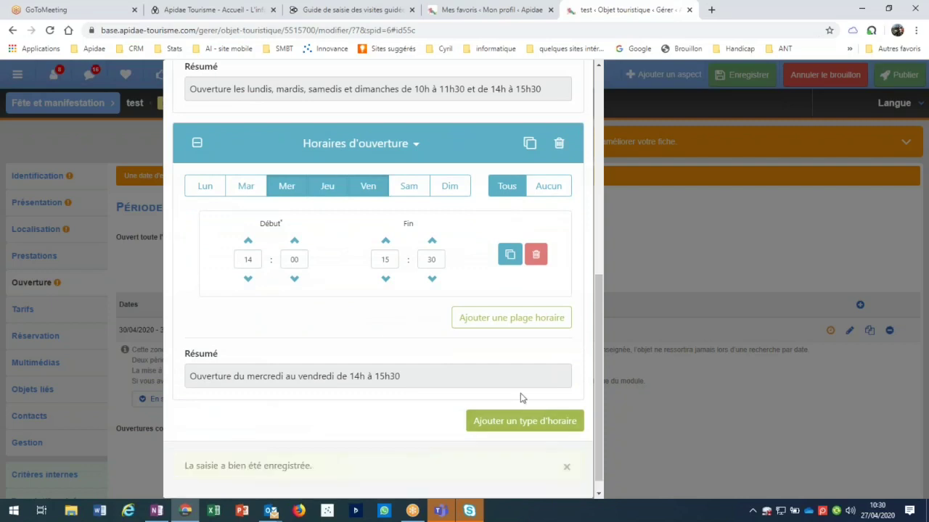
{"action": "left_click", "coordinate": [630, 288]}
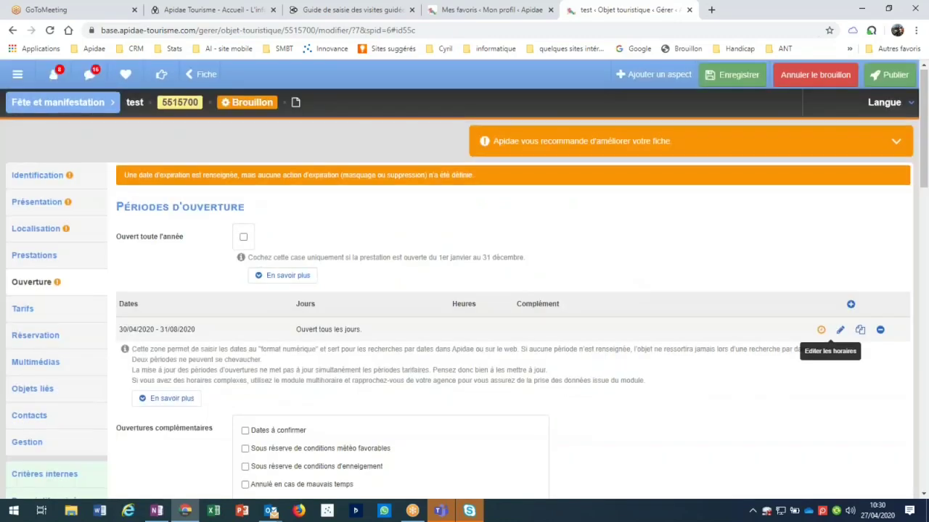
Step: Review the generated plain-language period text and compare it with the Ouverture advice in the guided-tours entry guide
{"action": "scroll", "coordinate": [435, 203], "scroll_direction": "down", "scroll_amount": 10}
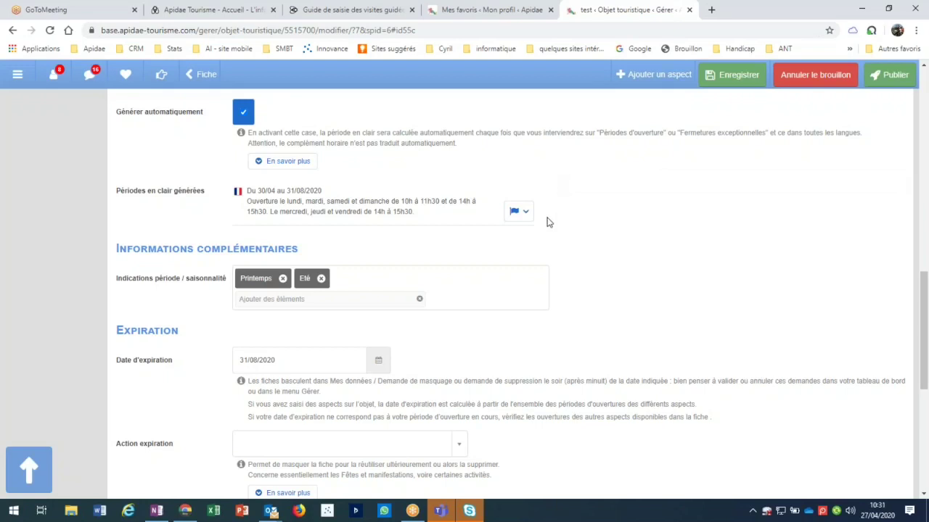
{"action": "left_click", "coordinate": [314, 12]}
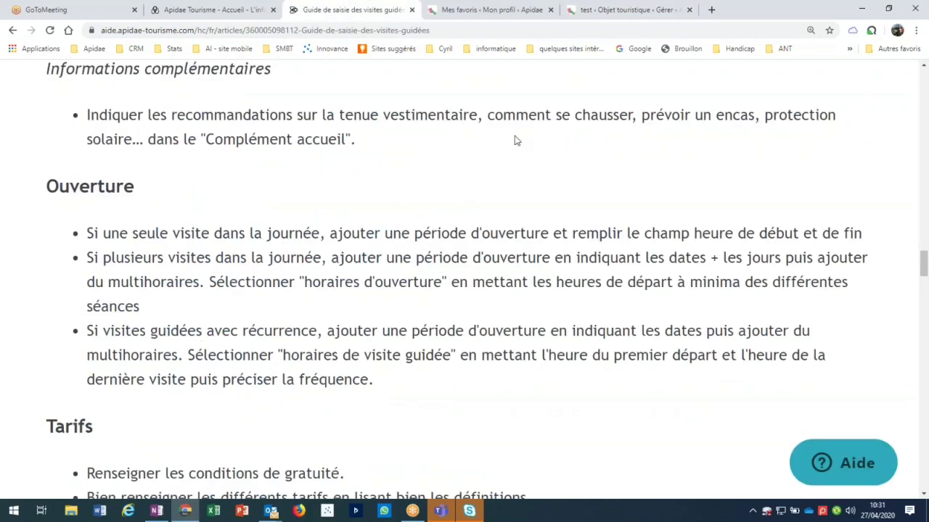
{"action": "left_click", "coordinate": [608, 12]}
{"action": "scroll", "coordinate": [652, 230], "scroll_direction": "up", "scroll_amount": 1}
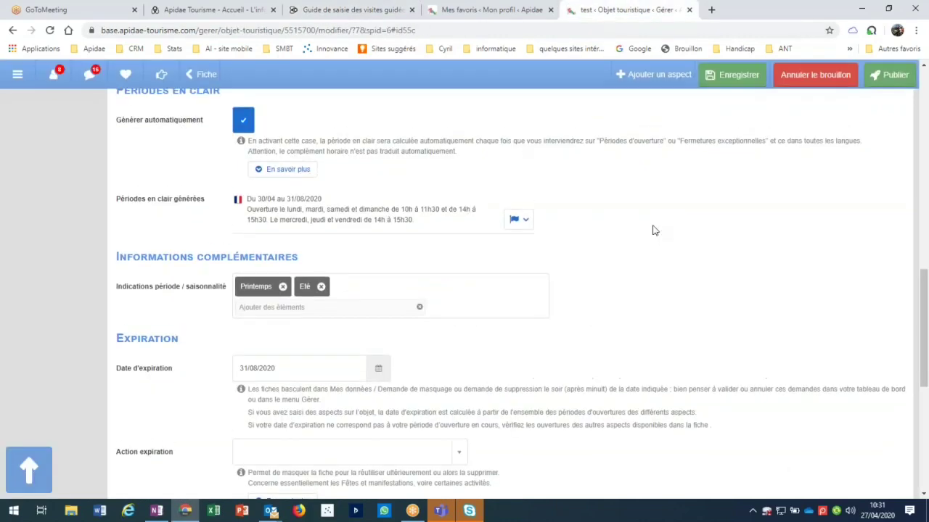
{"action": "scroll", "coordinate": [652, 231], "scroll_direction": "up", "scroll_amount": 3}
{"action": "scroll", "coordinate": [565, 224], "scroll_direction": "up", "scroll_amount": 4}
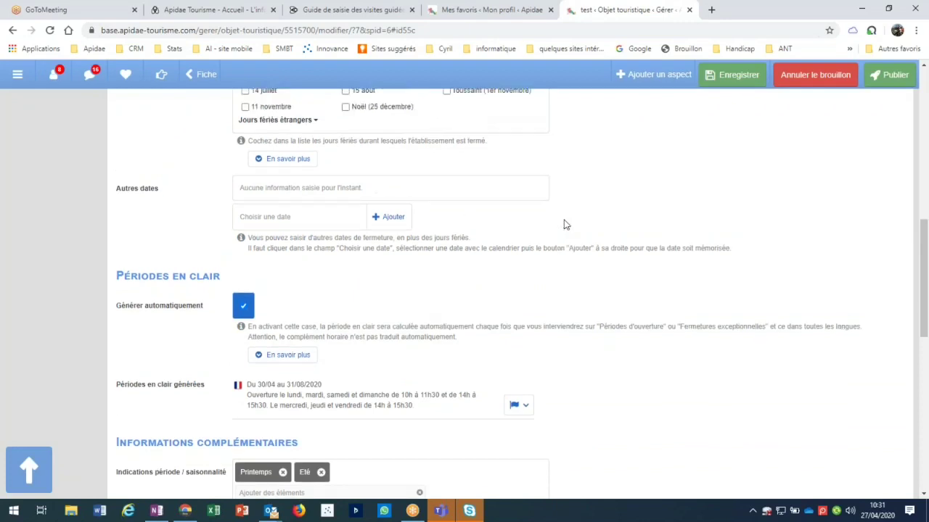
{"action": "scroll", "coordinate": [566, 224], "scroll_direction": "up", "scroll_amount": 5}
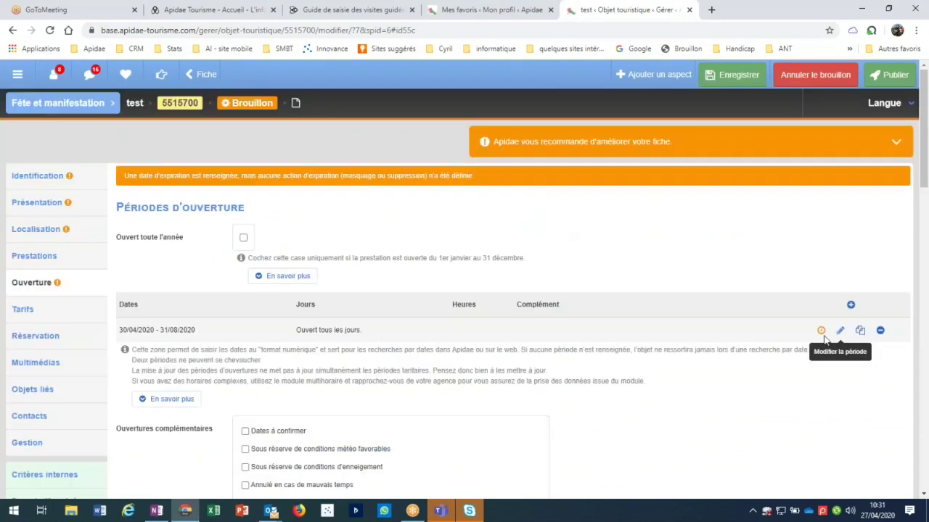
Step: Delete the 30/04/2020 – 31/08/2020 opening period and confirm its removal
{"action": "left_click", "coordinate": [824, 336]}
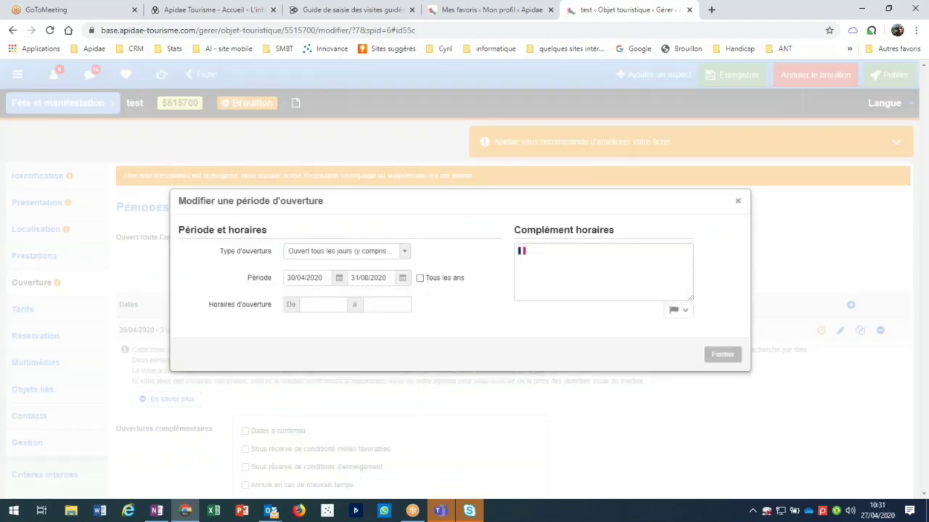
{"action": "left_click", "coordinate": [880, 333]}
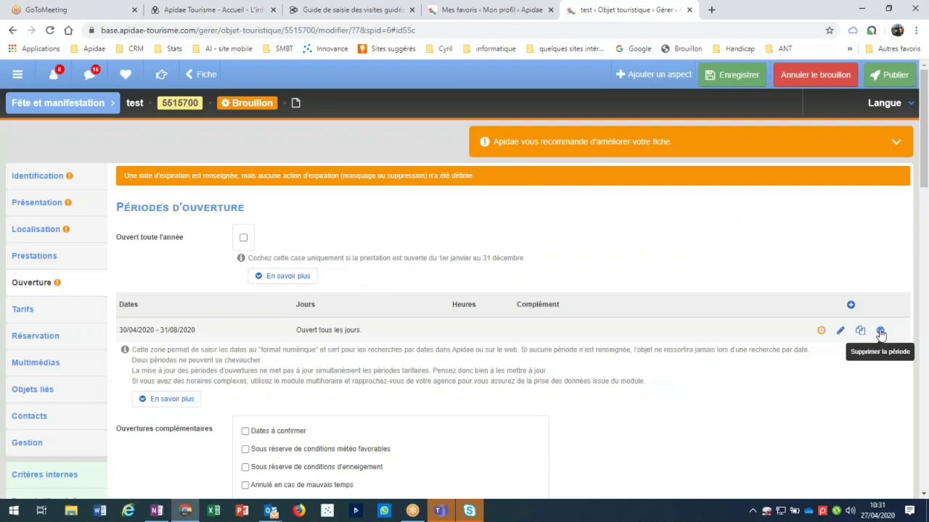
{"action": "left_click", "coordinate": [881, 332]}
{"action": "left_click", "coordinate": [600, 307]}
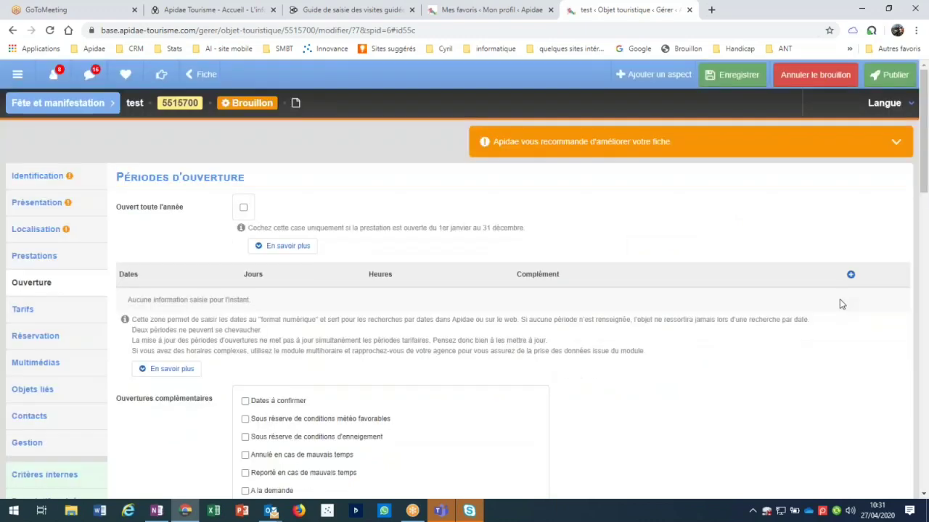
Step: Start a new opening period of type "Ouvert certains jours dans la semaine" with Mardi as the opening day
{"action": "left_click", "coordinate": [851, 274]}
{"action": "left_click", "coordinate": [322, 251]}
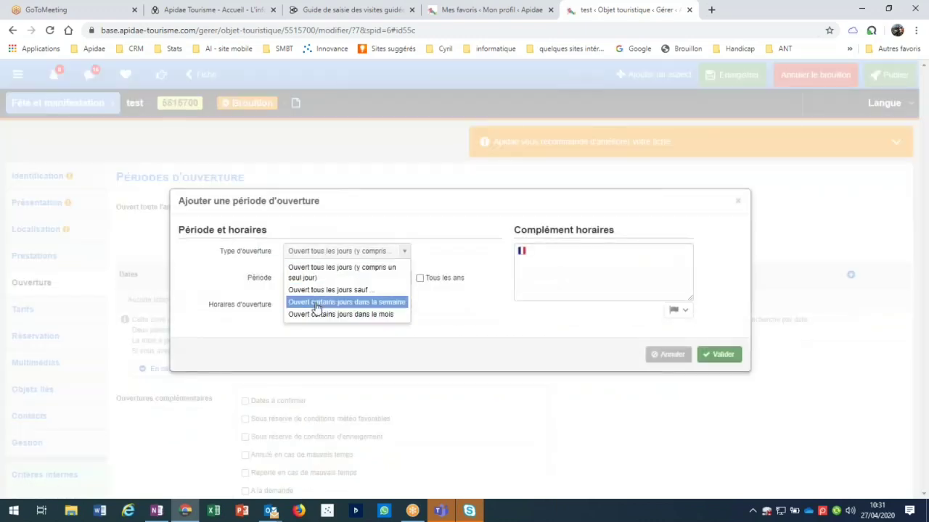
{"action": "left_click", "coordinate": [356, 303]}
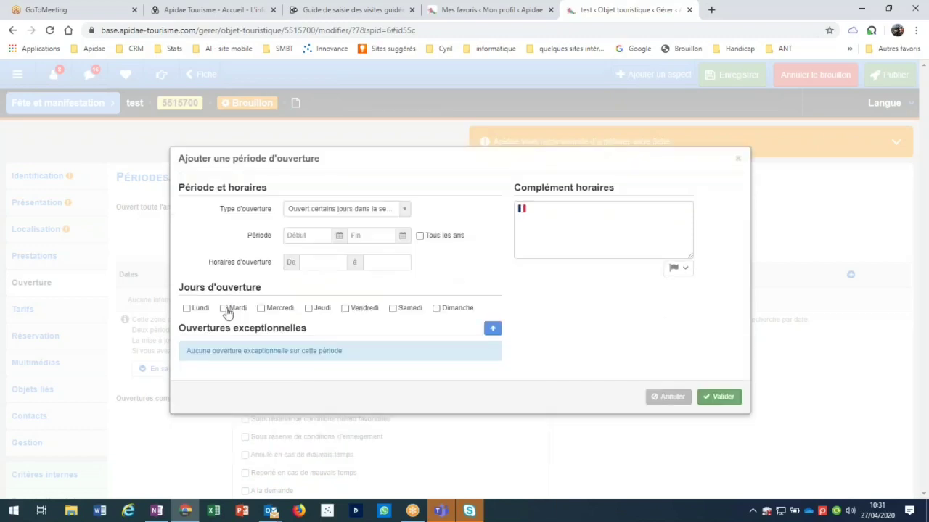
{"action": "left_click", "coordinate": [224, 308]}
Step: Set the new period's dates from 01/07/2020 to 31/08/2020
{"action": "left_click", "coordinate": [299, 235]}
{"action": "left_click", "coordinate": [348, 261]}
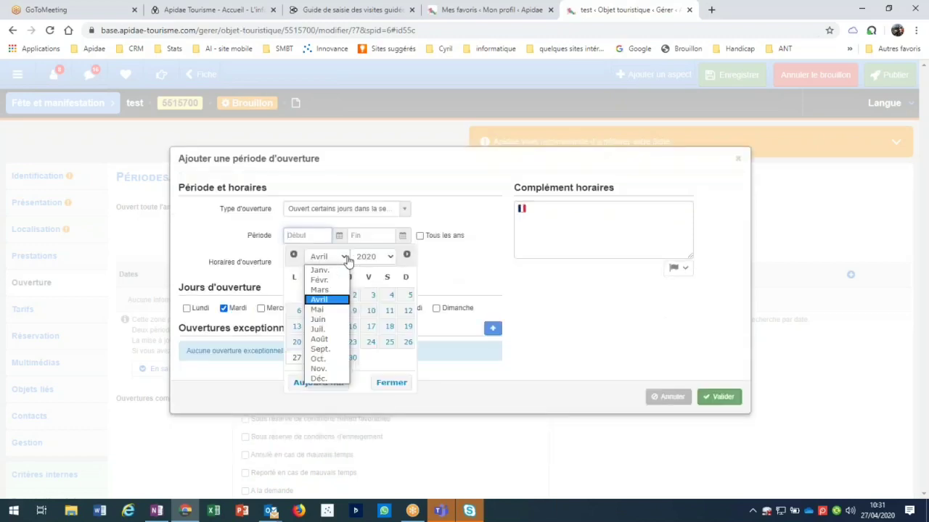
{"action": "left_click", "coordinate": [332, 325]}
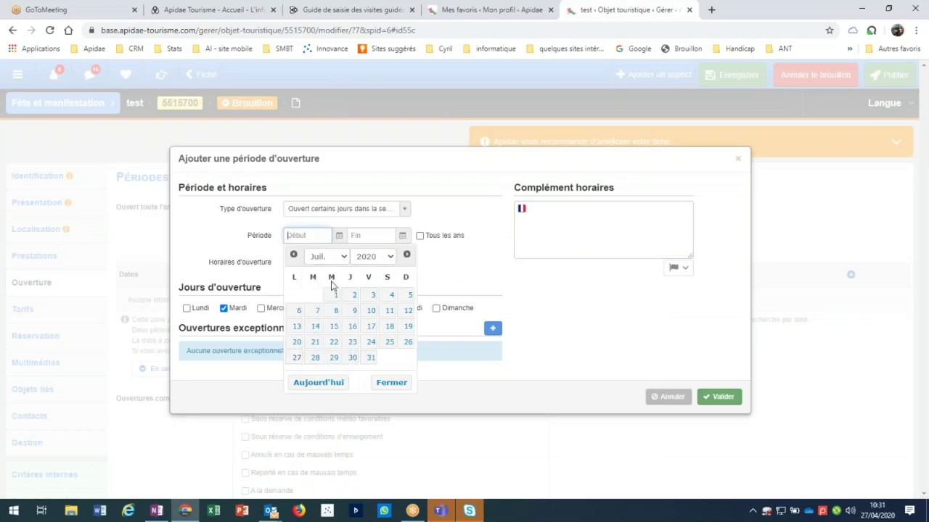
{"action": "left_click", "coordinate": [332, 294]}
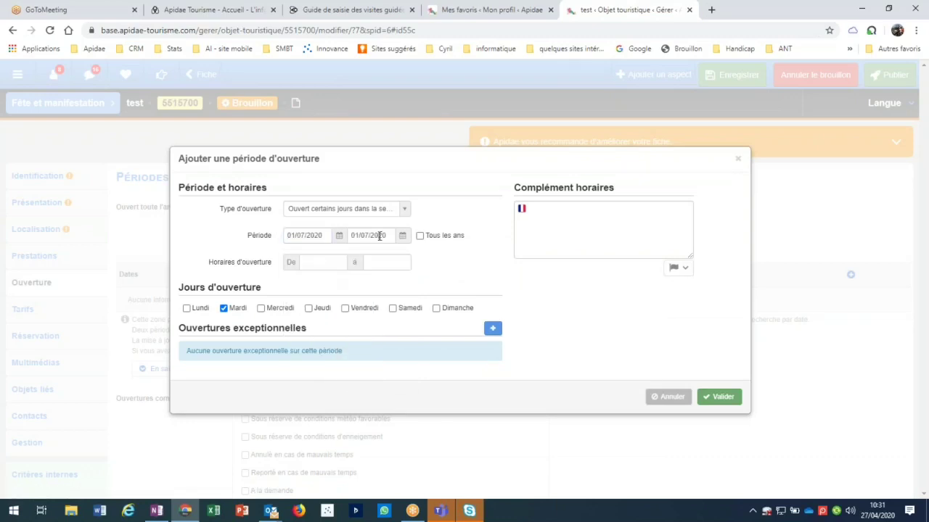
{"action": "left_click", "coordinate": [379, 236]}
{"action": "left_click", "coordinate": [406, 259]}
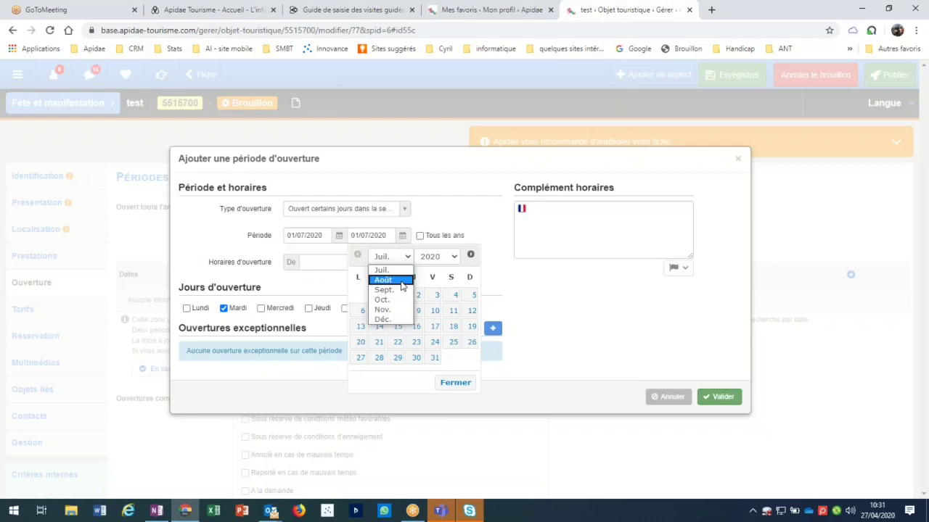
{"action": "left_click", "coordinate": [400, 282]}
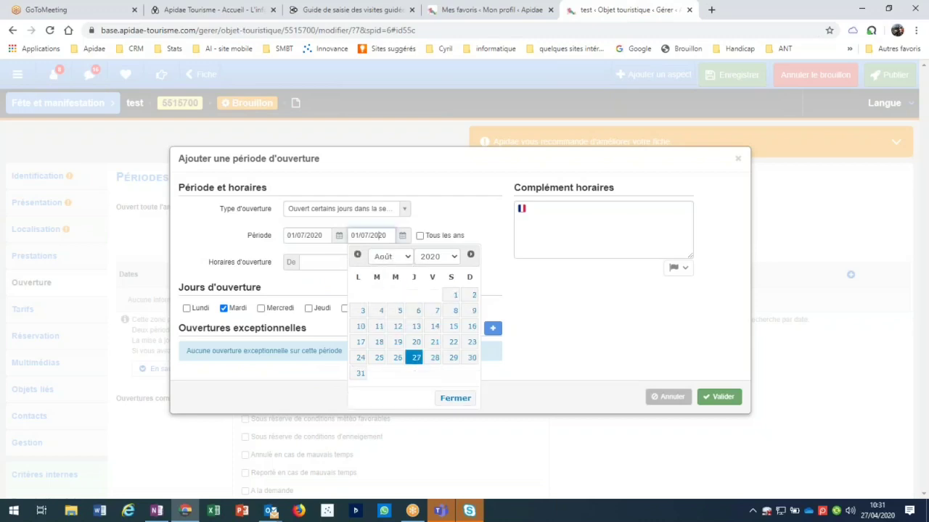
{"action": "left_click", "coordinate": [359, 375]}
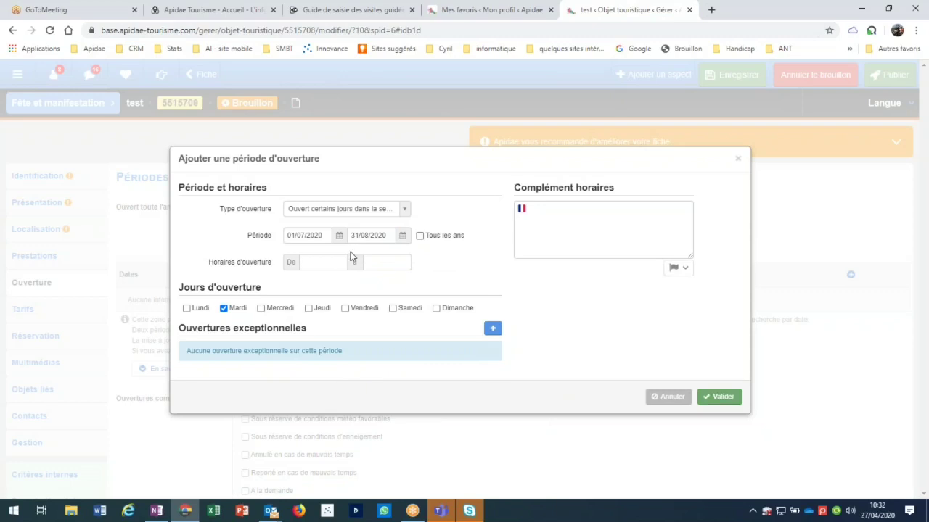
Step: Enter opening hours from 0900 to 1030 for the new period
{"action": "left_click", "coordinate": [330, 265]}
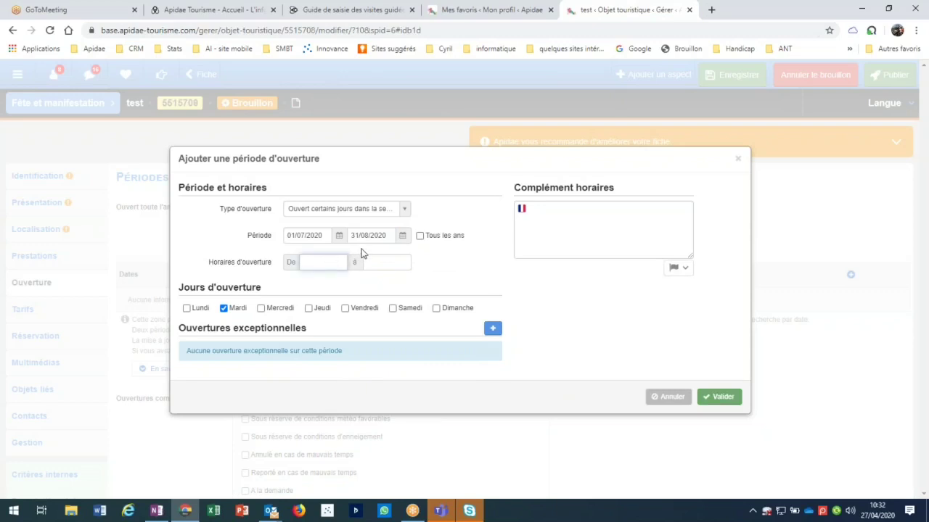
{"action": "type", "text": "0900"}
{"action": "left_click", "coordinate": [382, 261]}
{"action": "type", "text": "1030"}
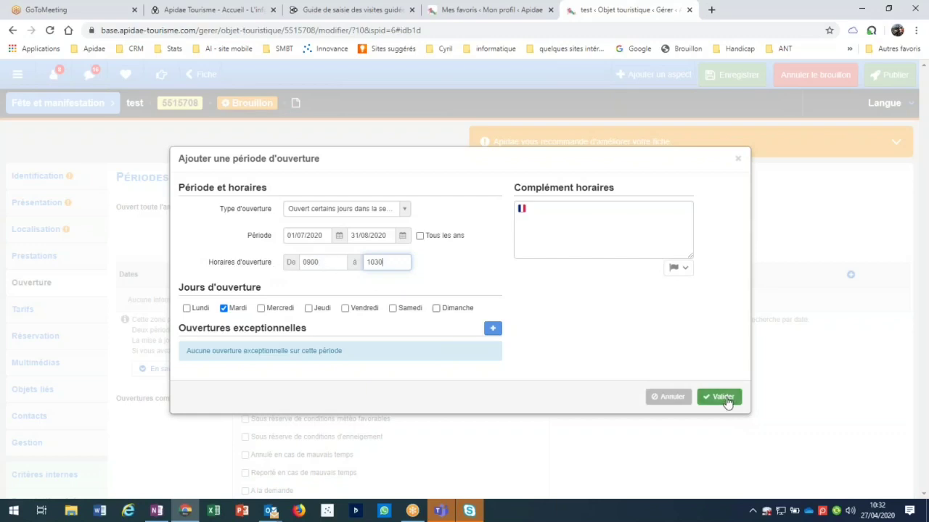
Step: Try the "Ouvert certains jours dans le mois" opening type with a recurring monthly day, and cancel adding the period
{"action": "left_click", "coordinate": [330, 211]}
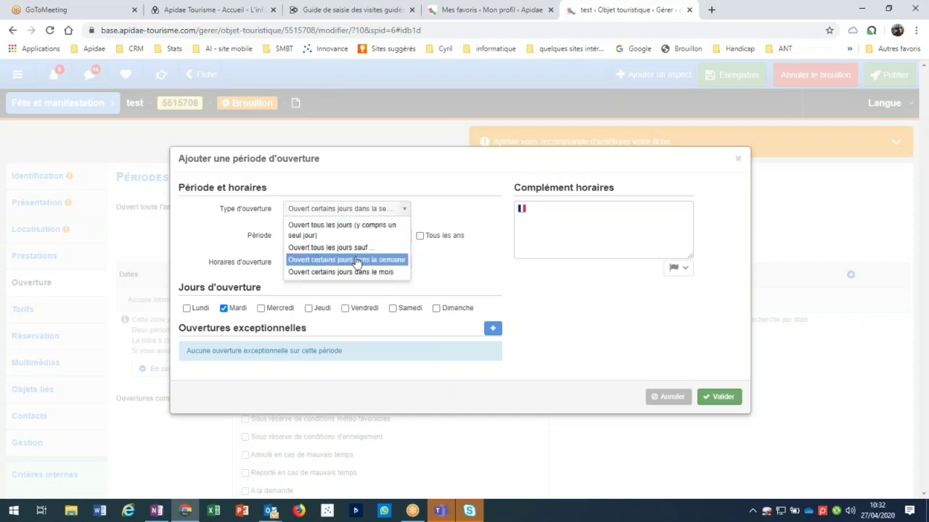
{"action": "left_click", "coordinate": [330, 273]}
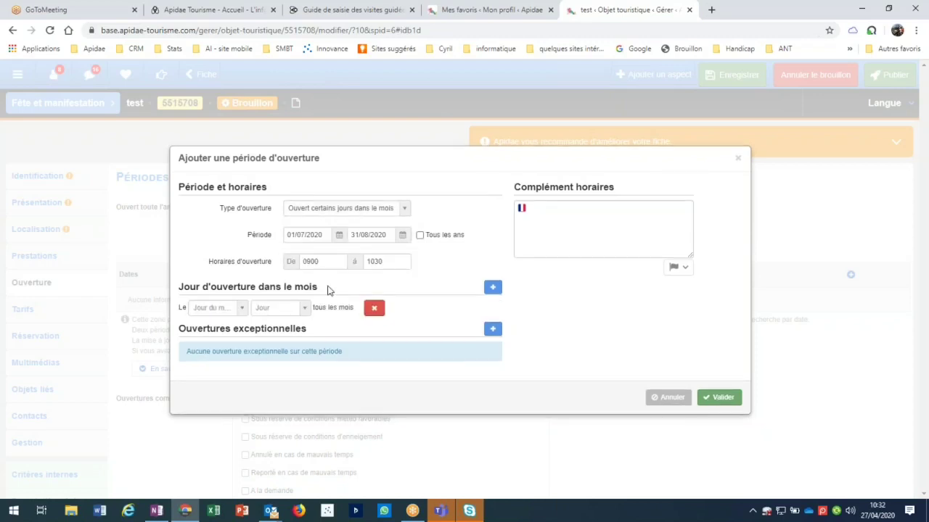
{"action": "left_click", "coordinate": [214, 312]}
{"action": "left_click", "coordinate": [212, 326]}
{"action": "left_click", "coordinate": [271, 312]}
{"action": "left_click", "coordinate": [264, 354]}
{"action": "left_click", "coordinate": [669, 398]}
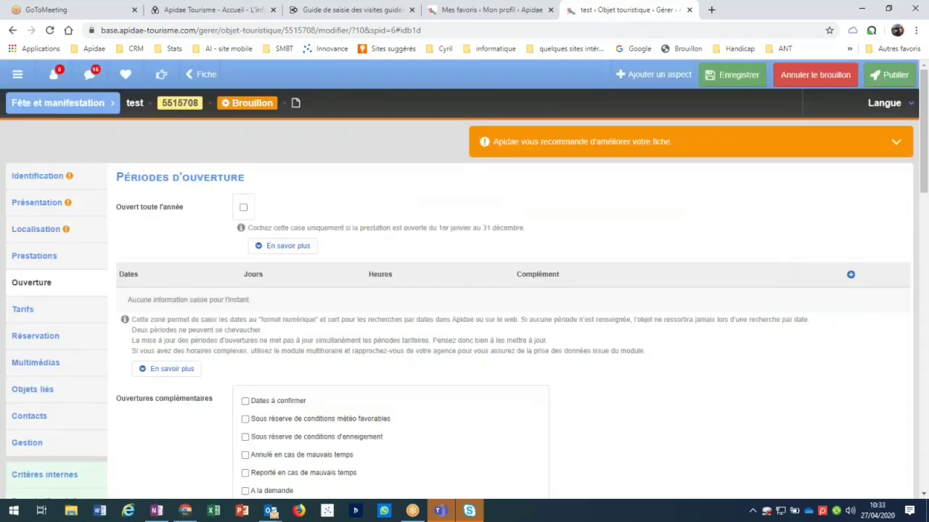
Step: Consult the Ouverture and Tarifs advice in the guided-tours entry guide, and open the test event's Tarifs section
{"action": "left_click_drag", "start_coordinate": [195, 370], "coordinate": [799, 95]}
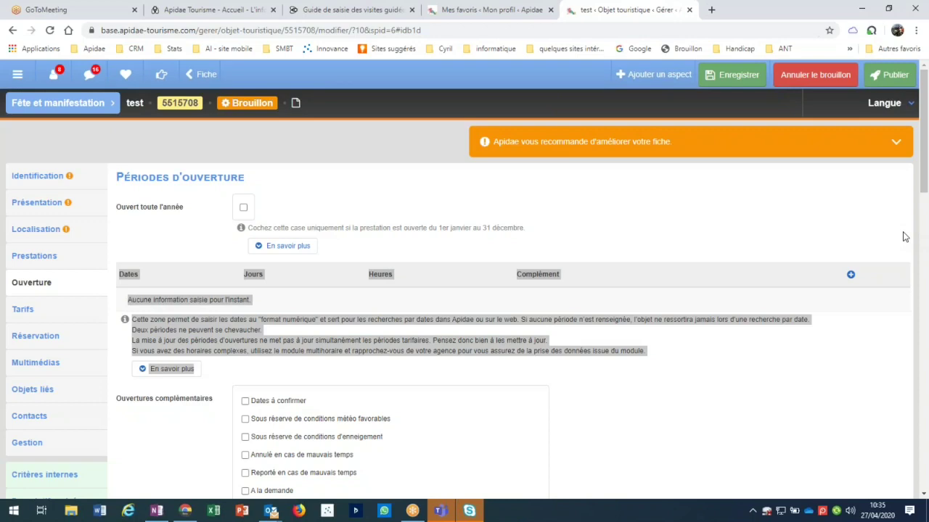
{"action": "left_click", "coordinate": [352, 10]}
{"action": "scroll", "coordinate": [489, 266], "scroll_direction": "down", "scroll_amount": 1}
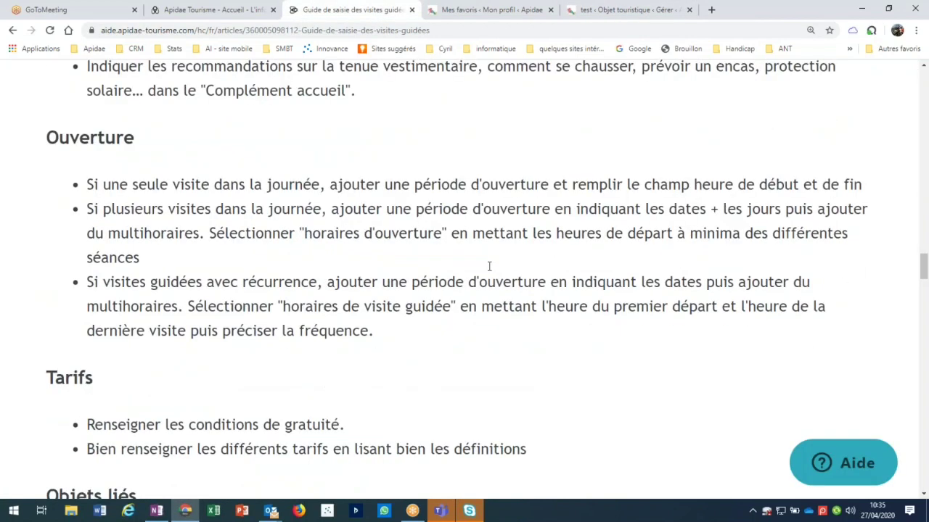
{"action": "scroll", "coordinate": [489, 266], "scroll_direction": "down", "scroll_amount": 3}
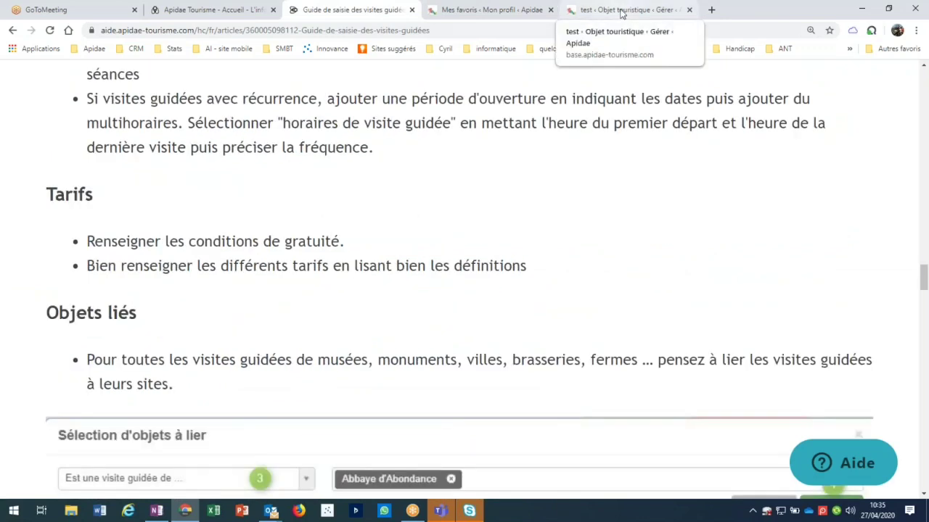
{"action": "left_click", "coordinate": [622, 11]}
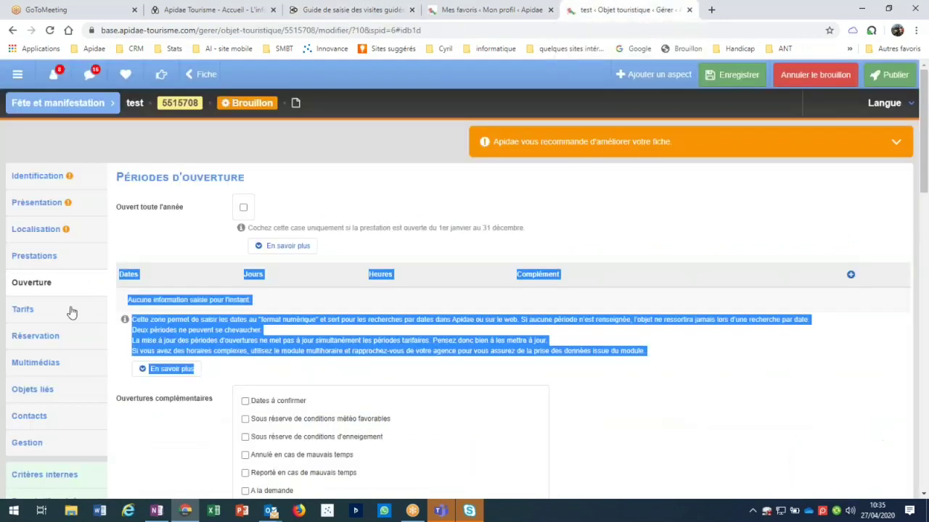
{"action": "left_click", "coordinate": [34, 312]}
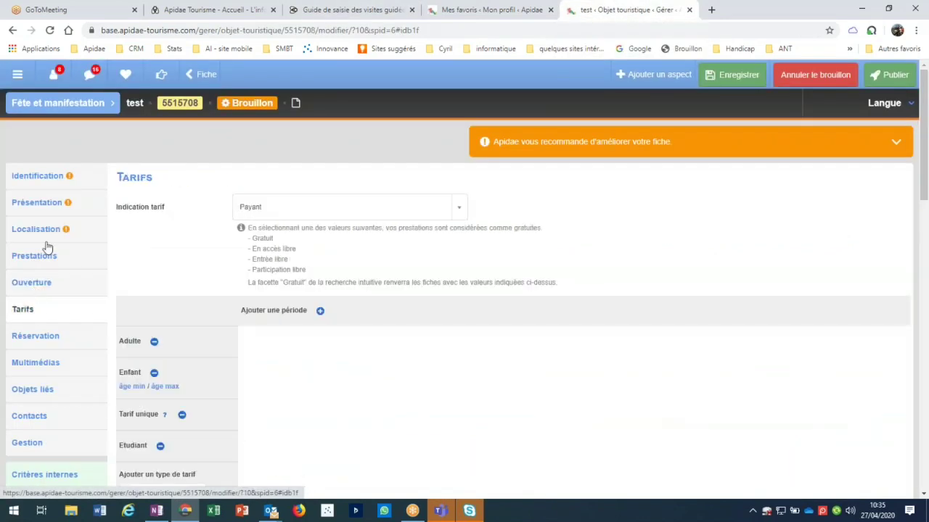
Step: Set the event's category to "Visite guidée et/ou commentée" in the Présentation section
{"action": "left_click", "coordinate": [45, 206]}
{"action": "left_click", "coordinate": [286, 277]}
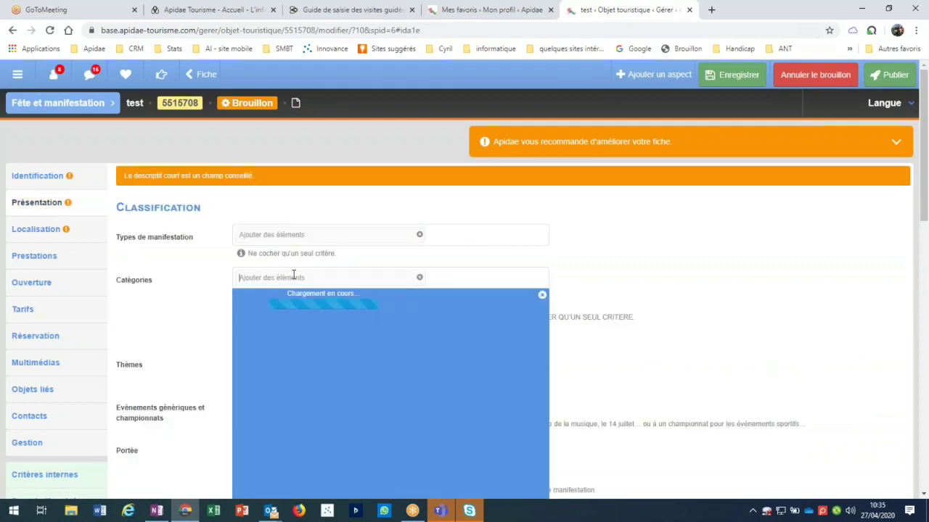
{"action": "type", "text": "vi"}
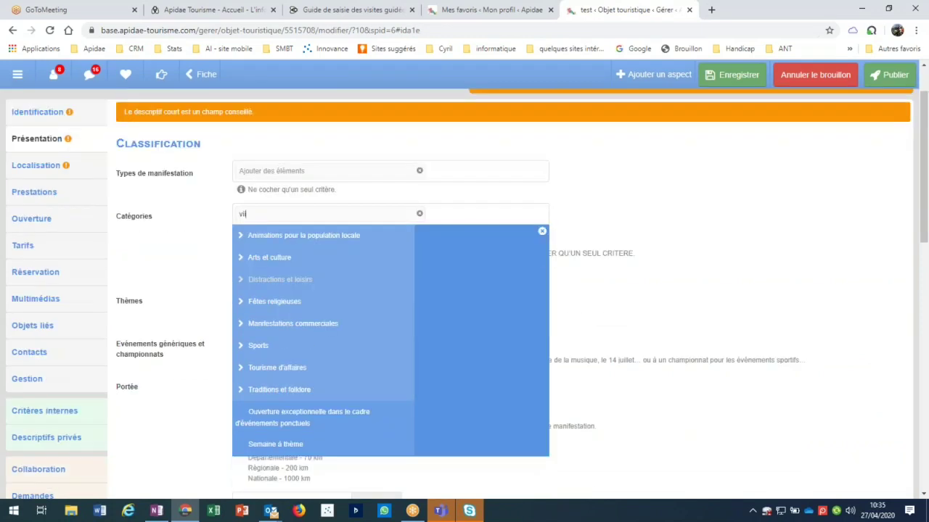
{"action": "type", "text": "site guidé"}
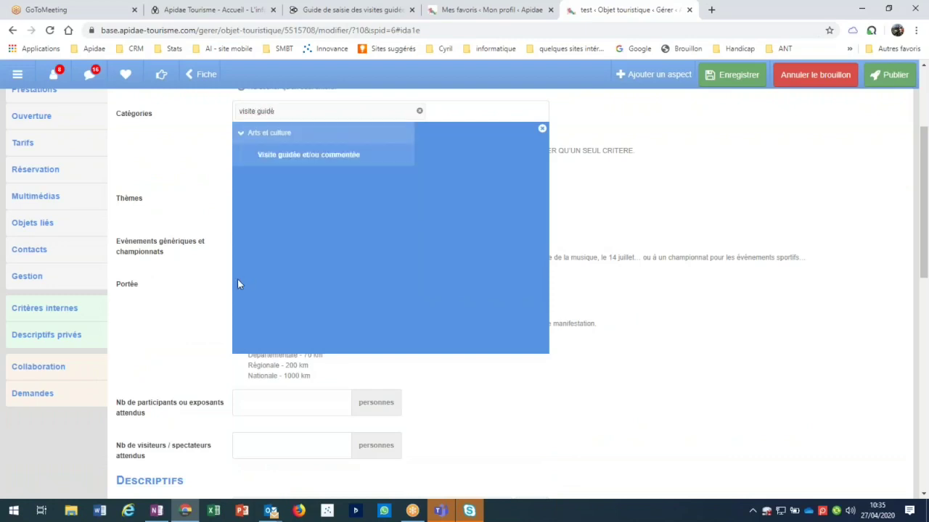
{"action": "left_click", "coordinate": [283, 160]}
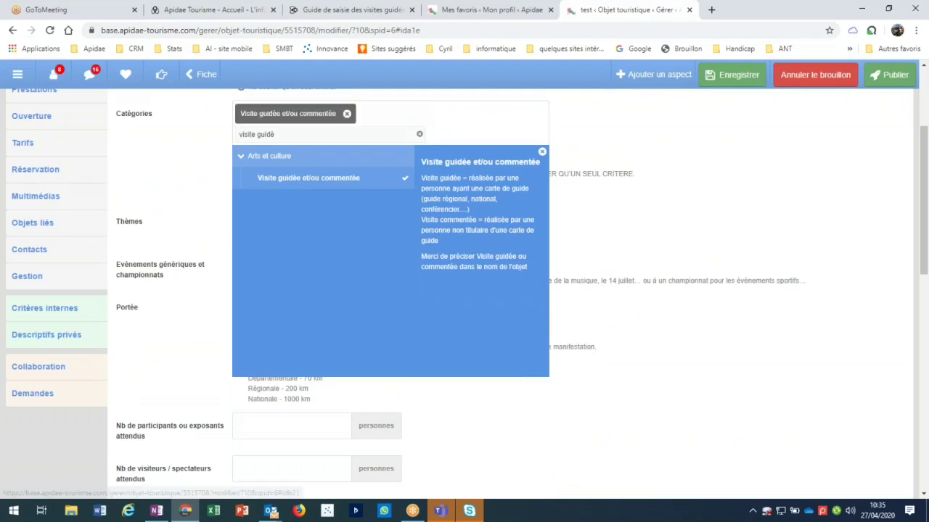
Step: Review the opening periods and complementary opening options in Ouverture, and recheck the chosen category in Présentation
{"action": "left_click", "coordinate": [42, 116]}
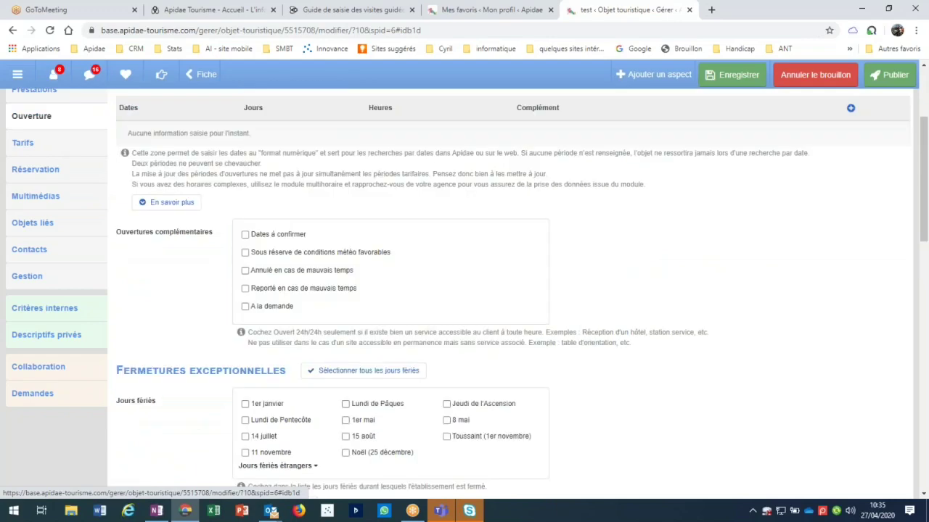
{"action": "scroll", "coordinate": [188, 278], "scroll_direction": "up", "scroll_amount": 2}
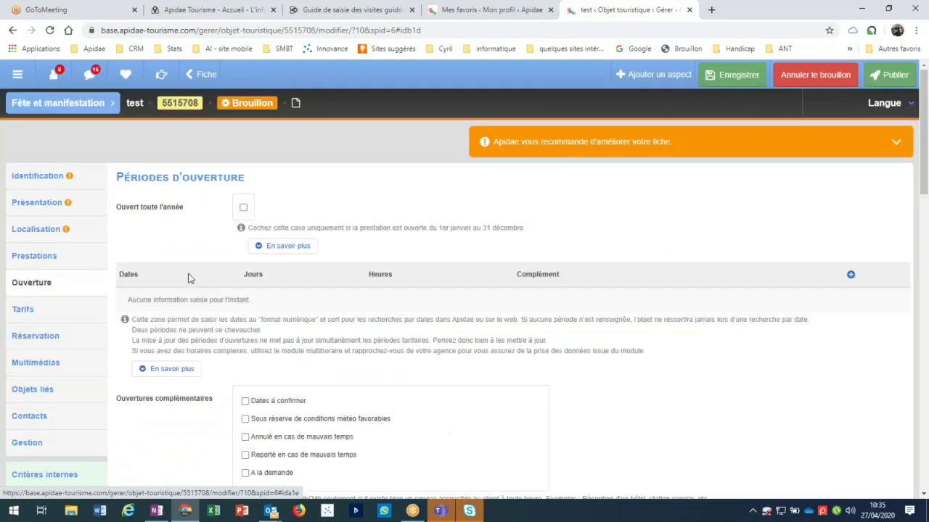
{"action": "scroll", "coordinate": [189, 278], "scroll_direction": "down", "scroll_amount": 1}
{"action": "left_click", "coordinate": [32, 149]}
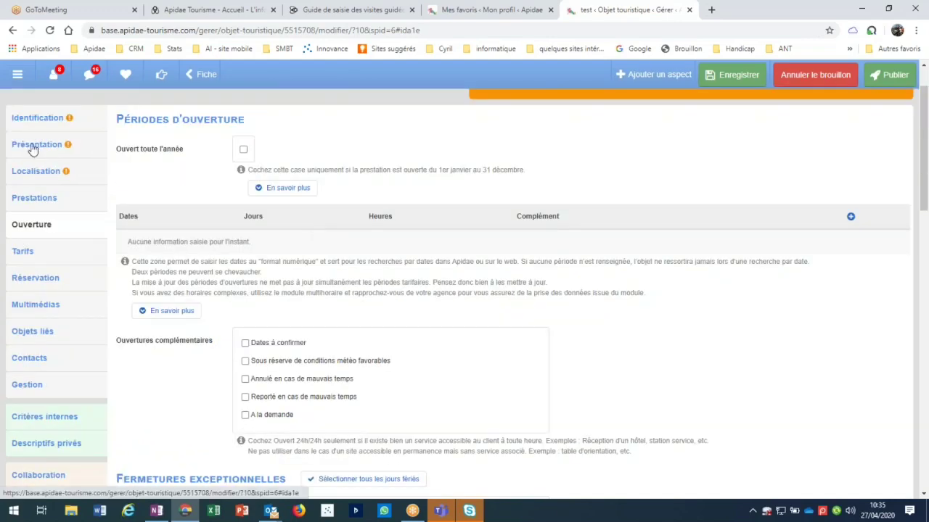
{"action": "scroll", "coordinate": [794, 191], "scroll_direction": "up", "scroll_amount": 1}
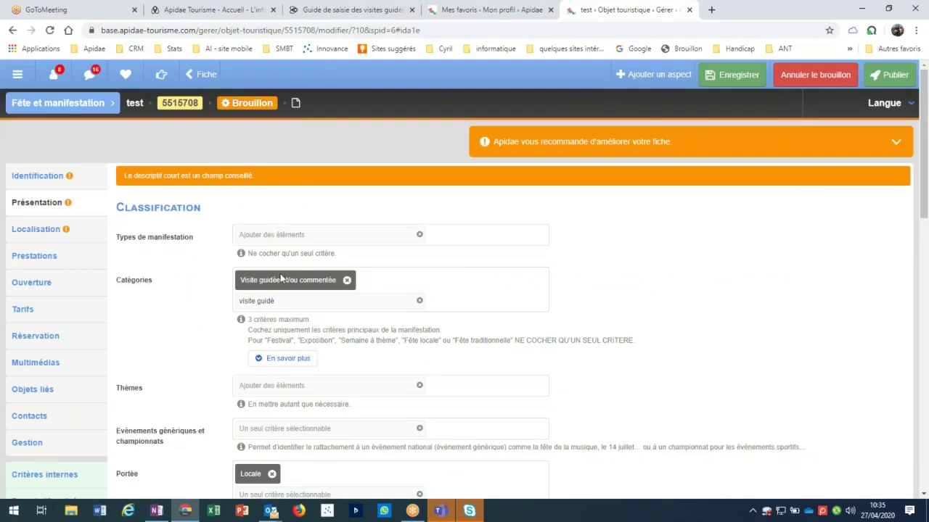
{"action": "left_click", "coordinate": [33, 287]}
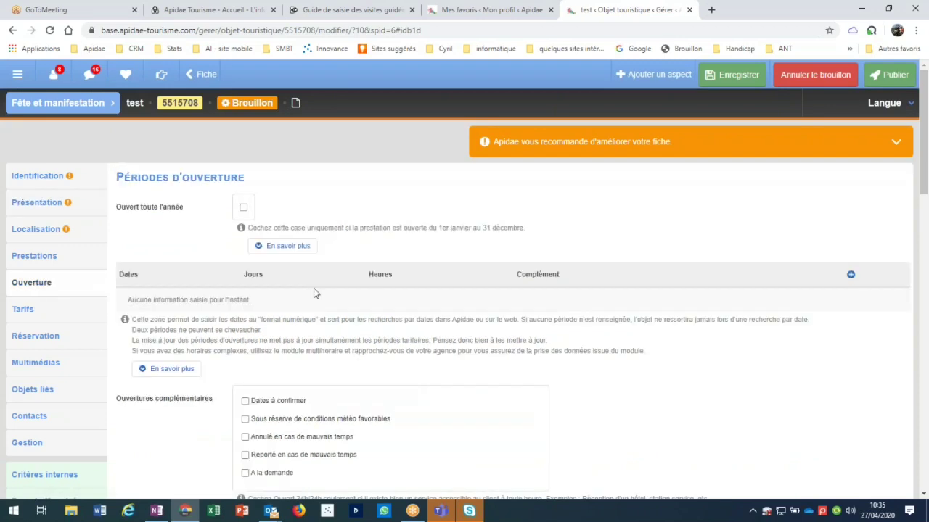
{"action": "scroll", "coordinate": [314, 293], "scroll_direction": "down", "scroll_amount": 3}
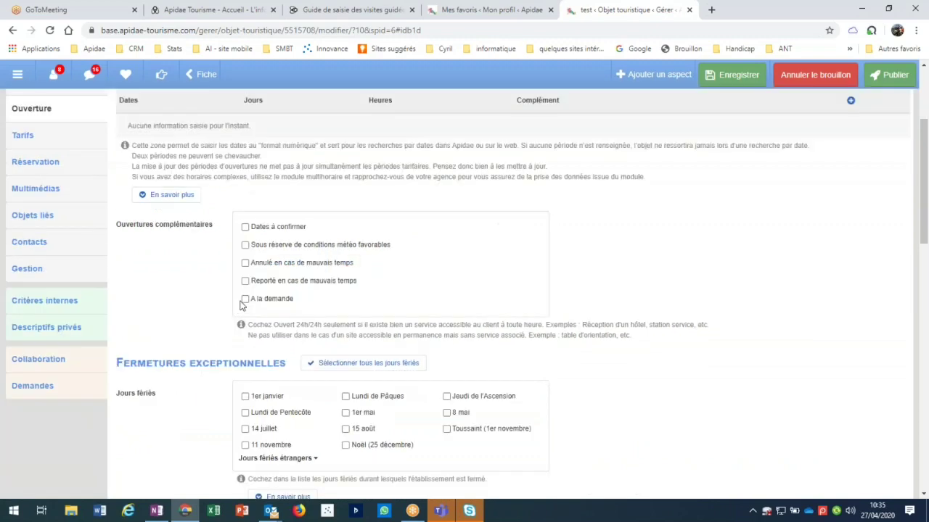
Step: Choose Payant as the tariff indication in Tarifs, and examine the additional tariff types on offer
{"action": "left_click", "coordinate": [31, 148]}
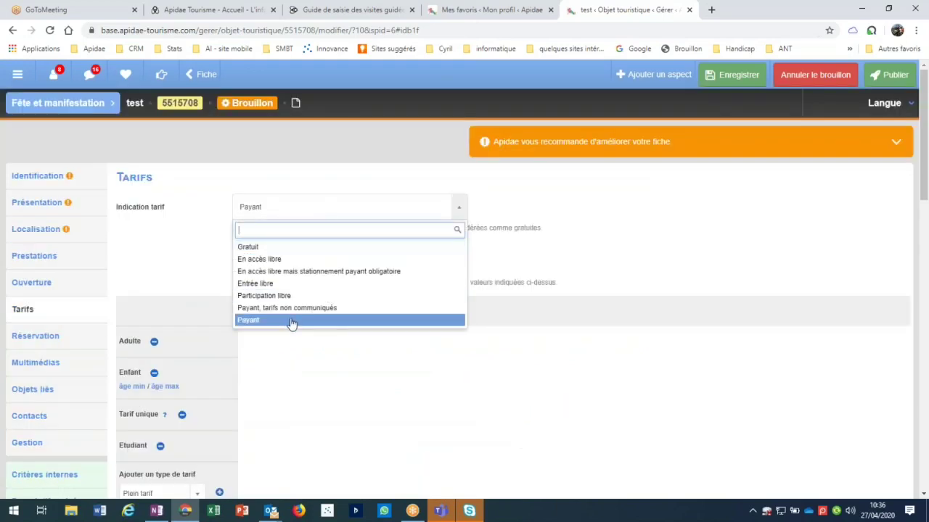
{"action": "left_click", "coordinate": [297, 322]}
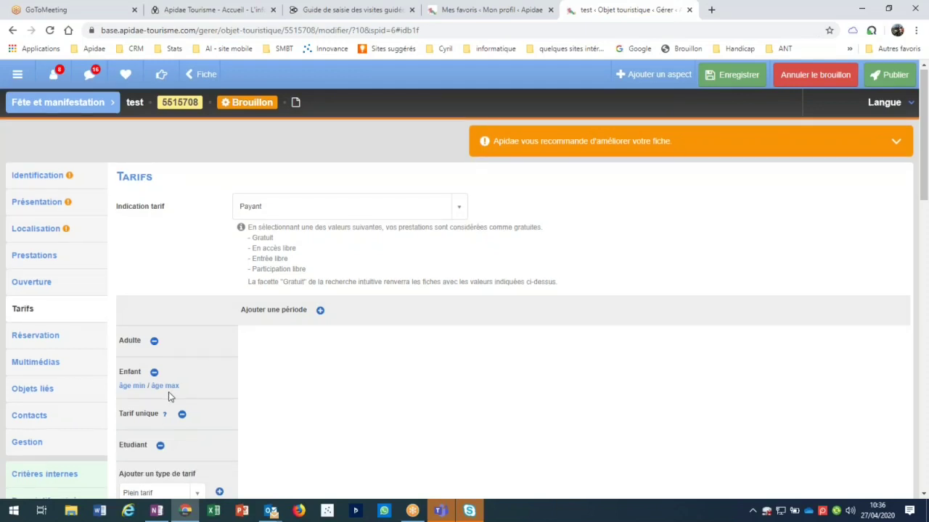
{"action": "scroll", "coordinate": [169, 391], "scroll_direction": "down", "scroll_amount": 2}
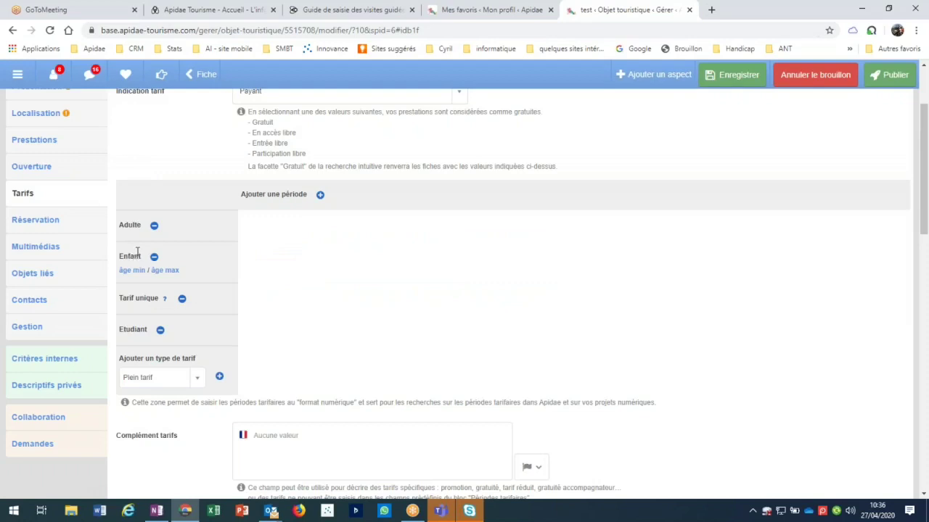
{"action": "left_click", "coordinate": [198, 378]}
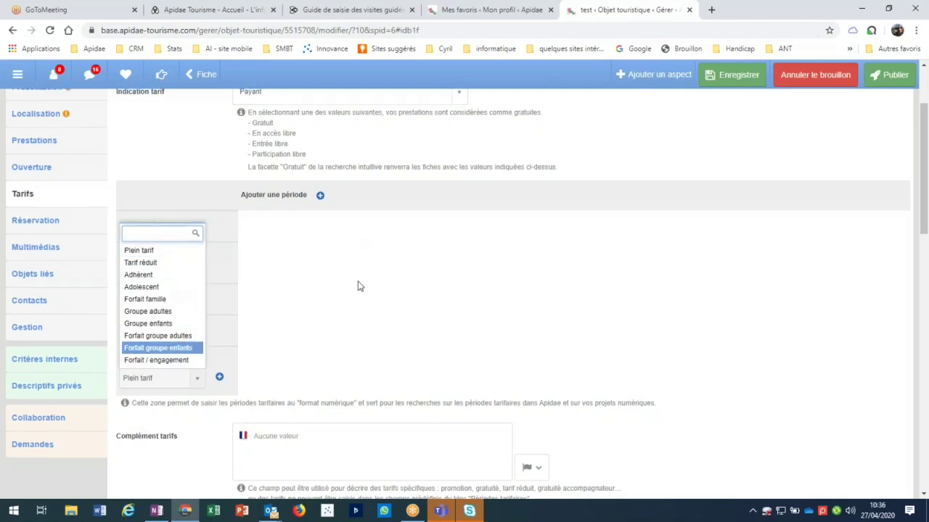
Step: Add a one-day opening period on 27/04/2020 in the Ouverture section
{"action": "scroll", "coordinate": [322, 284], "scroll_direction": "up", "scroll_amount": 1}
{"action": "scroll", "coordinate": [322, 284], "scroll_direction": "up", "scroll_amount": 2}
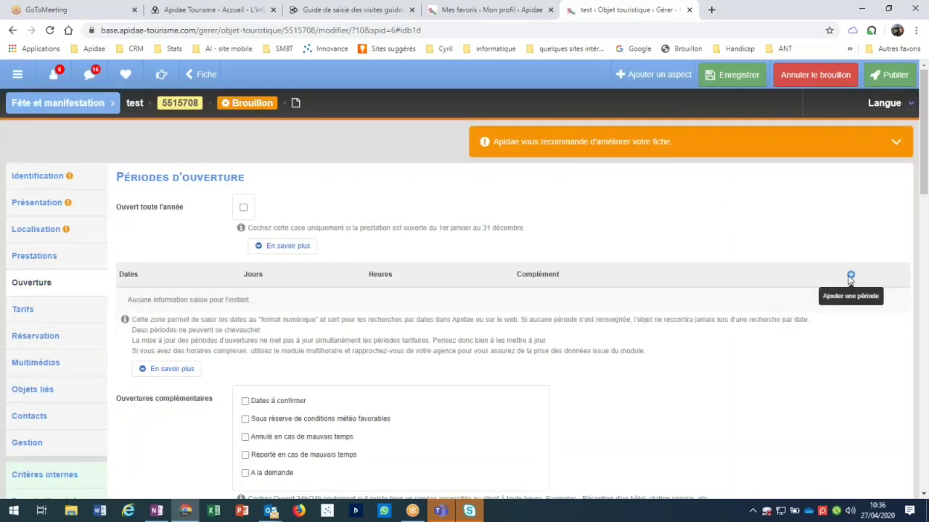
{"action": "left_click", "coordinate": [850, 277]}
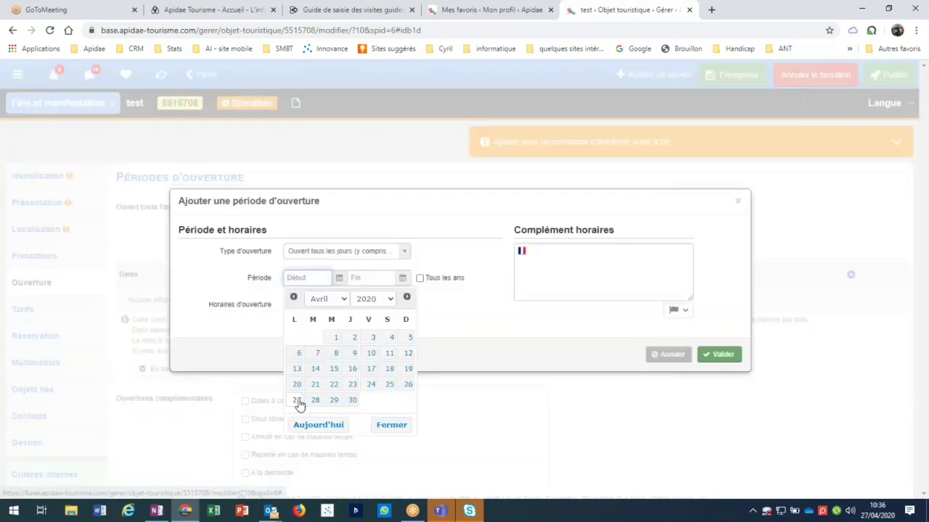
{"action": "left_click", "coordinate": [297, 401]}
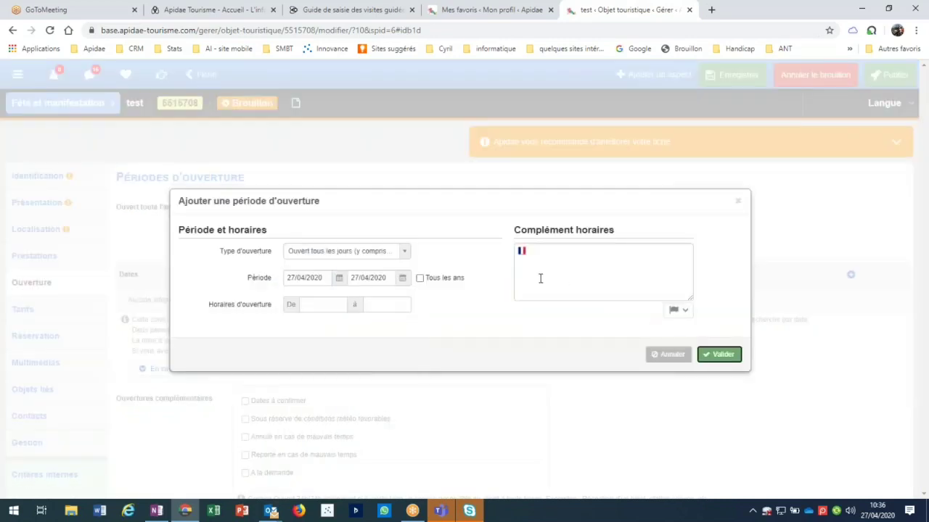
{"action": "left_click", "coordinate": [719, 354]}
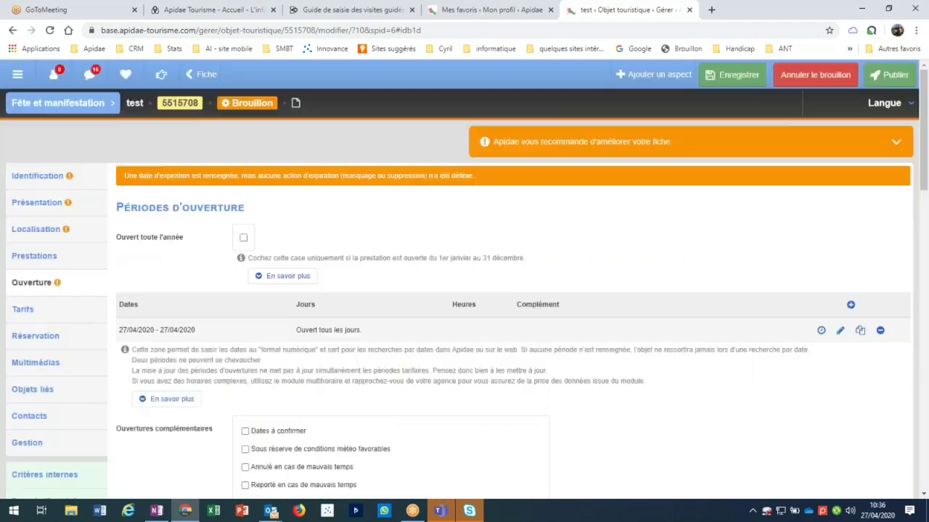
Step: Add a second one-day opening period on 30/04/2020
{"action": "left_click", "coordinate": [853, 307]}
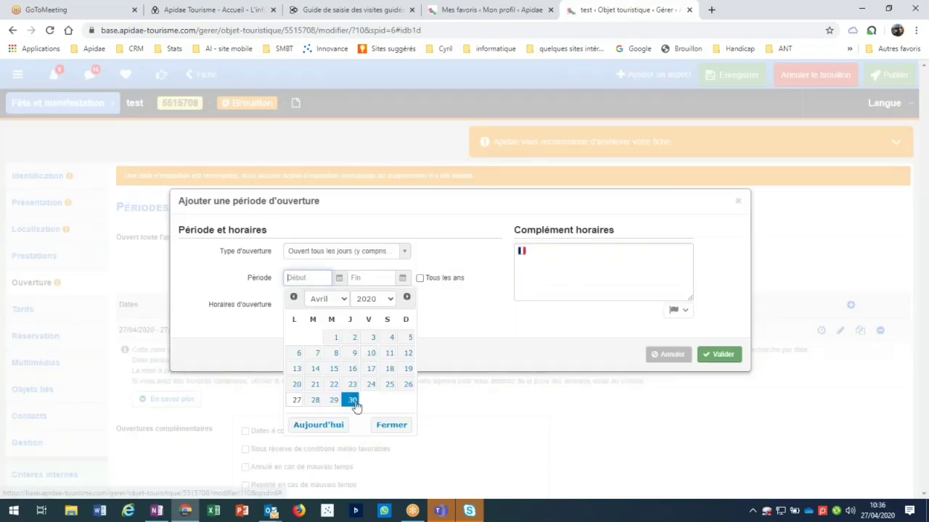
{"action": "left_click", "coordinate": [353, 401]}
{"action": "left_click", "coordinate": [717, 355]}
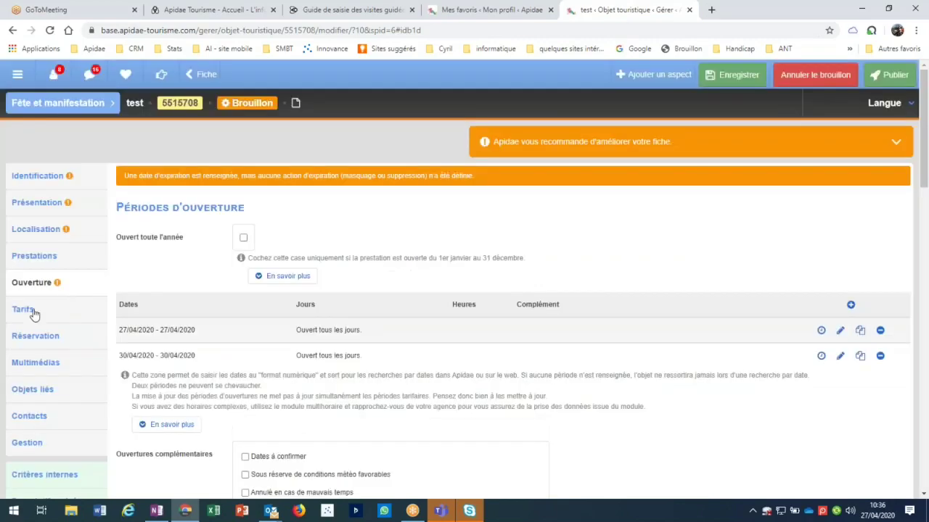
Step: Add a tariff period from 27/04/2020 to 30/04/2020 in Tarifs, checking the opening periods available for reuse
{"action": "left_click", "coordinate": [23, 310]}
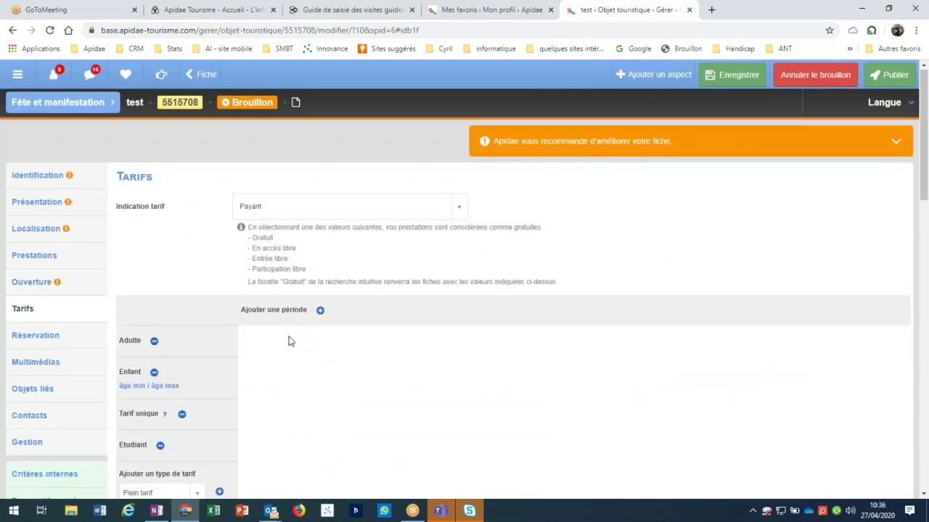
{"action": "scroll", "coordinate": [288, 341], "scroll_direction": "down", "scroll_amount": 3}
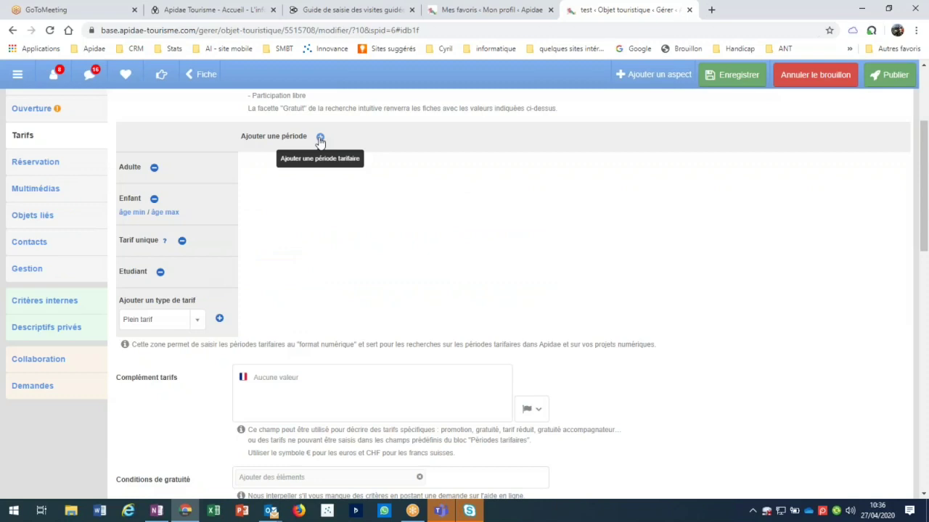
{"action": "left_click", "coordinate": [319, 137]}
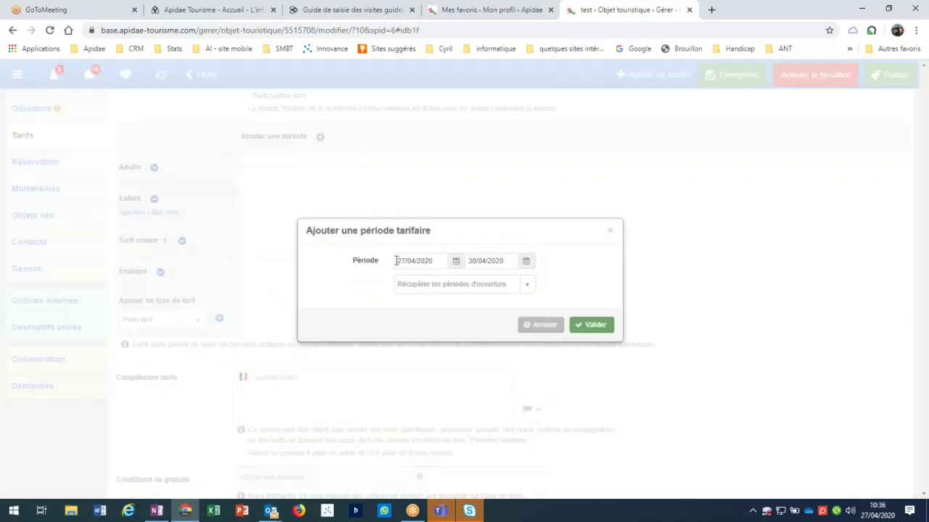
{"action": "left_click", "coordinate": [396, 261]}
{"action": "left_click_drag", "start_coordinate": [468, 262], "coordinate": [510, 262]}
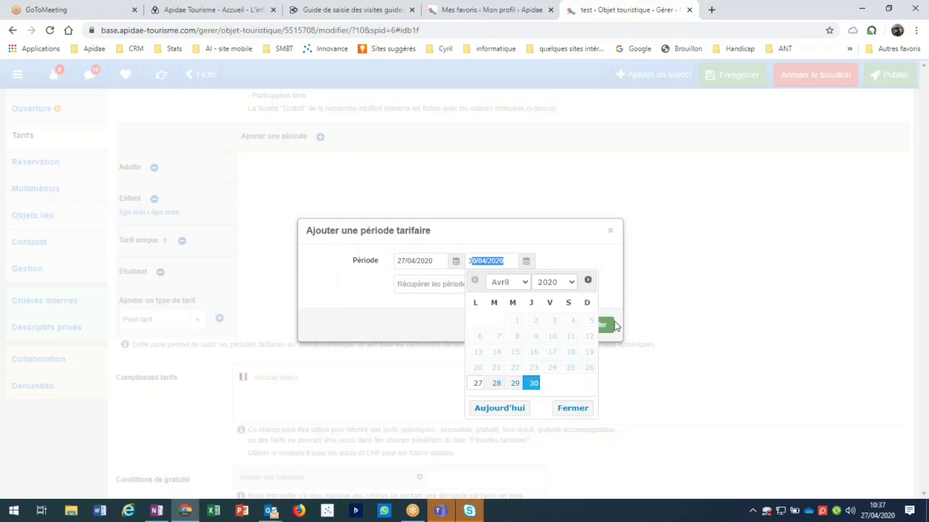
{"action": "left_click", "coordinate": [376, 308]}
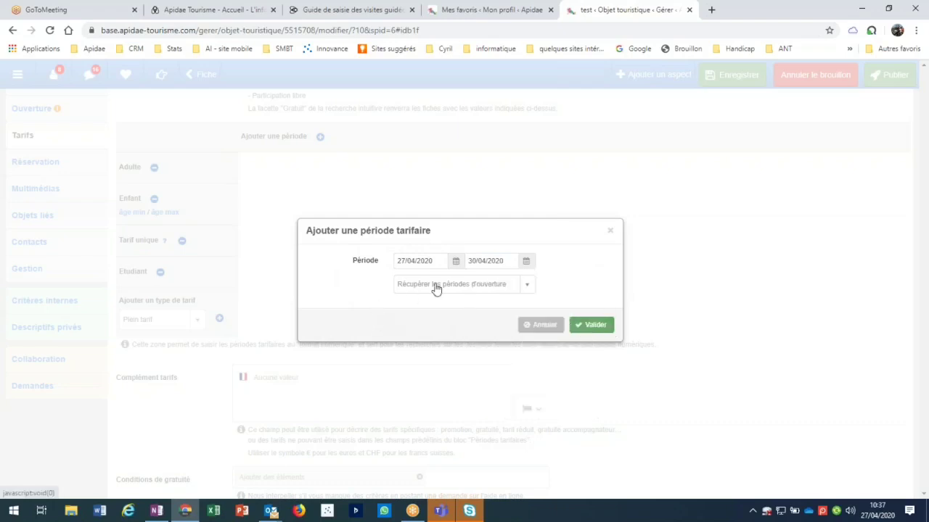
{"action": "left_click", "coordinate": [435, 285]}
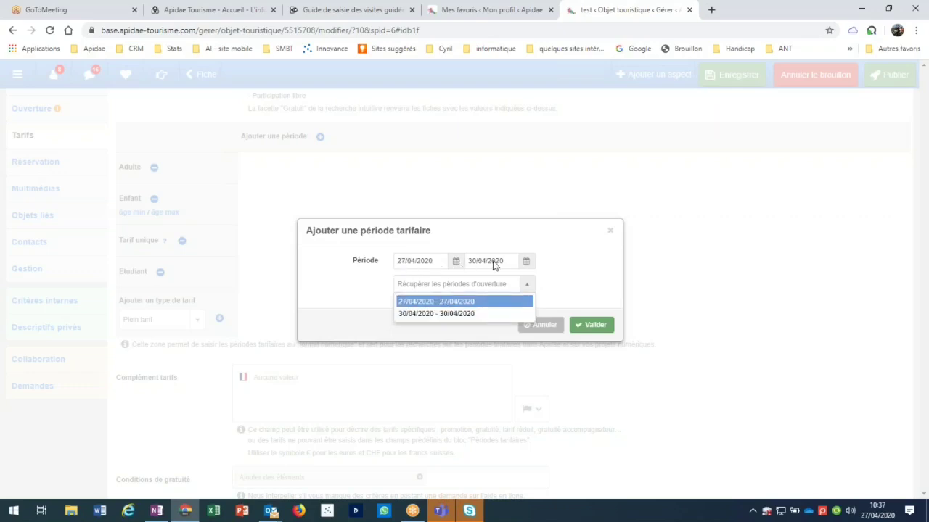
{"action": "left_click", "coordinate": [597, 325]}
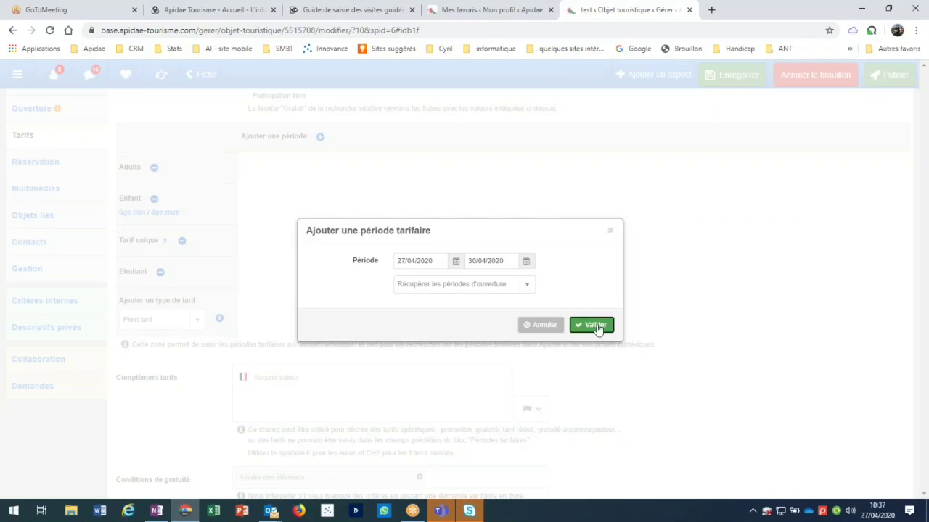
{"action": "left_click", "coordinate": [595, 326]}
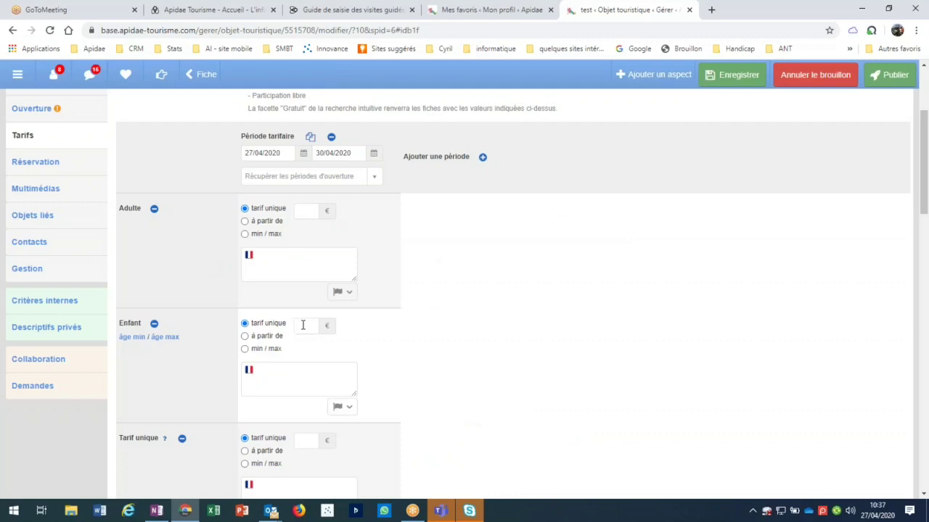
Step: Consult the minimum and maximum age fields for the child tariff
{"action": "scroll", "coordinate": [303, 325], "scroll_direction": "down", "scroll_amount": 3}
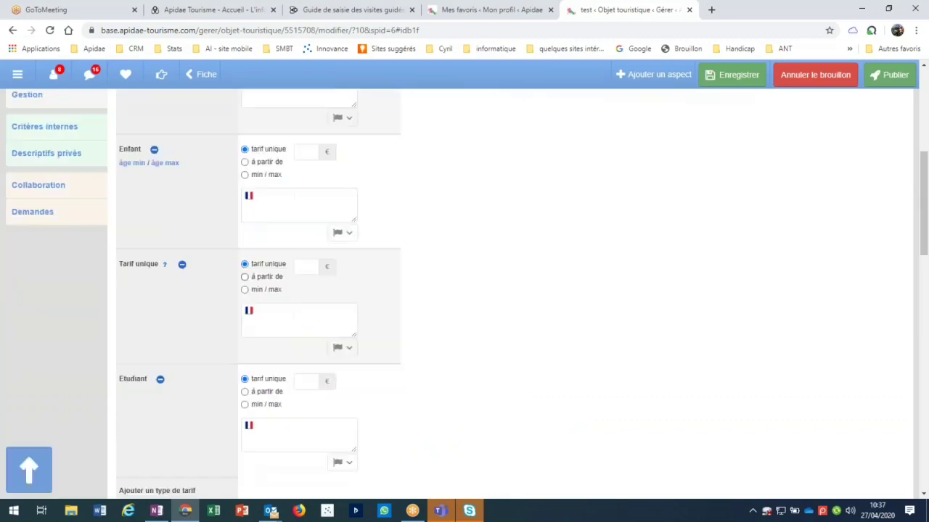
{"action": "left_click", "coordinate": [140, 164]}
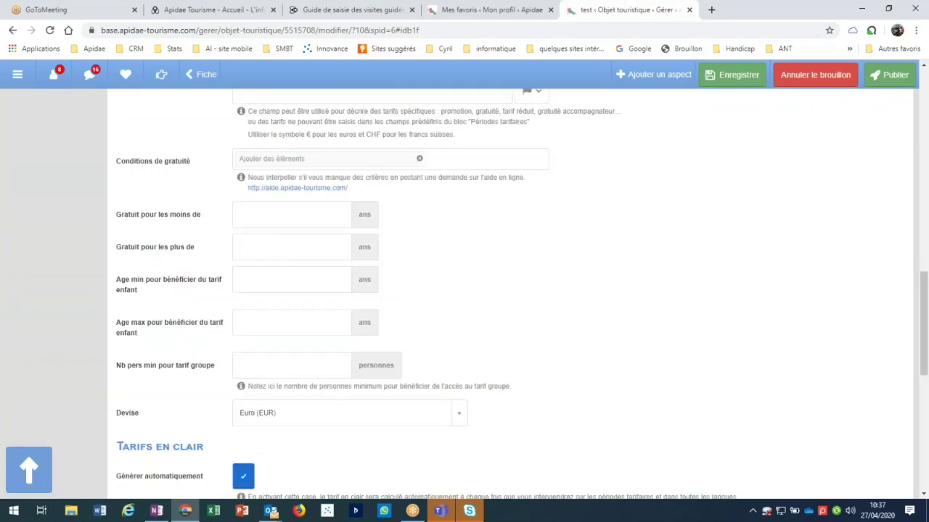
{"action": "left_click", "coordinate": [287, 321]}
{"action": "scroll", "coordinate": [287, 322], "scroll_direction": "up", "scroll_amount": 10}
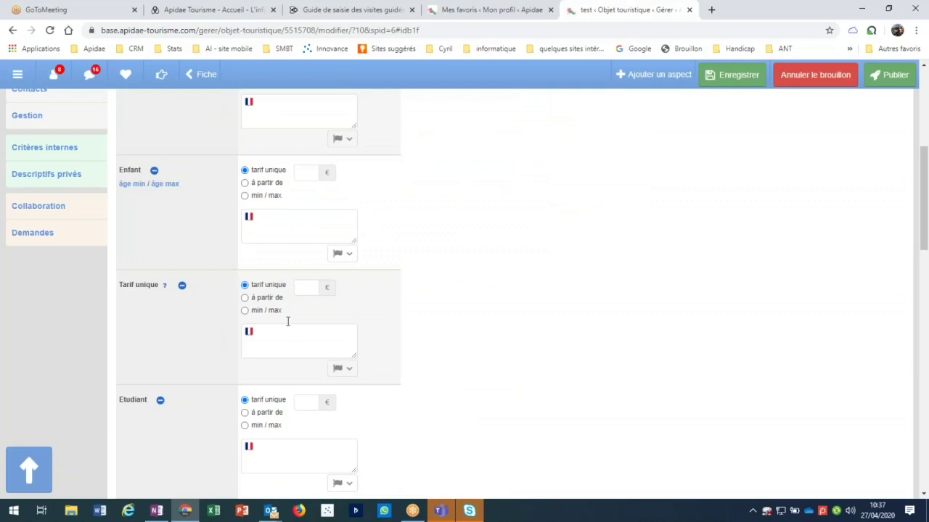
Step: Set the single price to 5 € for Enfant and 8 € for Adulte
{"action": "scroll", "coordinate": [288, 321], "scroll_direction": "up", "scroll_amount": 2}
{"action": "left_click", "coordinate": [315, 109]}
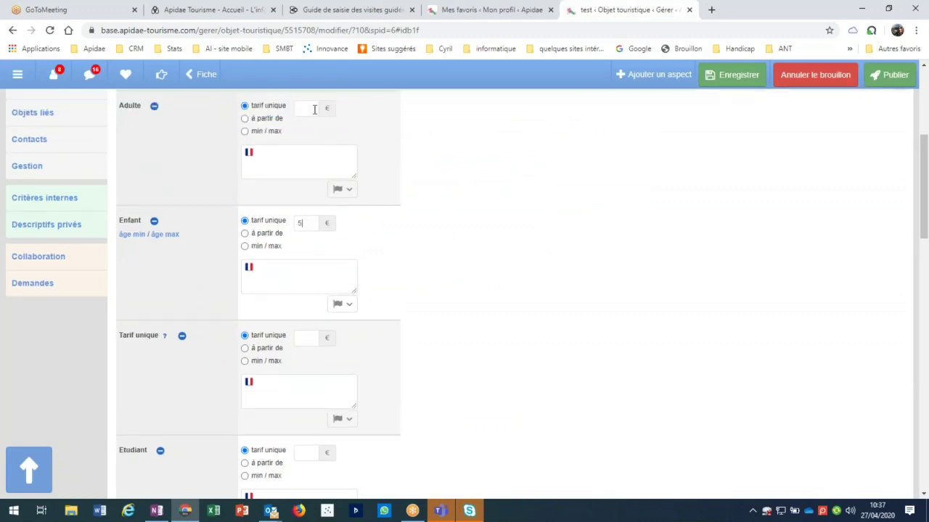
{"action": "type", "text": "8"}
Step: Try the note "pour les 7 - 12 ans" in the Enfant tariff's description, view its translation languages, and clear the note
{"action": "left_click", "coordinate": [276, 263]}
{"action": "type", "text": "pour les 7 - 12 ans"}
{"action": "left_click", "coordinate": [343, 305]}
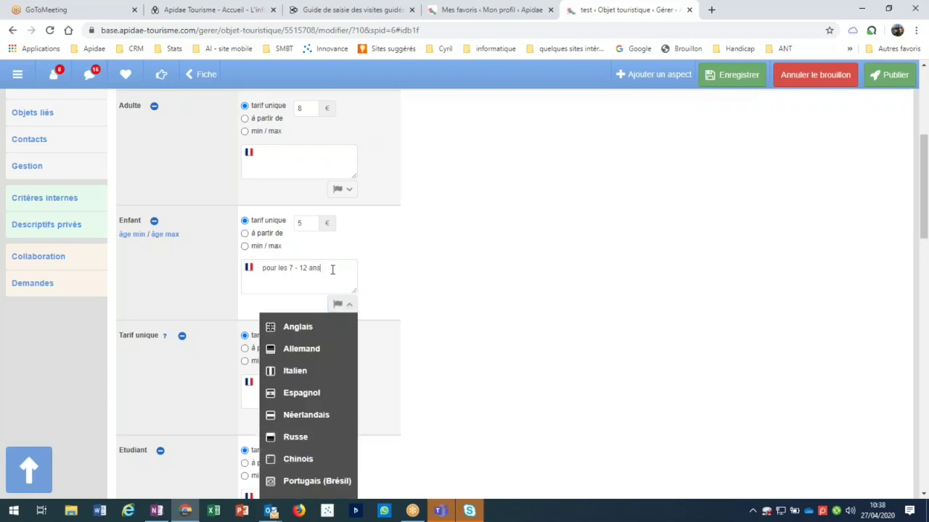
{"action": "left_click_drag", "start_coordinate": [333, 269], "coordinate": [233, 269]}
{"action": "key", "text": "BackSpace"}
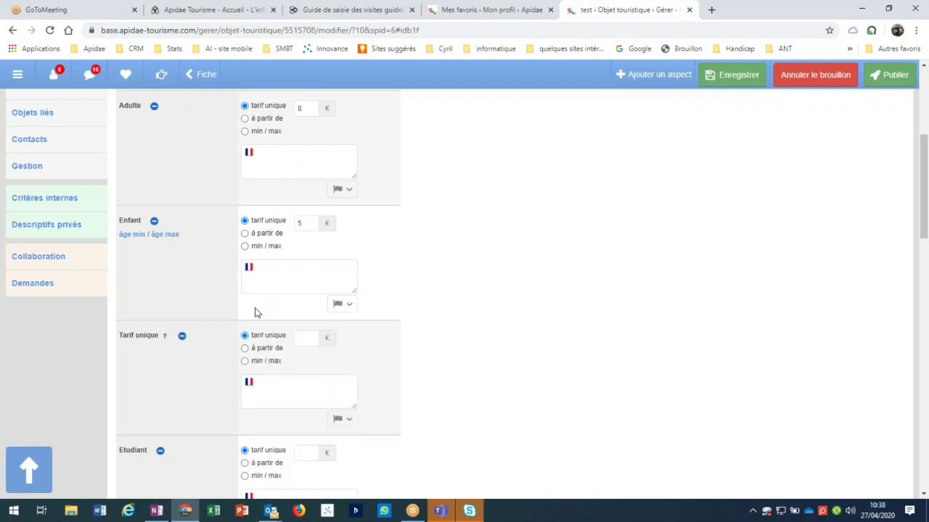
{"action": "scroll", "coordinate": [254, 312], "scroll_direction": "down", "scroll_amount": 3}
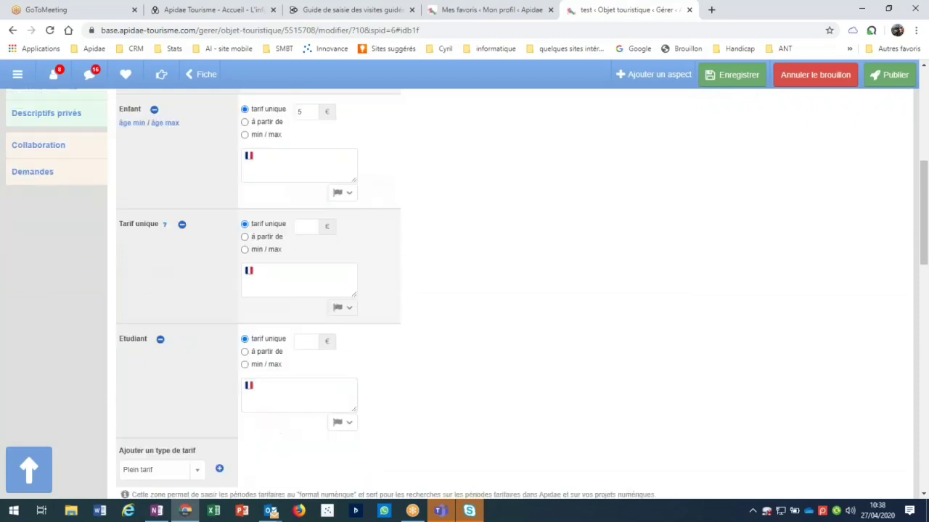
Step: Set the child tariff's age range to a minimum of 7 and a maximum of 12 years
{"action": "scroll", "coordinate": [282, 336], "scroll_direction": "down", "scroll_amount": 3}
{"action": "left_click", "coordinate": [282, 336]}
{"action": "type", "text": "7"}
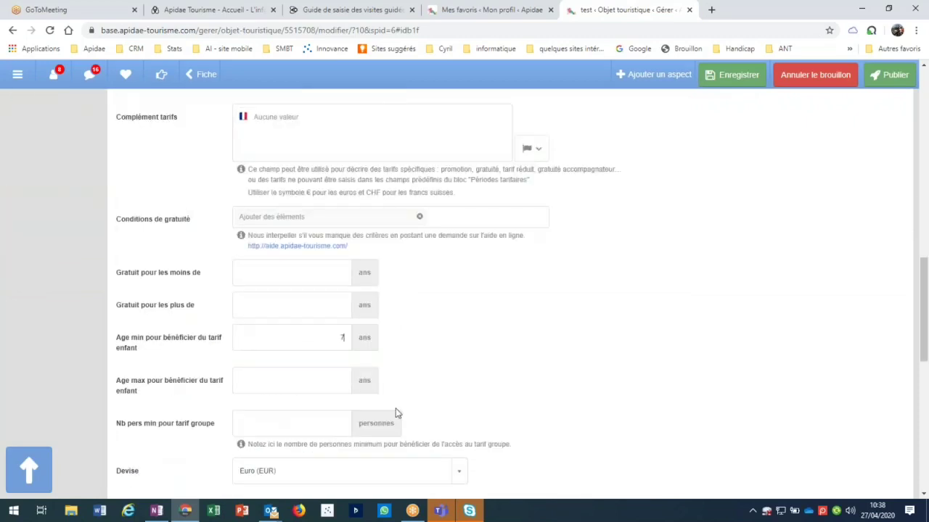
{"action": "left_click", "coordinate": [352, 380]}
{"action": "type", "text": "12"}
Step: Refresh the generated plain-text tariffs under Tarifs en clair and display their Italian version to check the child age range
{"action": "scroll", "coordinate": [429, 328], "scroll_direction": "down", "scroll_amount": 1}
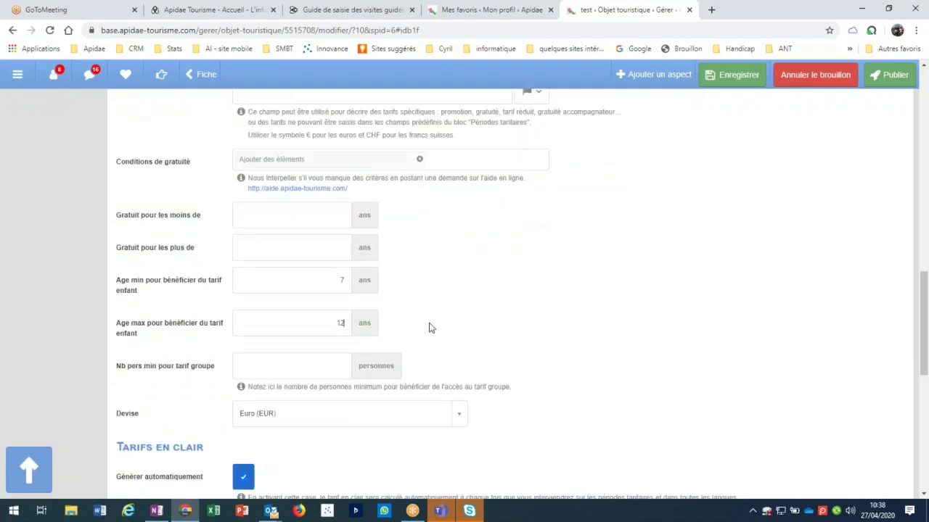
{"action": "scroll", "coordinate": [429, 328], "scroll_direction": "down", "scroll_amount": 3}
{"action": "scroll", "coordinate": [429, 328], "scroll_direction": "down", "scroll_amount": 2}
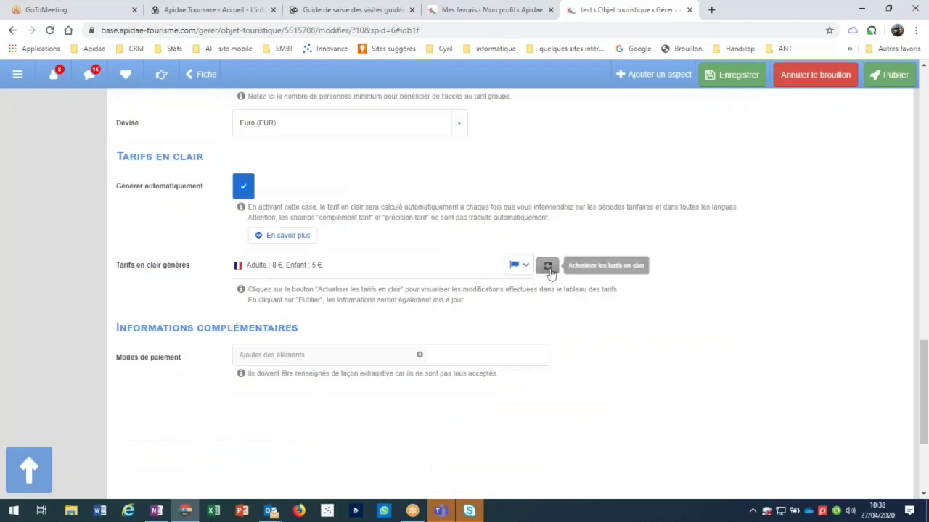
{"action": "left_click", "coordinate": [548, 267]}
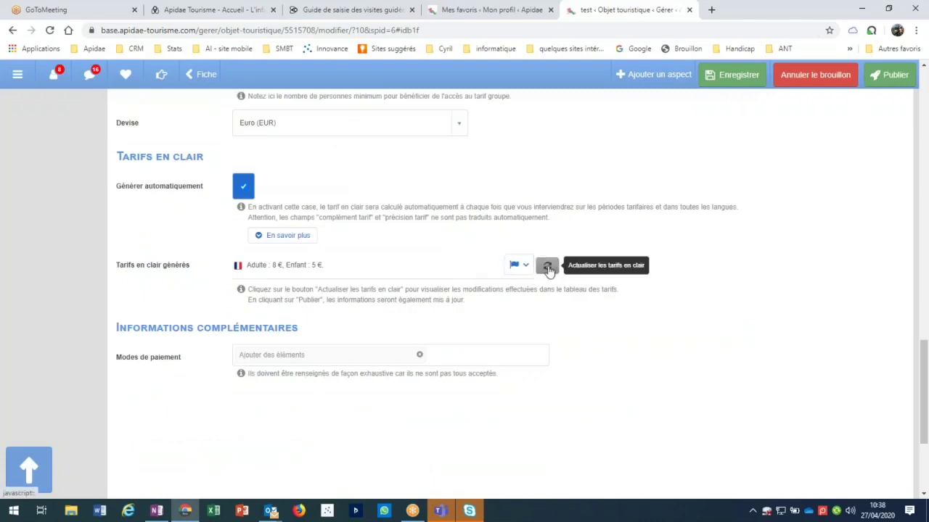
{"action": "left_click", "coordinate": [519, 265]}
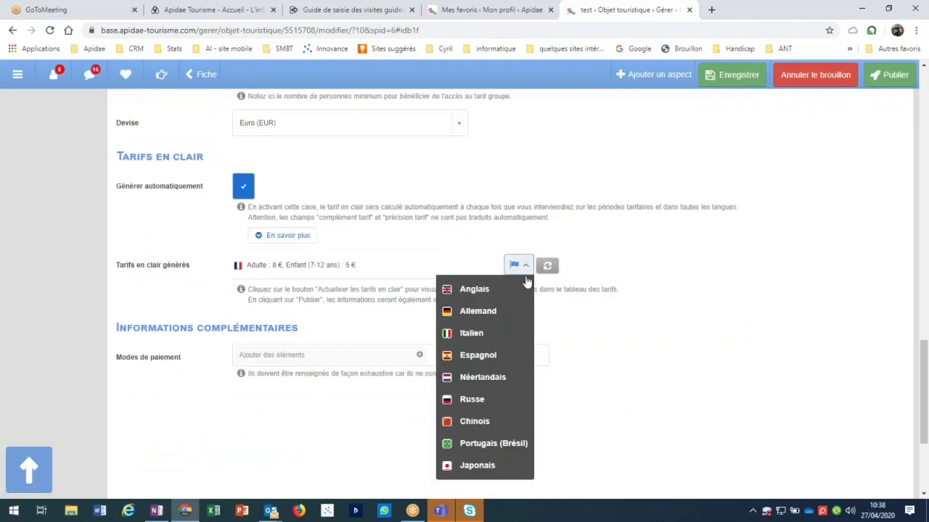
{"action": "left_click", "coordinate": [485, 333]}
{"action": "left_click_drag", "start_coordinate": [314, 284], "coordinate": [347, 284]}
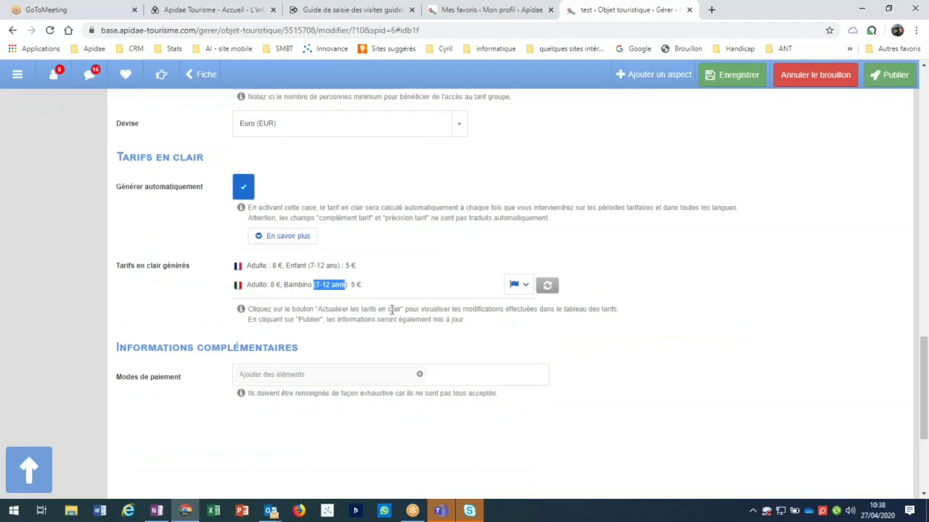
Step: Add the Groupe adultes tariff type to the tariff period table
{"action": "scroll", "coordinate": [392, 310], "scroll_direction": "up", "scroll_amount": 2}
{"action": "scroll", "coordinate": [391, 310], "scroll_direction": "up", "scroll_amount": 8}
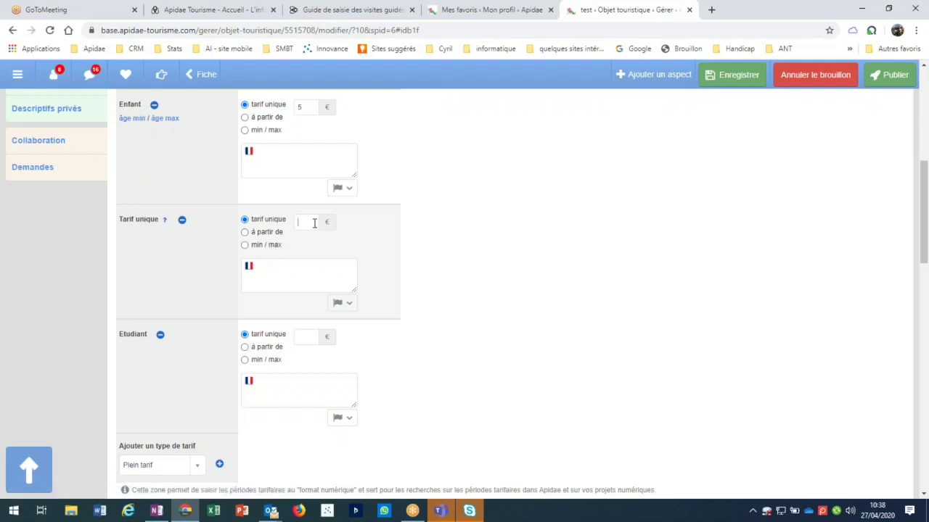
{"action": "scroll", "coordinate": [315, 223], "scroll_direction": "down", "scroll_amount": 1}
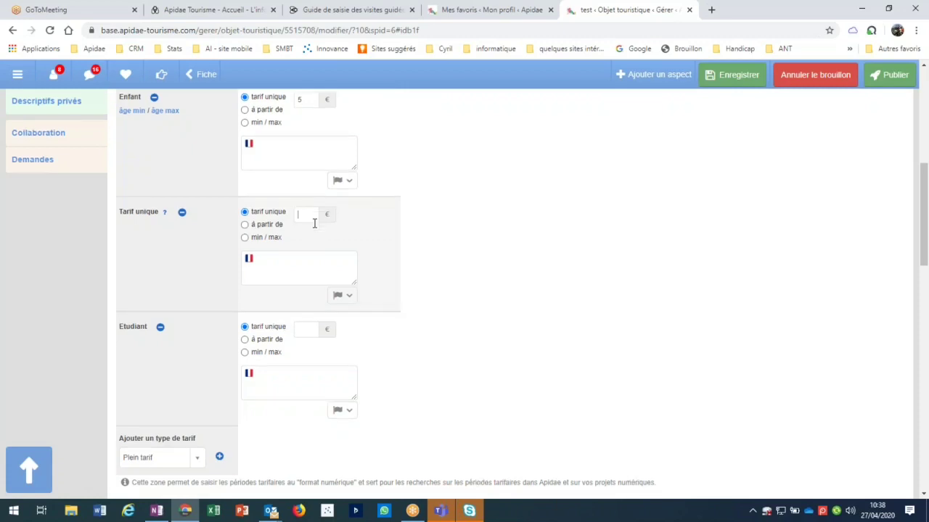
{"action": "scroll", "coordinate": [314, 223], "scroll_direction": "down", "scroll_amount": 3}
{"action": "left_click", "coordinate": [197, 291]}
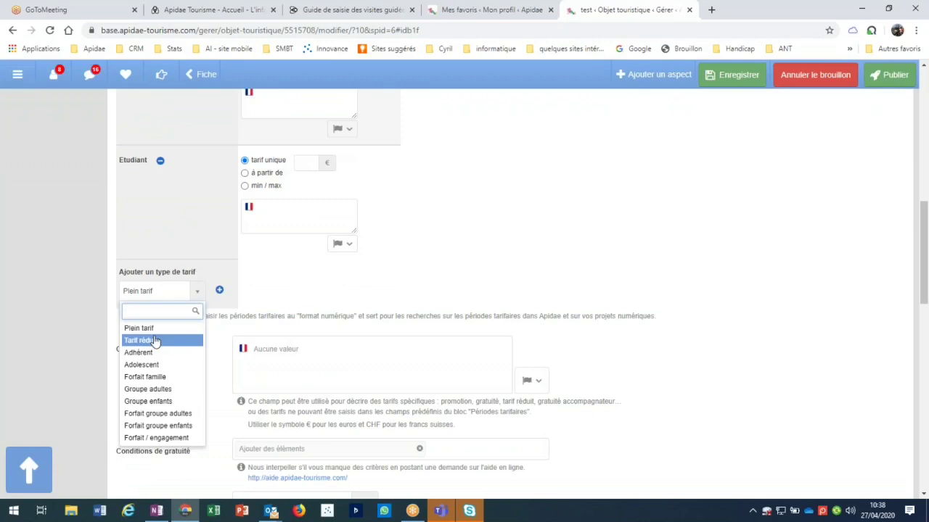
{"action": "scroll", "coordinate": [156, 348], "scroll_direction": "down", "scroll_amount": 2}
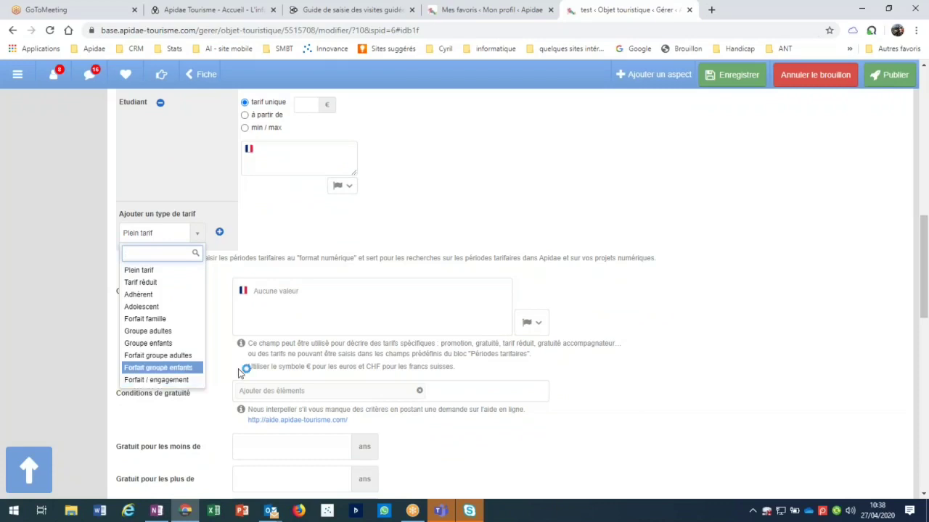
{"action": "left_click", "coordinate": [168, 333]}
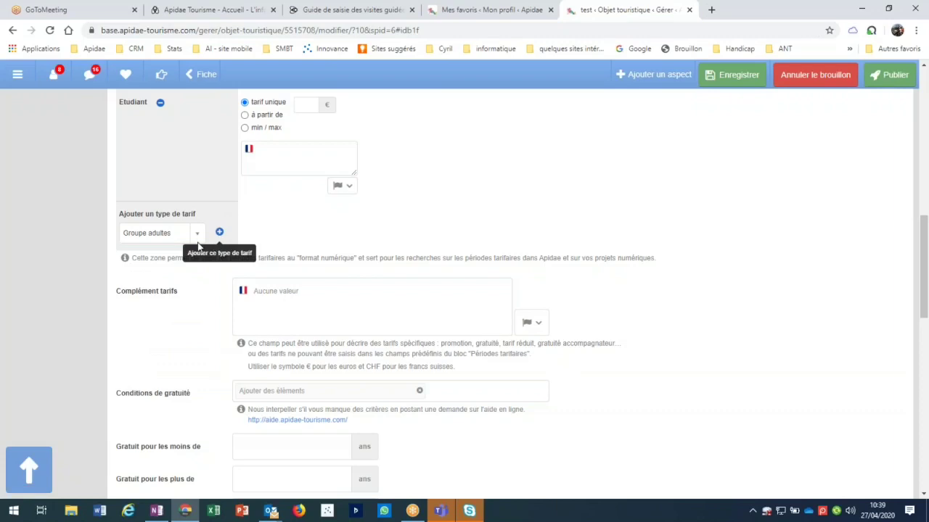
{"action": "left_click", "coordinate": [219, 233]}
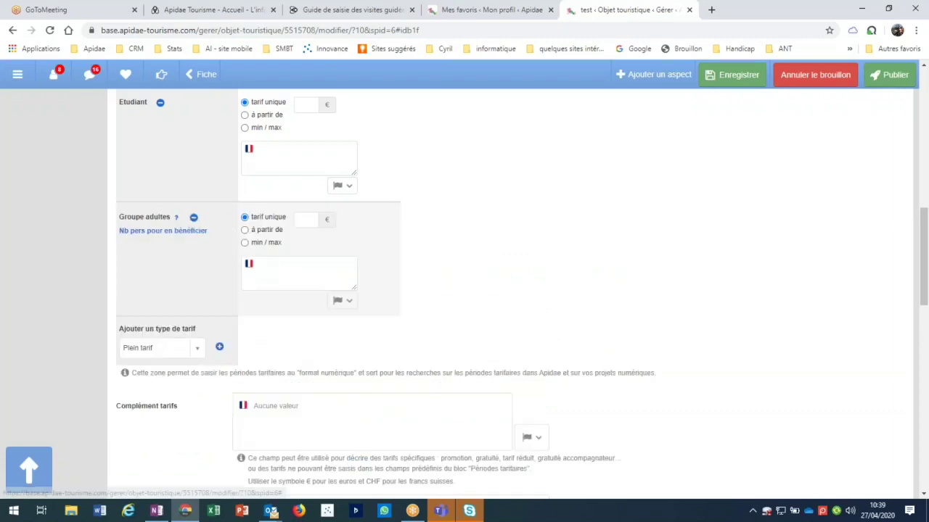
Step: Consult the description of the Groupe adultes tariff type, and open its removal request but decline it
{"action": "left_click", "coordinate": [175, 217]}
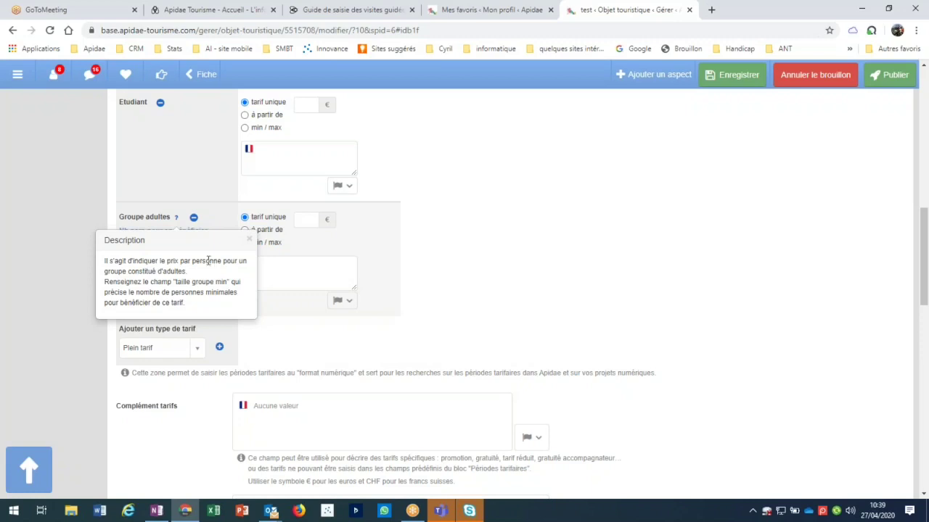
{"action": "left_click", "coordinate": [194, 218]}
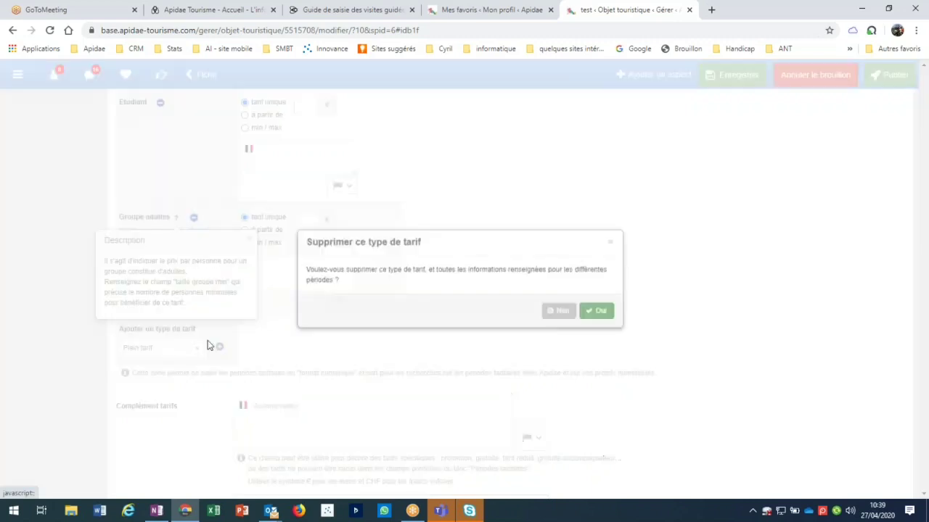
{"action": "left_click", "coordinate": [569, 318]}
Step: Add the Forfait groupe adultes tariff type and consult its description
{"action": "left_click", "coordinate": [159, 348]}
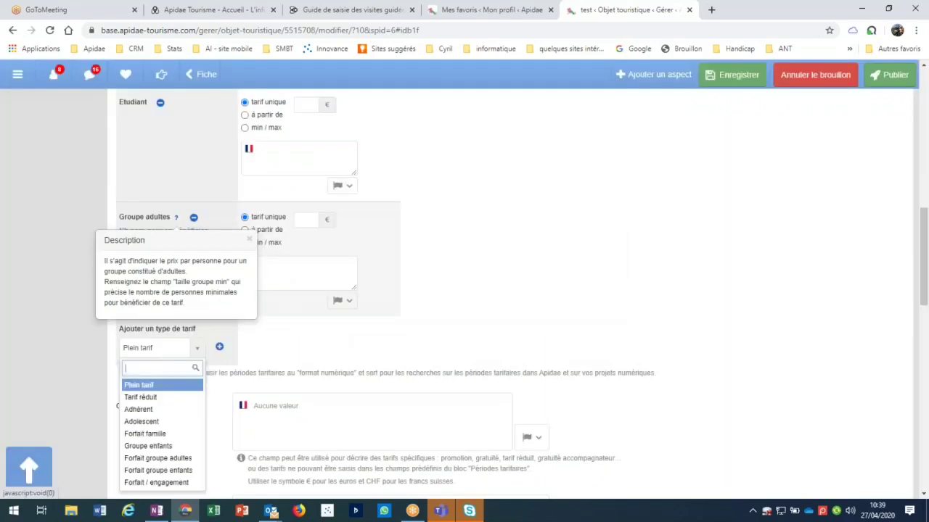
{"action": "left_click", "coordinate": [178, 459]}
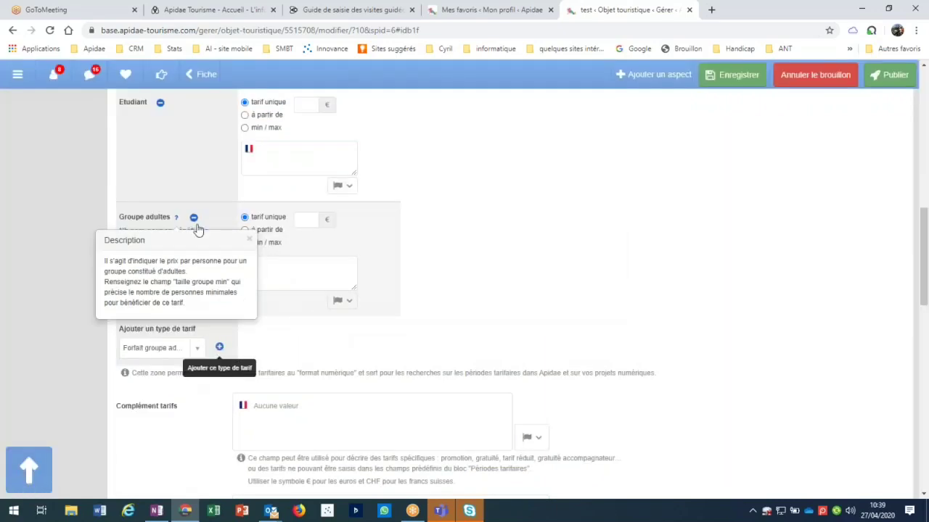
{"action": "left_click", "coordinate": [219, 346]}
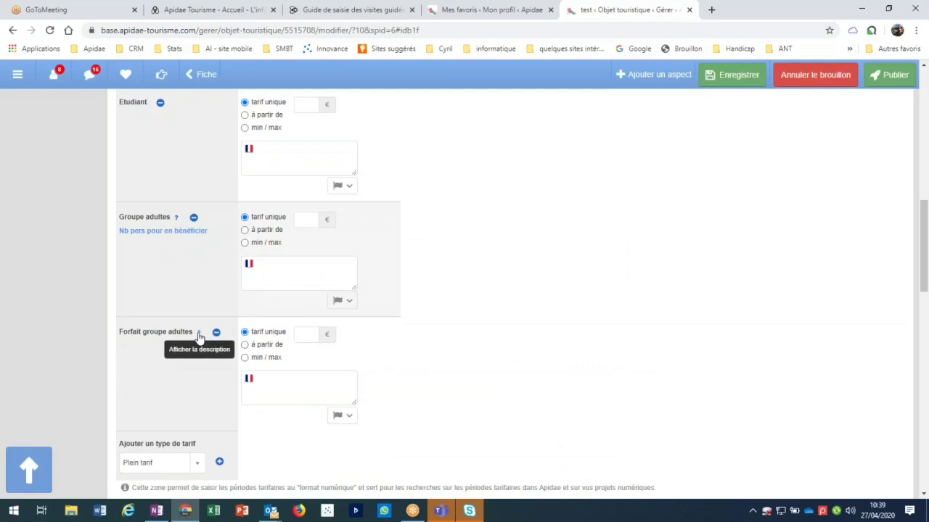
{"action": "mouse_move", "coordinate": [198, 333]}
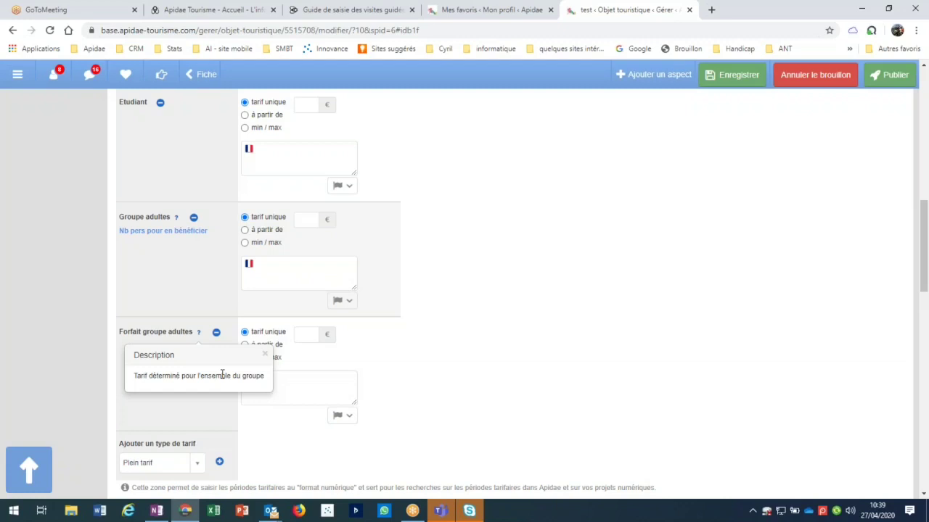
{"action": "left_click", "coordinate": [199, 335]}
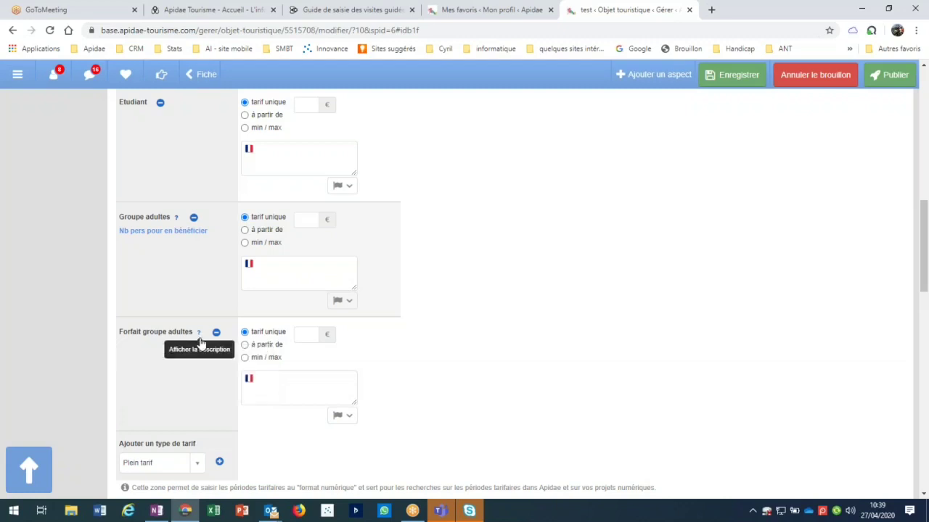
Step: Add the Forfait / engagement tariff type below Forfait groupe adultes
{"action": "scroll", "coordinate": [288, 358], "scroll_direction": "down", "scroll_amount": 2}
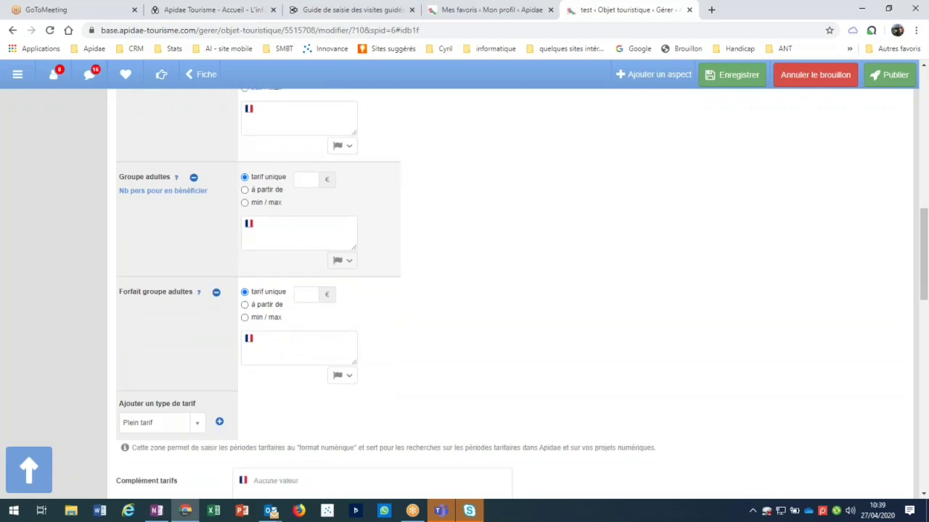
{"action": "scroll", "coordinate": [201, 290], "scroll_direction": "down", "scroll_amount": 1}
{"action": "left_click", "coordinate": [197, 289]}
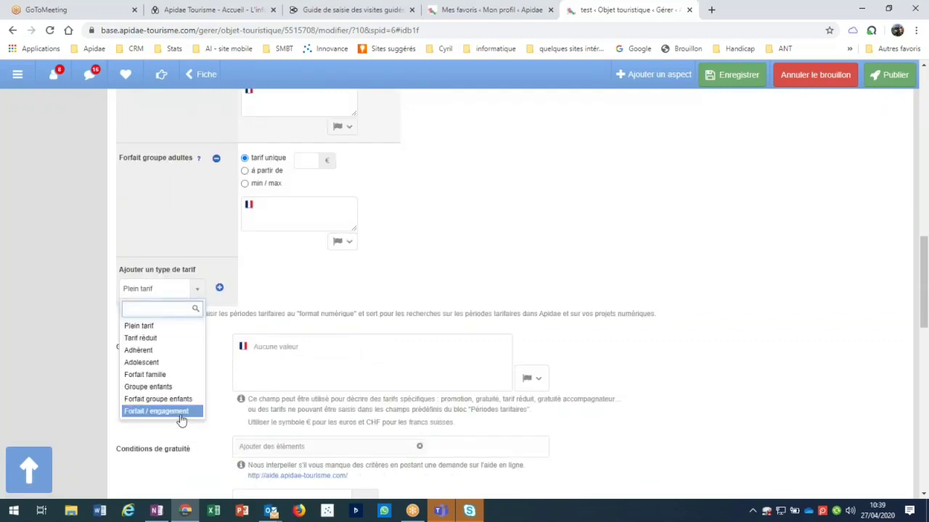
{"action": "left_click", "coordinate": [180, 414]}
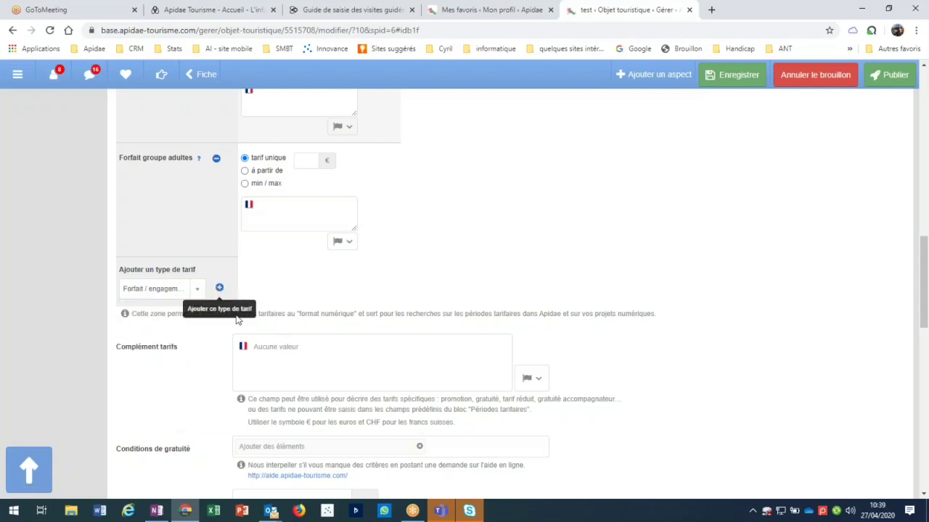
{"action": "left_click", "coordinate": [220, 290]}
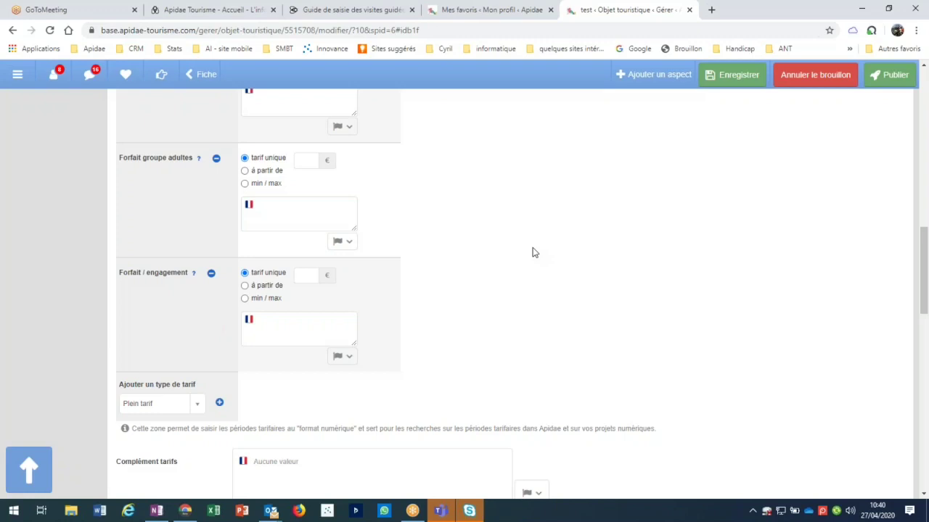
Step: Delete the 30/04/2020 opening period from the Ouverture section
{"action": "scroll", "coordinate": [532, 252], "scroll_direction": "up", "scroll_amount": 5}
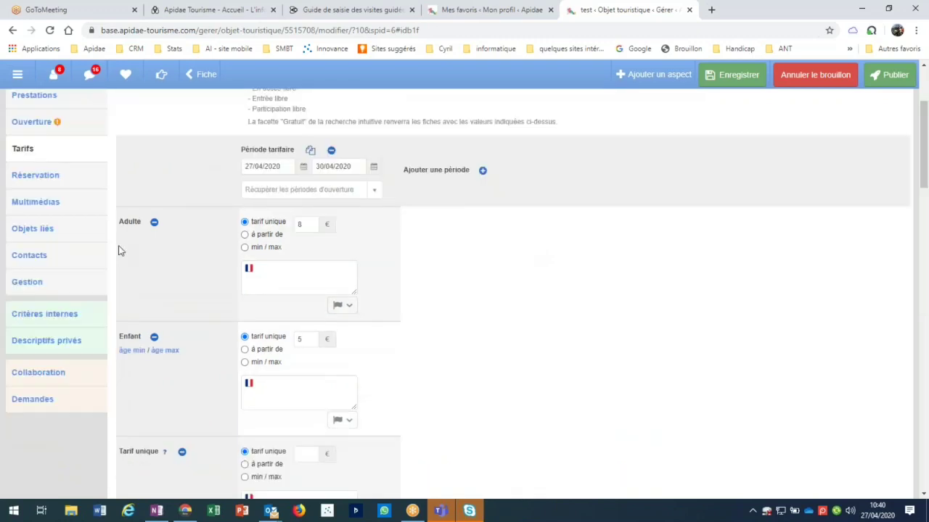
{"action": "scroll", "coordinate": [118, 243], "scroll_direction": "up", "scroll_amount": 1}
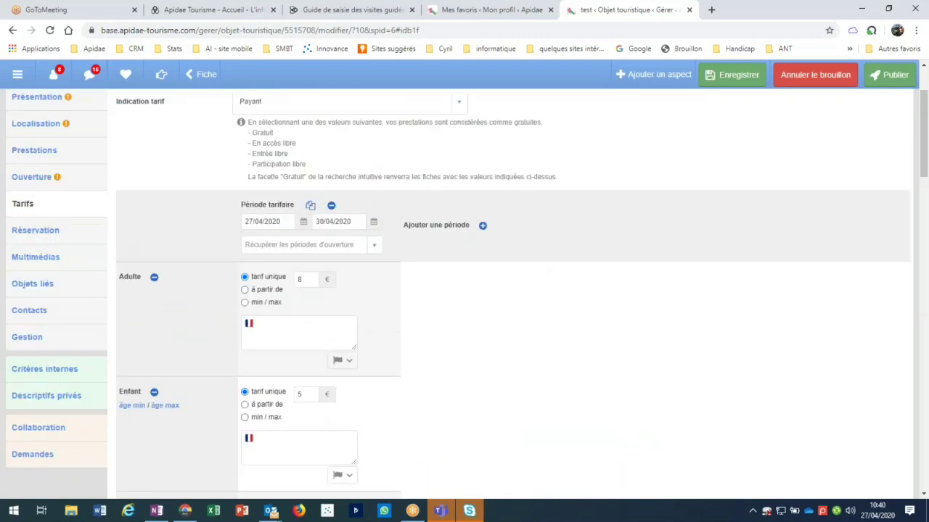
{"action": "scroll", "coordinate": [49, 288], "scroll_direction": "up", "scroll_amount": 2}
{"action": "left_click", "coordinate": [32, 283]}
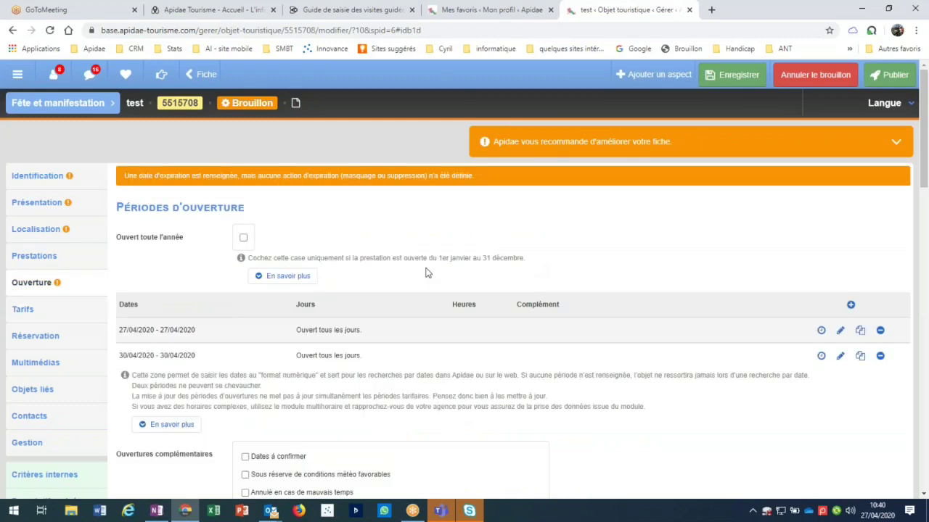
{"action": "scroll", "coordinate": [425, 273], "scroll_direction": "down", "scroll_amount": 3}
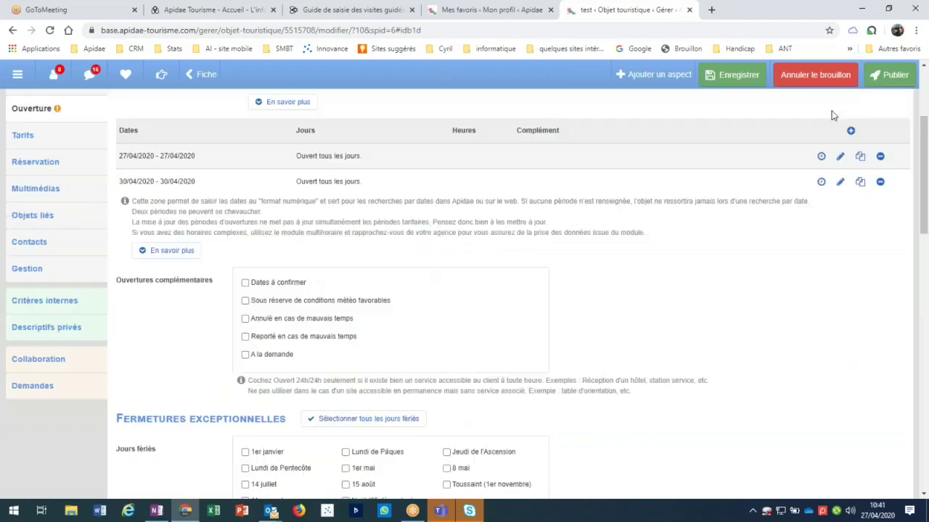
{"action": "left_click", "coordinate": [880, 182]}
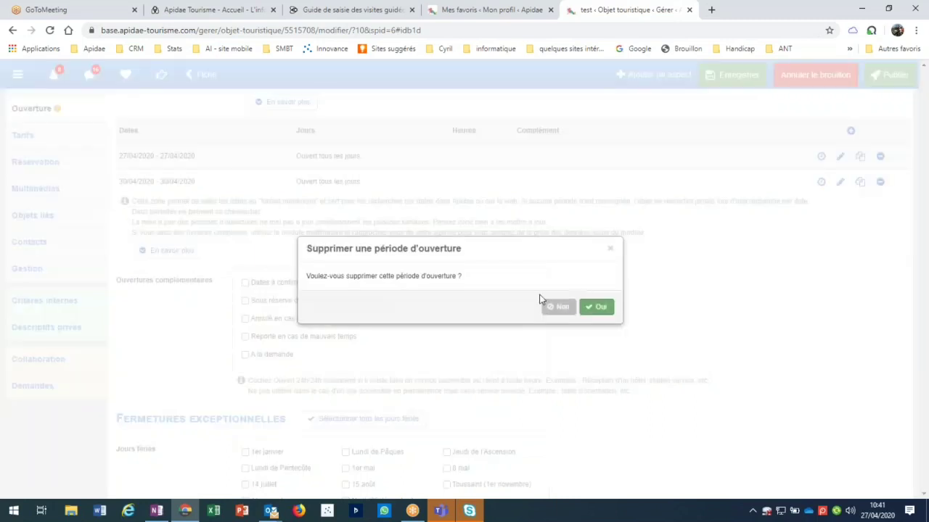
{"action": "left_click", "coordinate": [596, 307]}
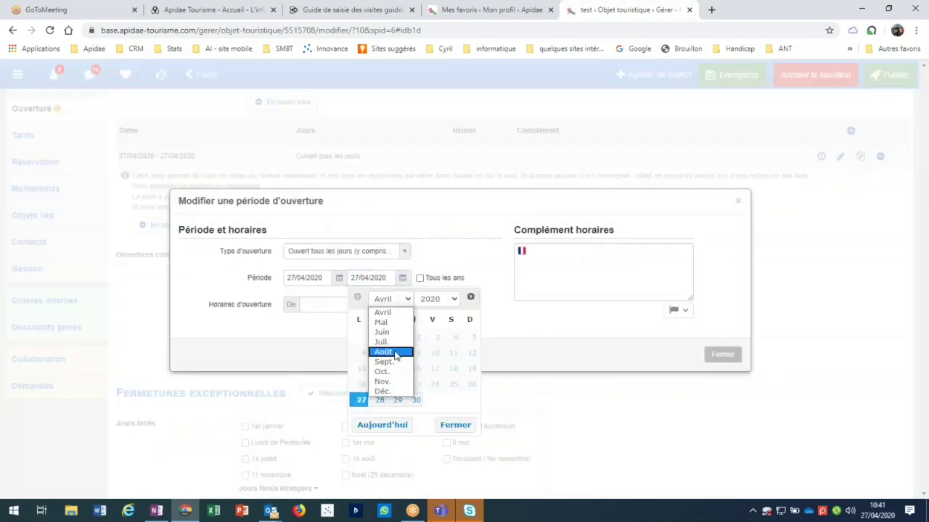
Step: Extend the remaining opening period to 31/07/2020 and set it to Ouvert certains jours dans la semaine, with only Mardi selected
{"action": "left_click", "coordinate": [384, 349]}
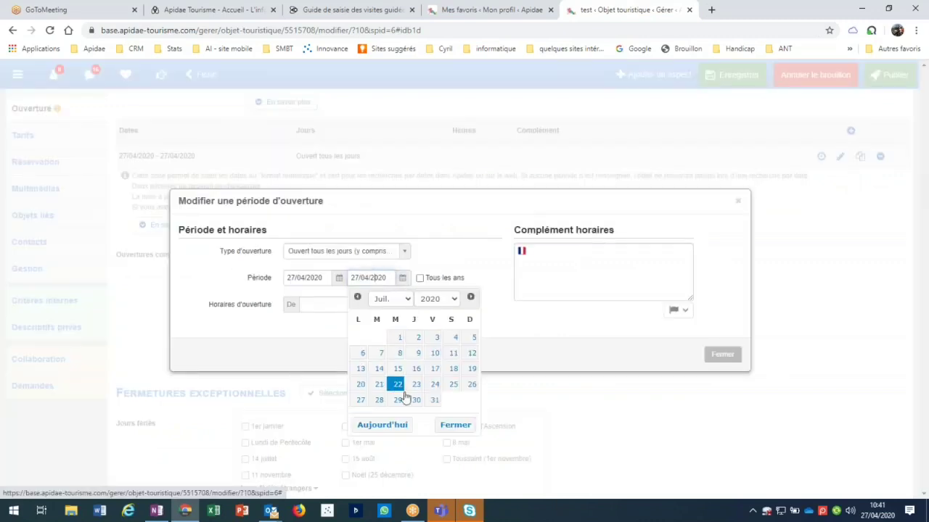
{"action": "left_click", "coordinate": [433, 400]}
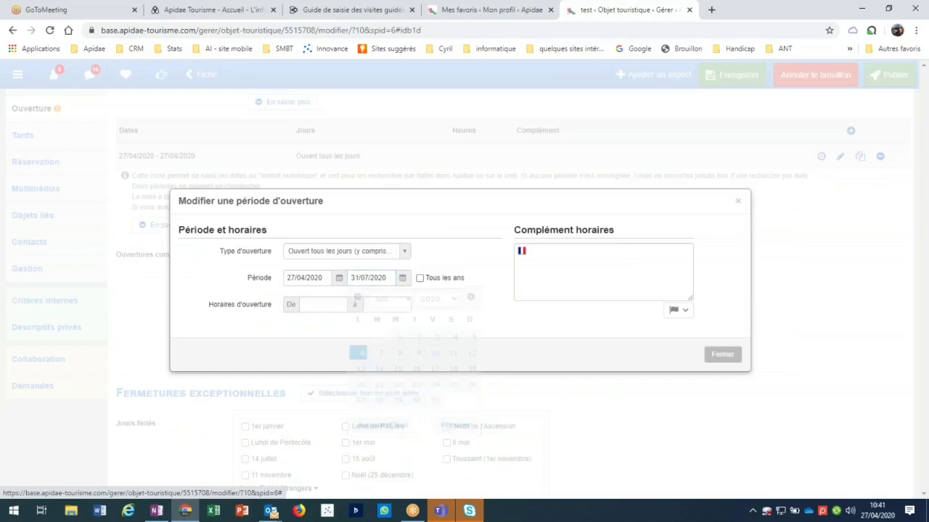
{"action": "left_click", "coordinate": [331, 253]}
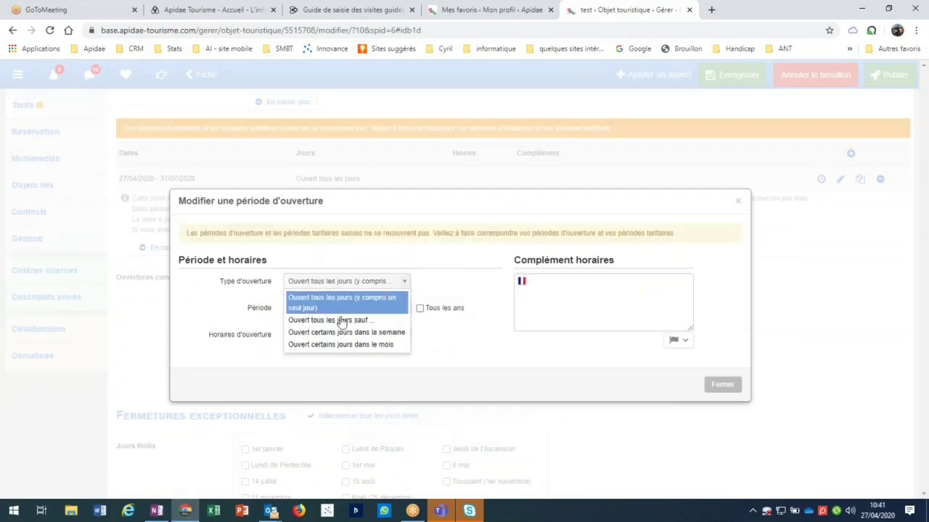
{"action": "left_click", "coordinate": [346, 332]}
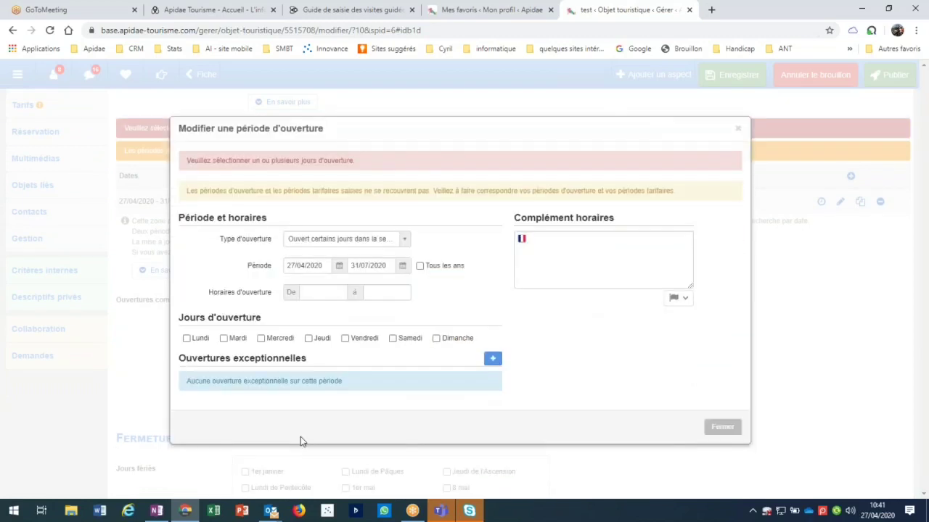
{"action": "left_click", "coordinate": [224, 336]}
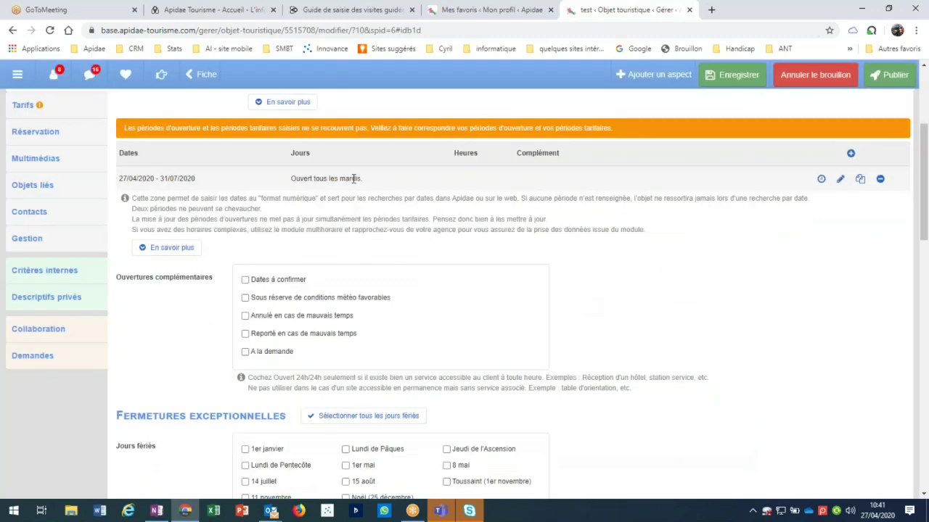
{"action": "scroll", "coordinate": [353, 179], "scroll_direction": "down", "scroll_amount": 1}
{"action": "scroll", "coordinate": [354, 179], "scroll_direction": "down", "scroll_amount": 3}
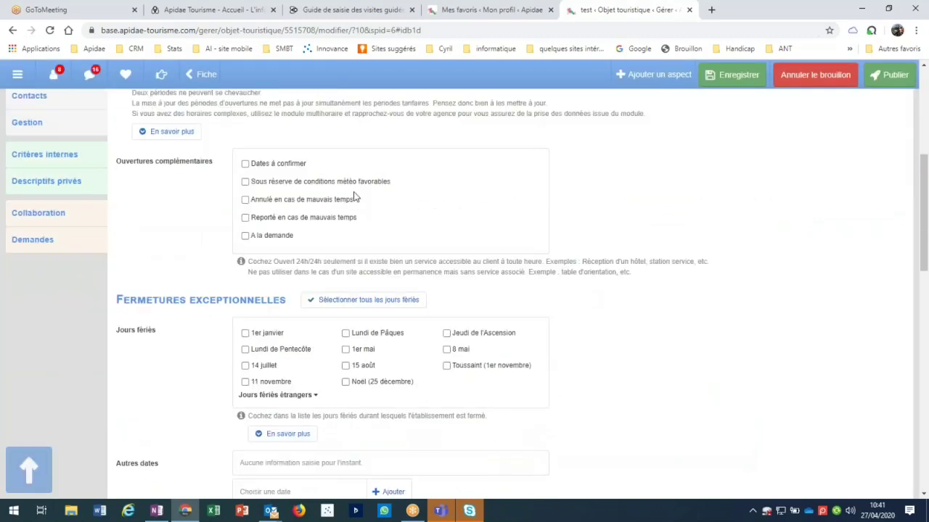
Step: Mark 14 juillet as a public-holiday closure under Fermetures exceptionnelles and check the generated plain-text period
{"action": "left_click", "coordinate": [246, 367]}
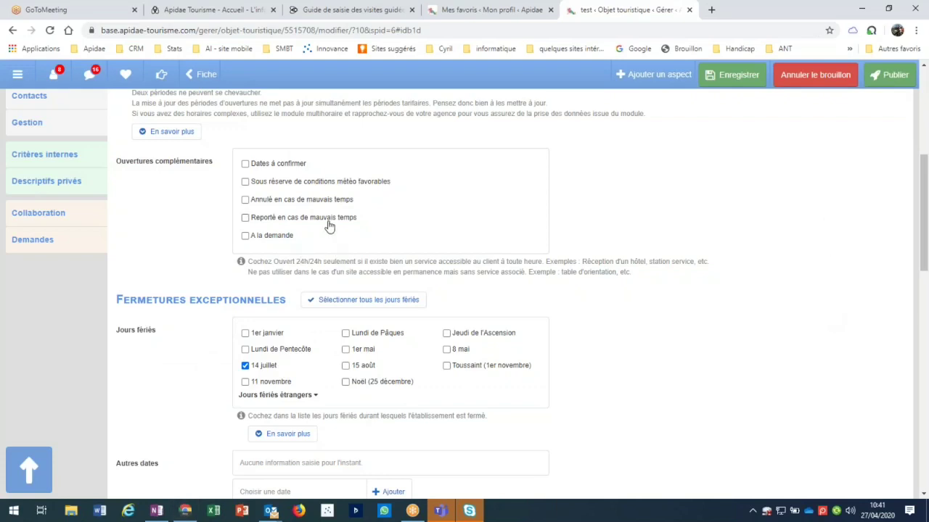
{"action": "scroll", "coordinate": [332, 228], "scroll_direction": "up", "scroll_amount": 1}
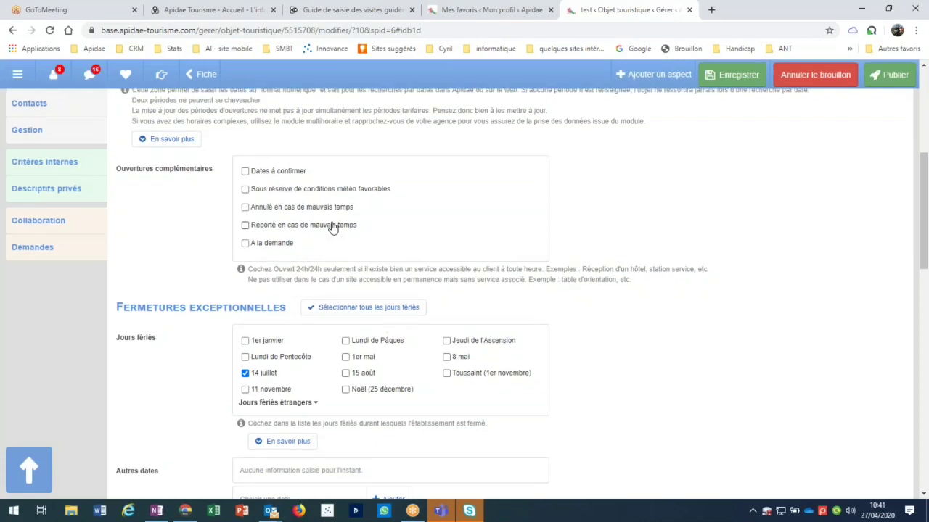
{"action": "scroll", "coordinate": [332, 227], "scroll_direction": "up", "scroll_amount": 1}
{"action": "scroll", "coordinate": [332, 228], "scroll_direction": "down", "scroll_amount": 1}
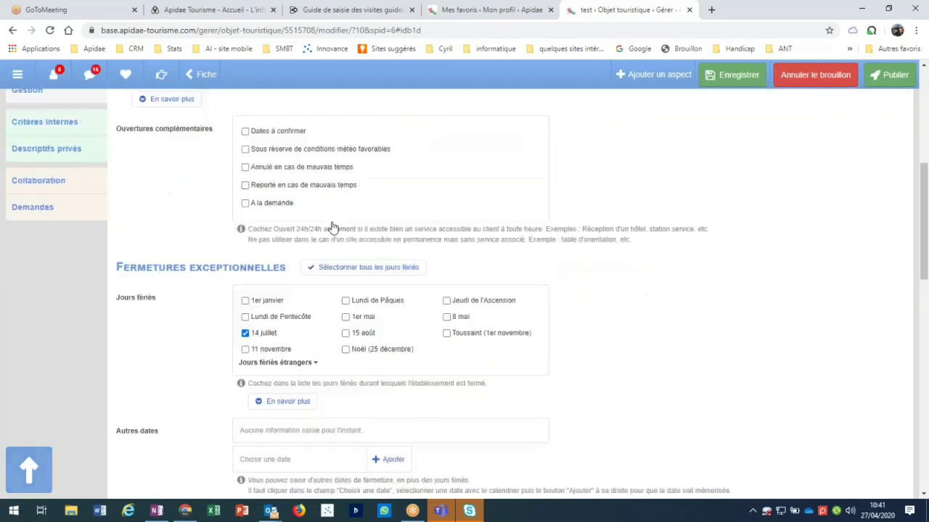
{"action": "scroll", "coordinate": [333, 228], "scroll_direction": "down", "scroll_amount": 3}
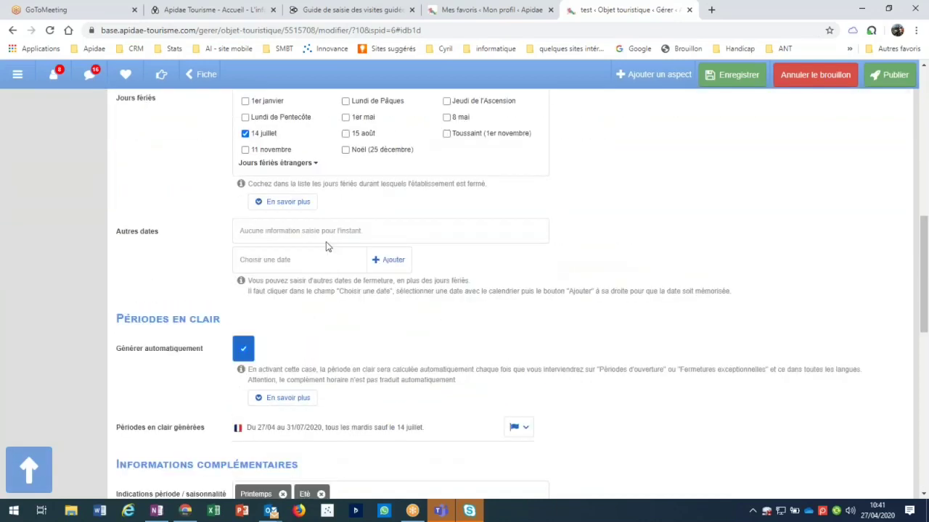
{"action": "scroll", "coordinate": [326, 247], "scroll_direction": "up", "scroll_amount": 1}
{"action": "scroll", "coordinate": [326, 246], "scroll_direction": "up", "scroll_amount": 1}
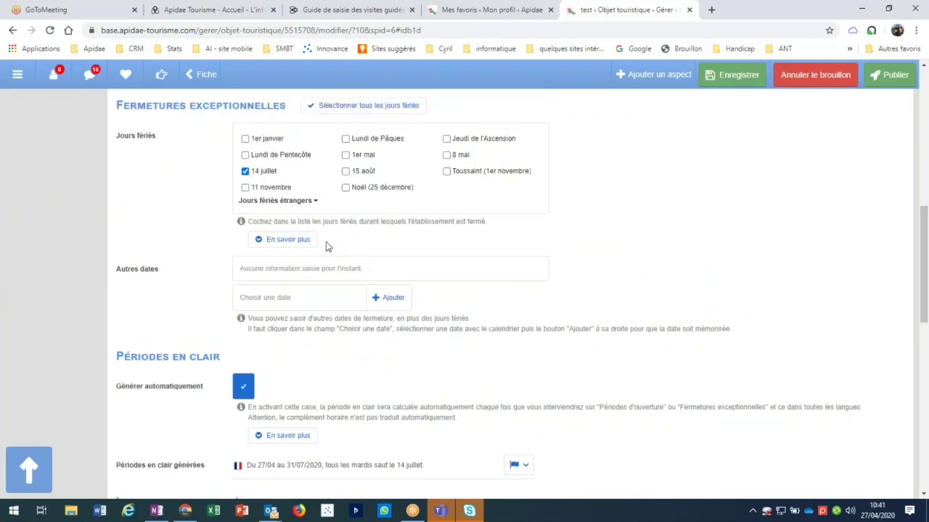
Step: Add 15/07/2020 as an exceptional opening date to the 27/04/2020 - 31/07/2020 opening period
{"action": "scroll", "coordinate": [325, 247], "scroll_direction": "up", "scroll_amount": 1}
{"action": "scroll", "coordinate": [325, 246], "scroll_direction": "up", "scroll_amount": 2}
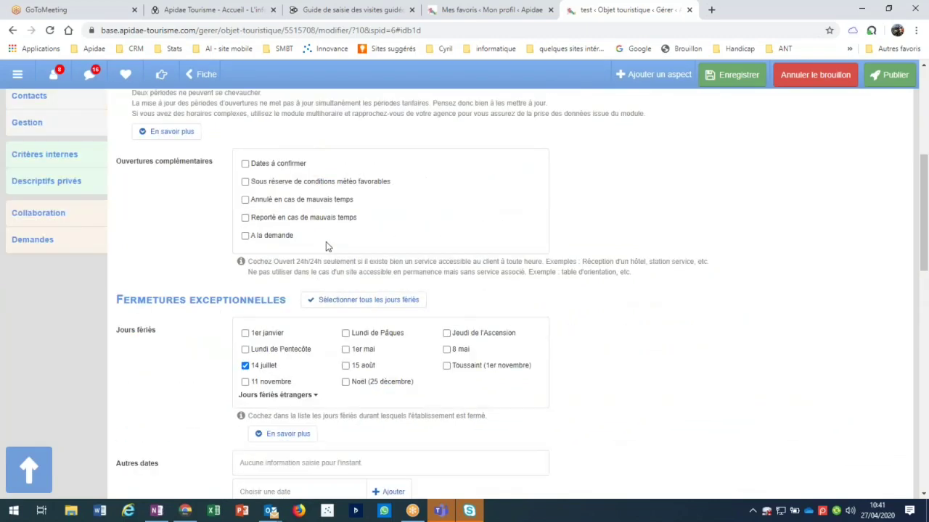
{"action": "scroll", "coordinate": [326, 246], "scroll_direction": "up", "scroll_amount": 2}
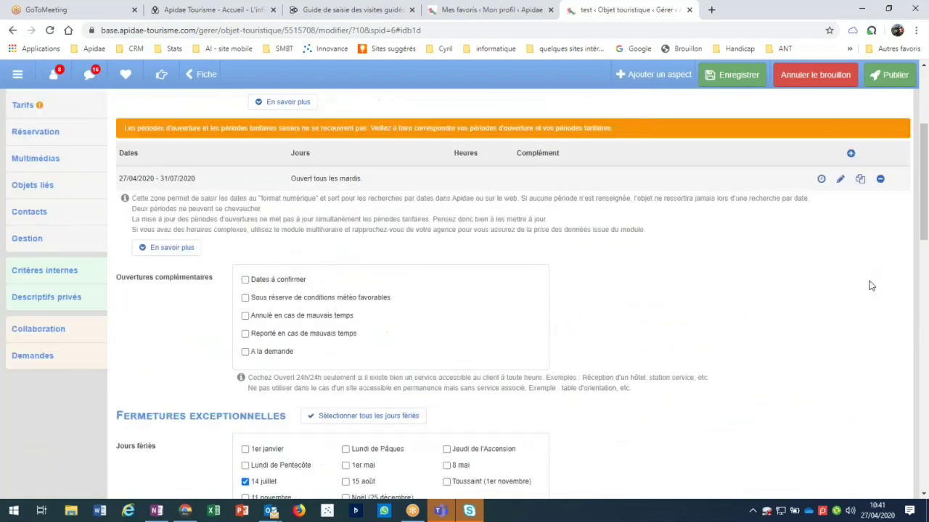
{"action": "left_click", "coordinate": [835, 181]}
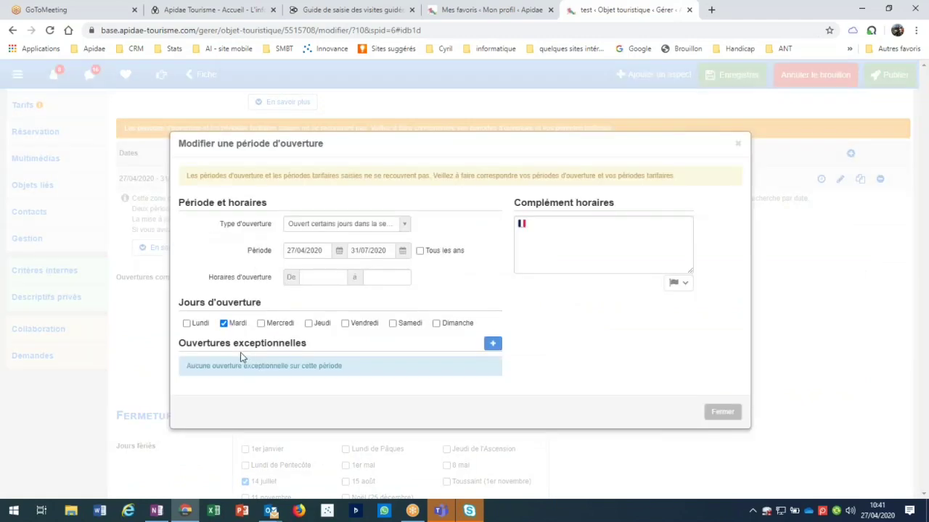
{"action": "left_click", "coordinate": [493, 346]}
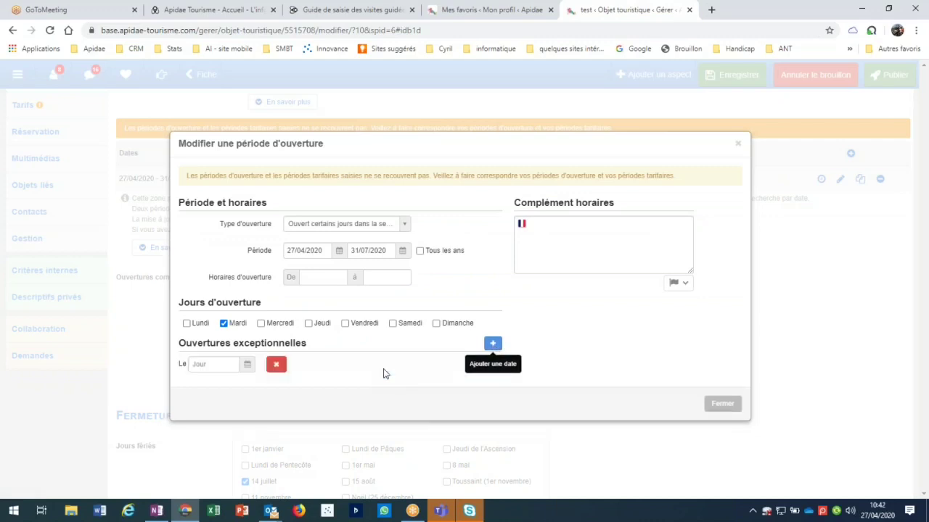
{"action": "left_click", "coordinate": [214, 364]}
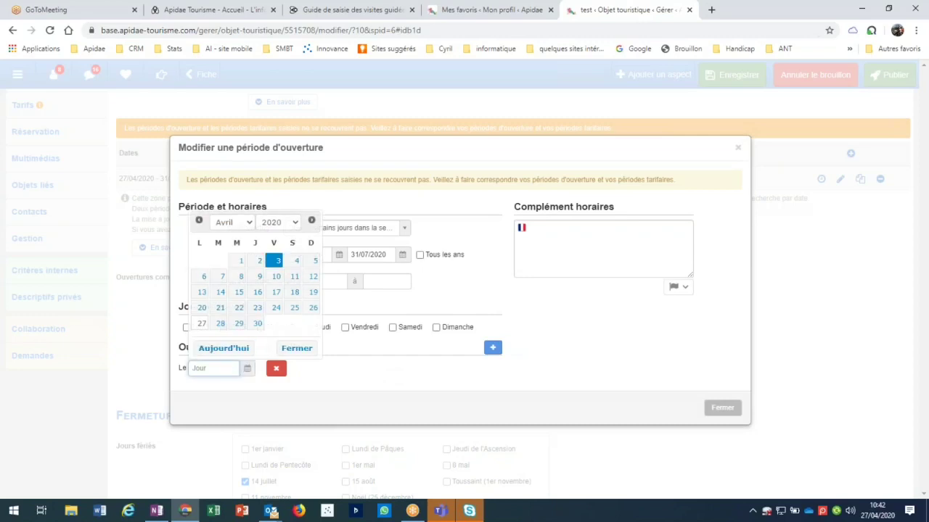
{"action": "left_click", "coordinate": [311, 220]}
{"action": "left_click", "coordinate": [311, 220]}
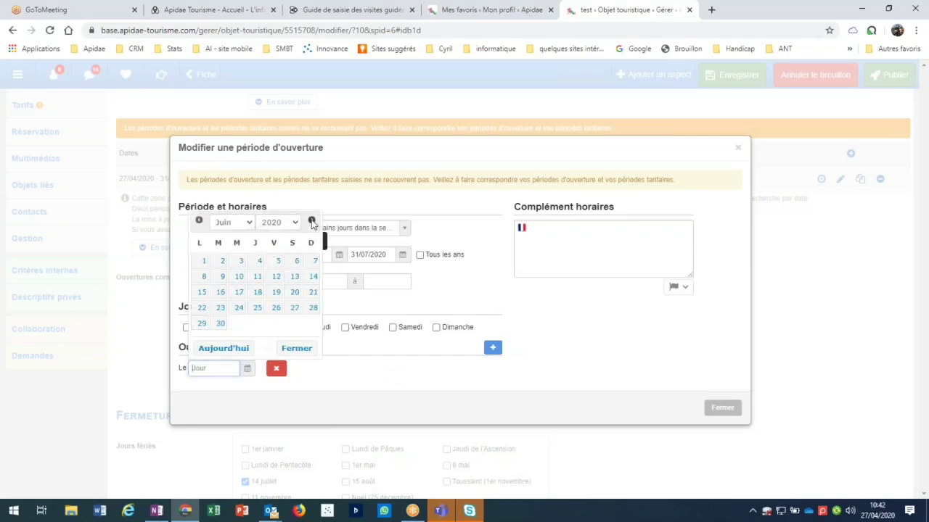
{"action": "left_click", "coordinate": [311, 220]}
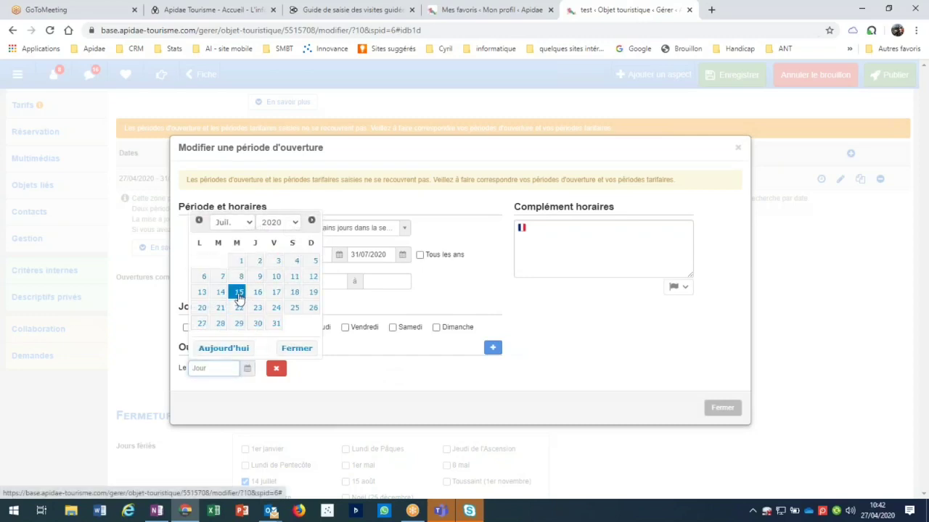
{"action": "left_click", "coordinate": [238, 293]}
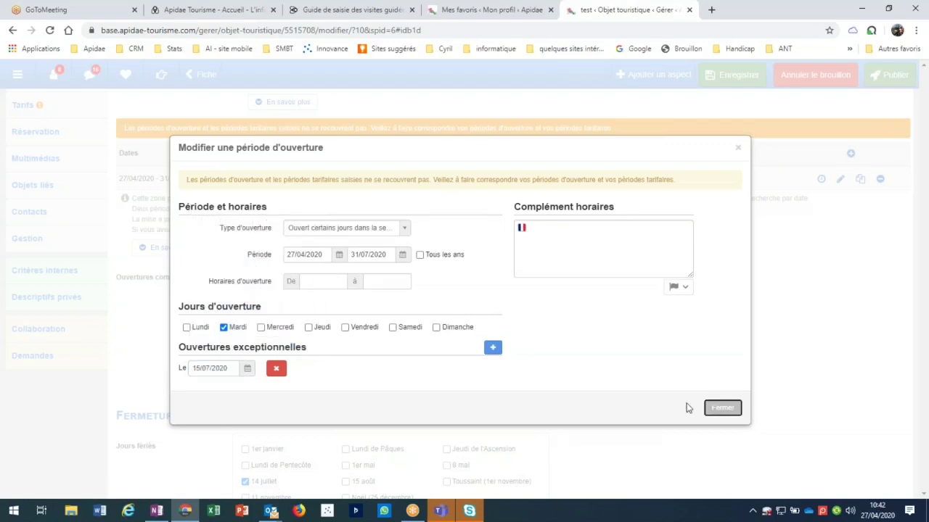
{"action": "left_click", "coordinate": [844, 284]}
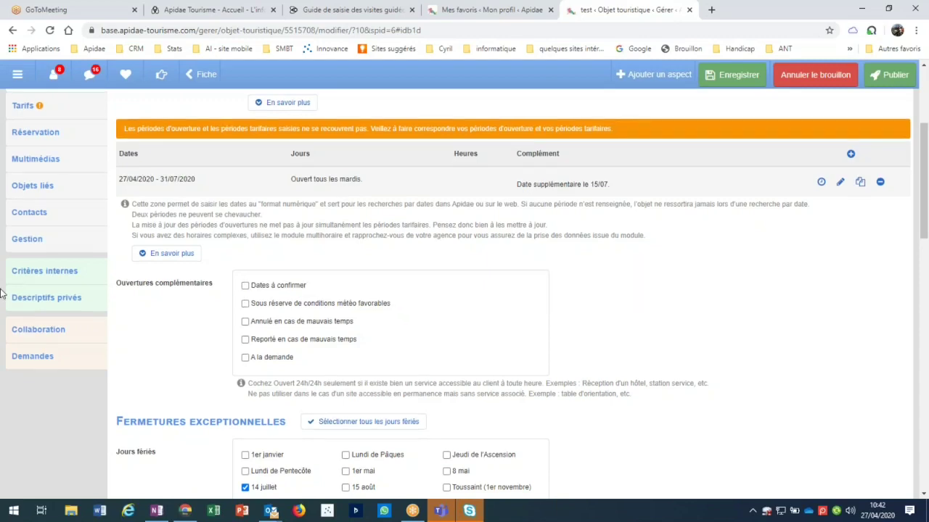
Step: Open the Prestations section and examine its age and group-size fields under Clientèle et groupe
{"action": "scroll", "coordinate": [1, 293], "scroll_direction": "up", "scroll_amount": 2}
{"action": "scroll", "coordinate": [2, 277], "scroll_direction": "up", "scroll_amount": 2}
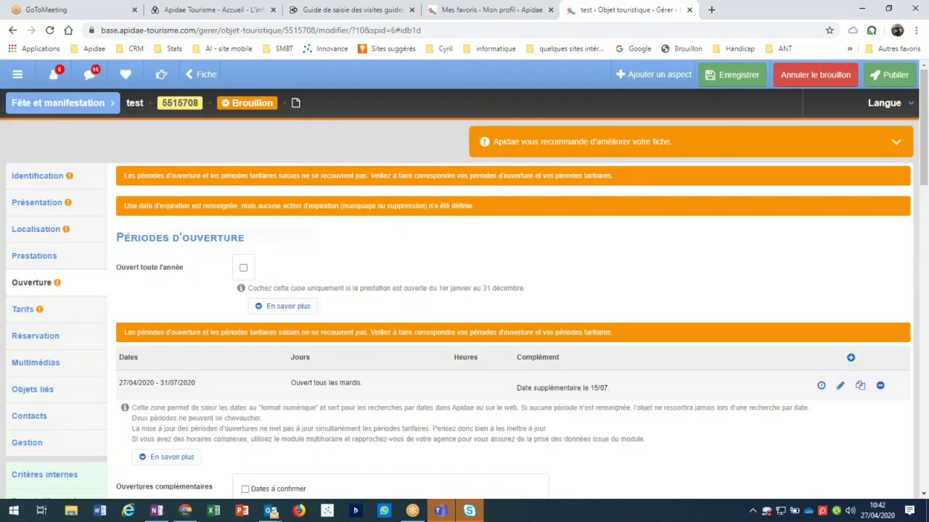
{"action": "left_click", "coordinate": [2, 255]}
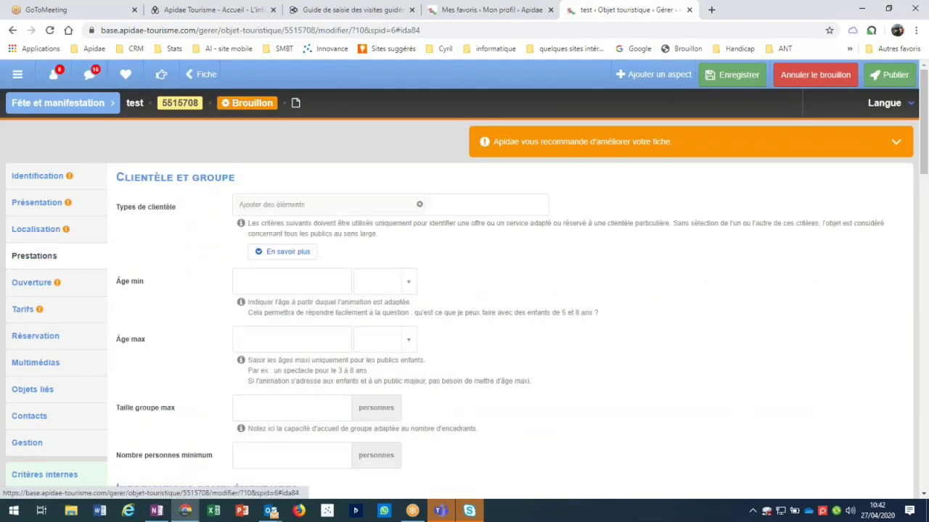
{"action": "scroll", "coordinate": [465, 290], "scroll_direction": "down", "scroll_amount": 2}
{"action": "scroll", "coordinate": [26, 261], "scroll_direction": "up", "scroll_amount": 1}
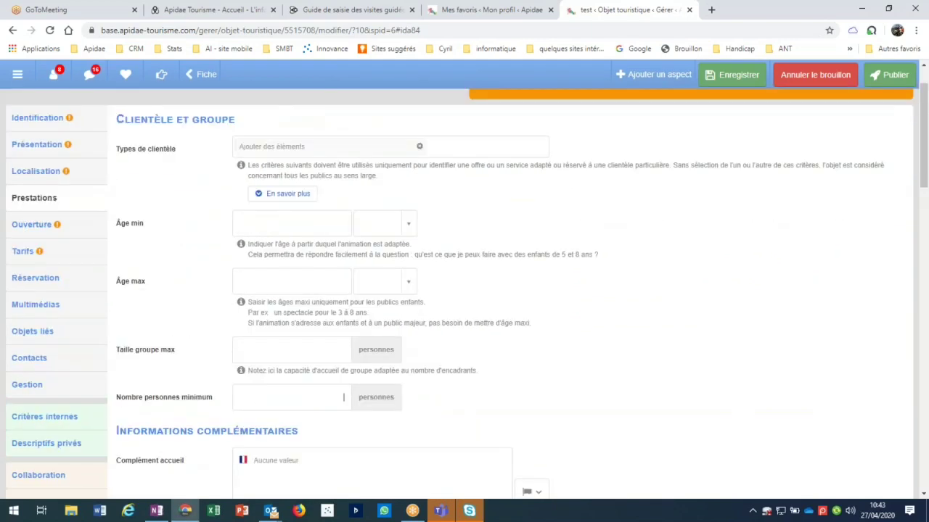
Step: In the Tarifs section, add les personnes handicapées and les enseignants to the Conditions de gratuité
{"action": "left_click", "coordinate": [26, 256]}
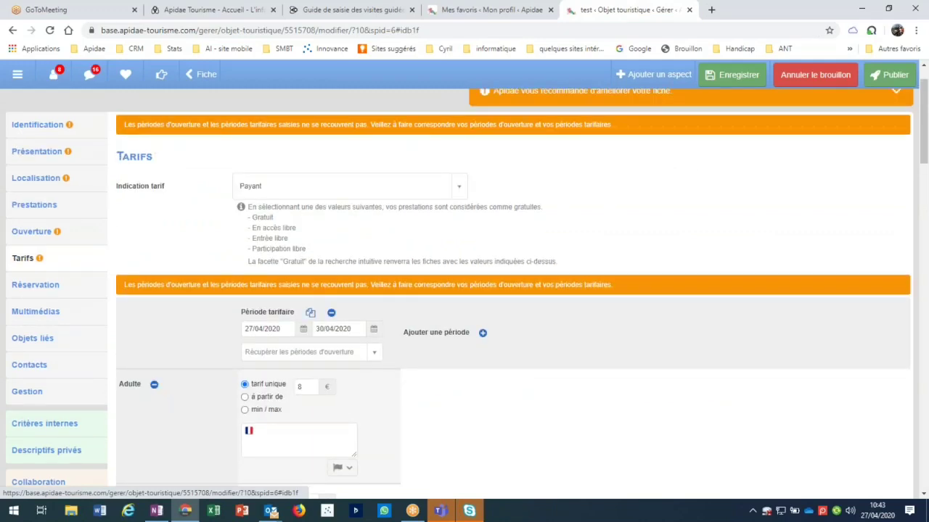
{"action": "scroll", "coordinate": [240, 318], "scroll_direction": "down", "scroll_amount": 12}
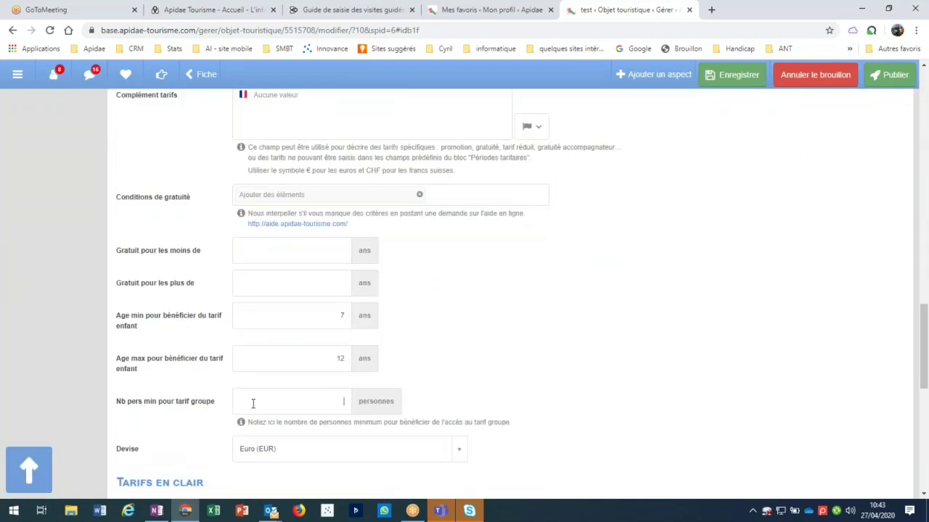
{"action": "left_click", "coordinate": [200, 407]}
{"action": "left_click", "coordinate": [285, 196]}
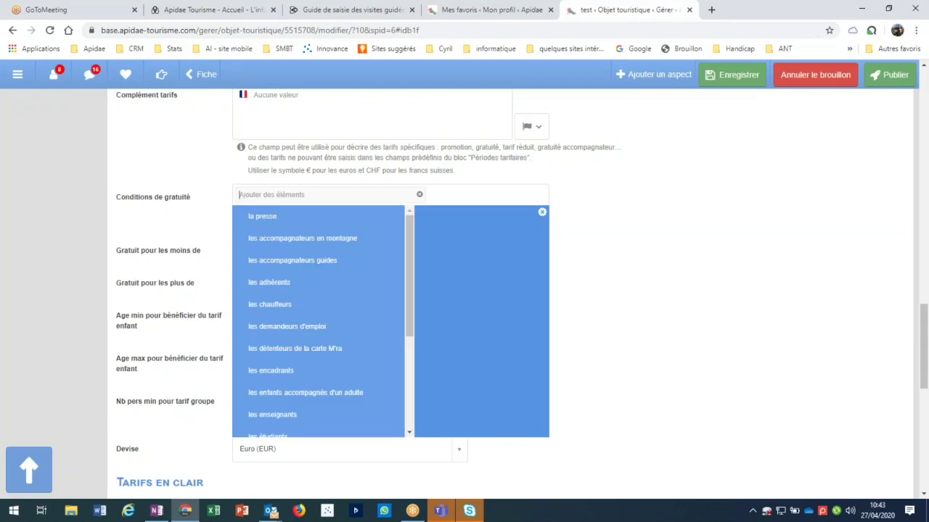
{"action": "scroll", "coordinate": [286, 203], "scroll_direction": "down", "scroll_amount": 2}
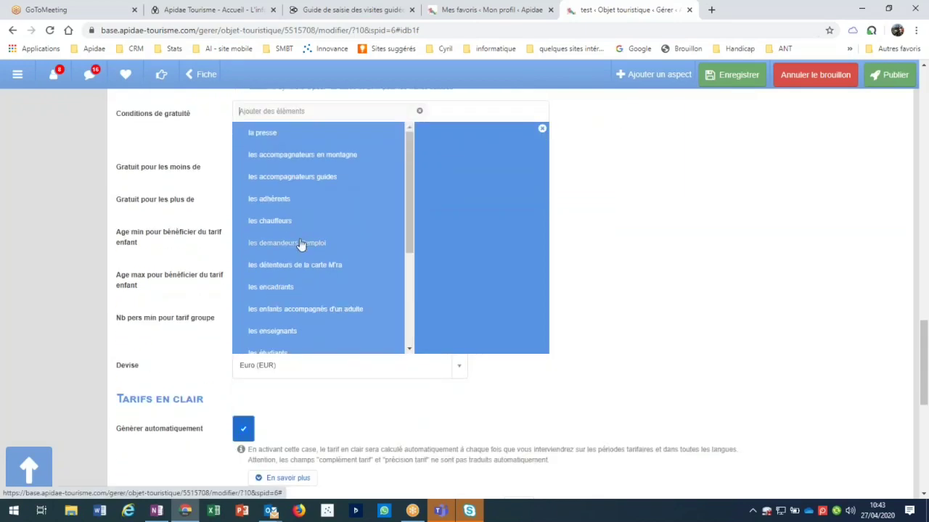
{"action": "scroll", "coordinate": [301, 245], "scroll_direction": "down", "scroll_amount": 5}
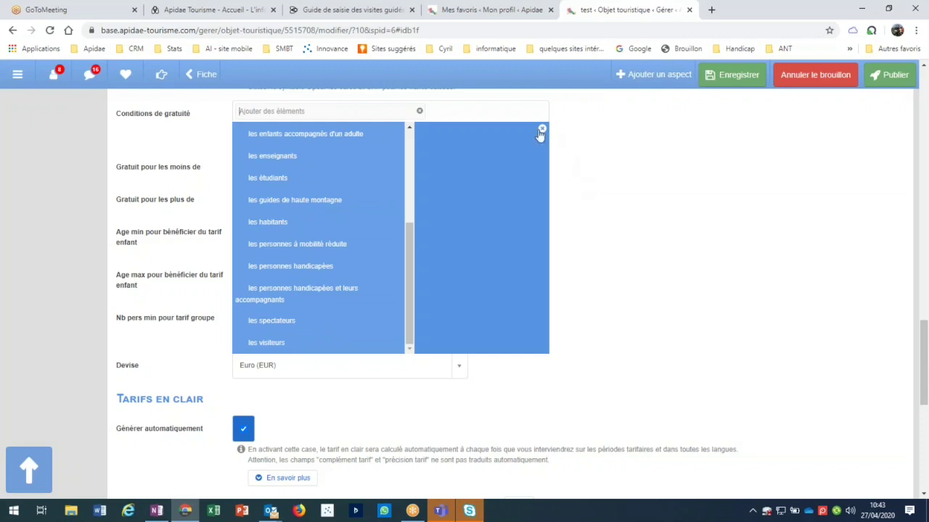
{"action": "left_click", "coordinate": [279, 267]}
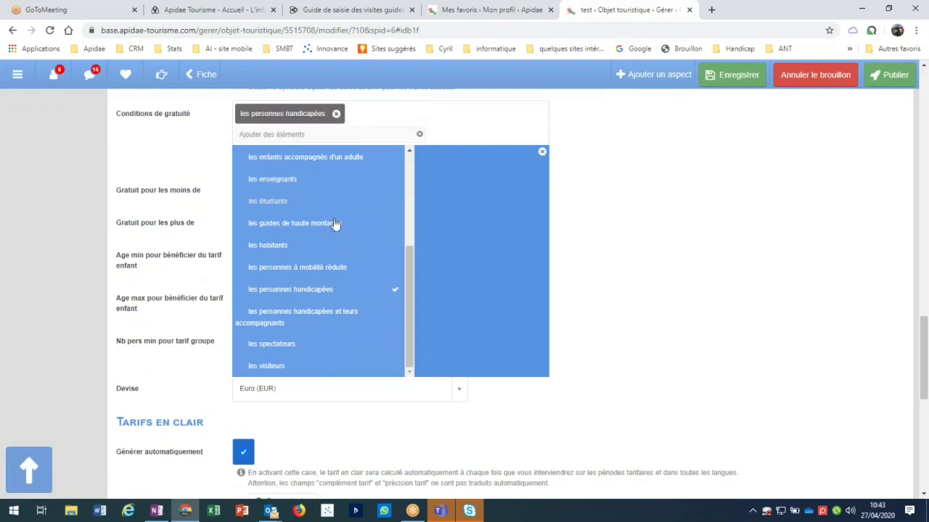
{"action": "left_click", "coordinate": [280, 186]}
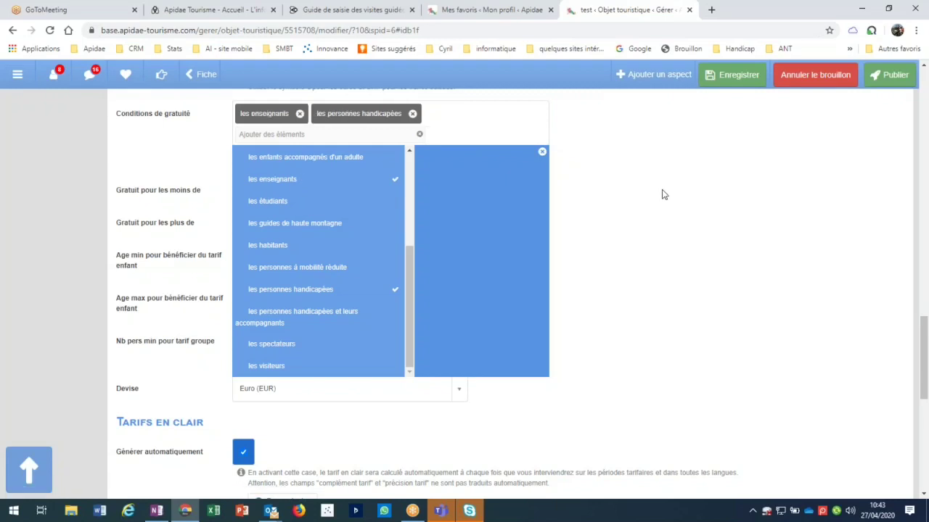
{"action": "left_click", "coordinate": [655, 264]}
Step: Display the Dutch version of the generated plain-text tariffs and examine its free-admission line
{"action": "scroll", "coordinate": [655, 264], "scroll_direction": "down", "scroll_amount": 3}
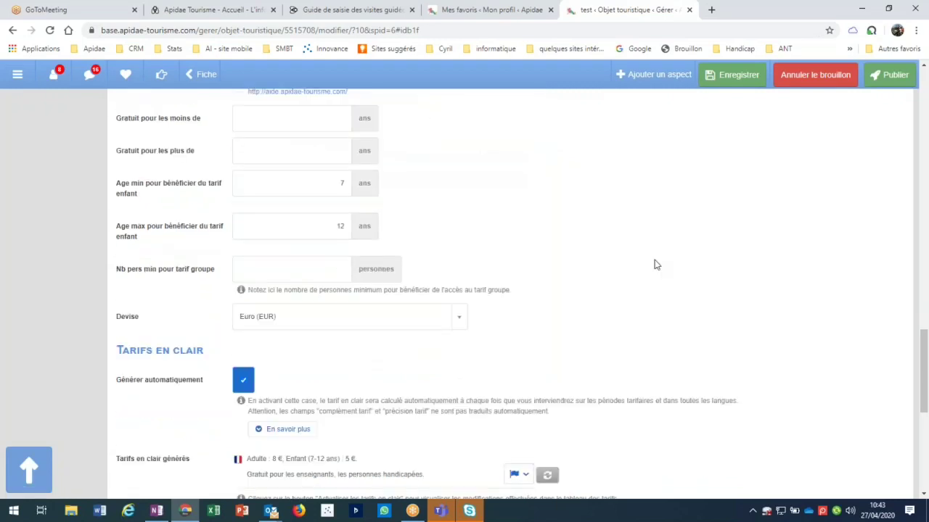
{"action": "left_click_drag", "start_coordinate": [247, 314], "coordinate": [528, 324]}
{"action": "left_click", "coordinate": [526, 319]}
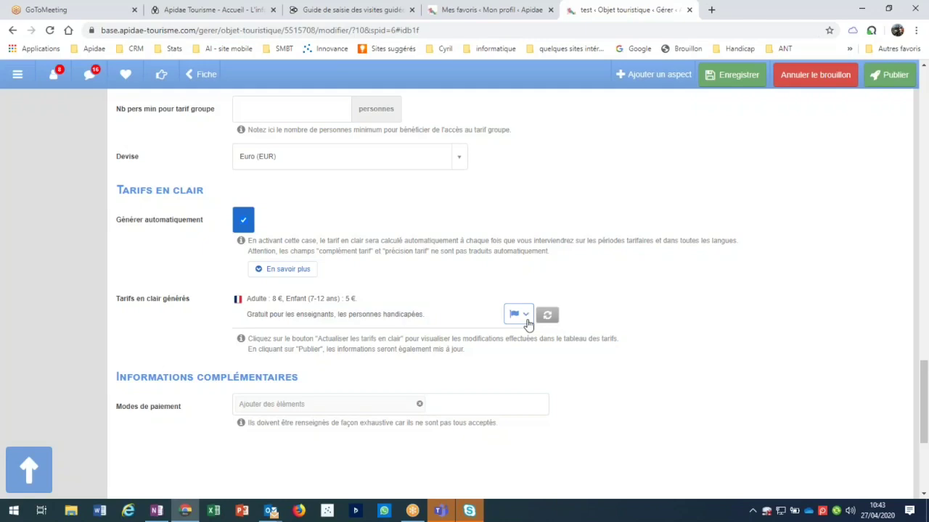
{"action": "left_click", "coordinate": [495, 430]}
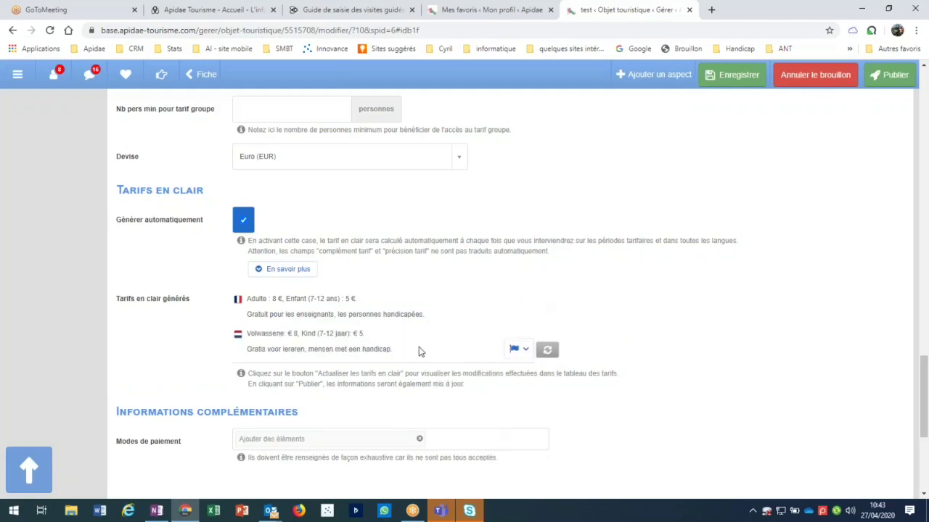
{"action": "left_click_drag", "start_coordinate": [417, 350], "coordinate": [245, 350]}
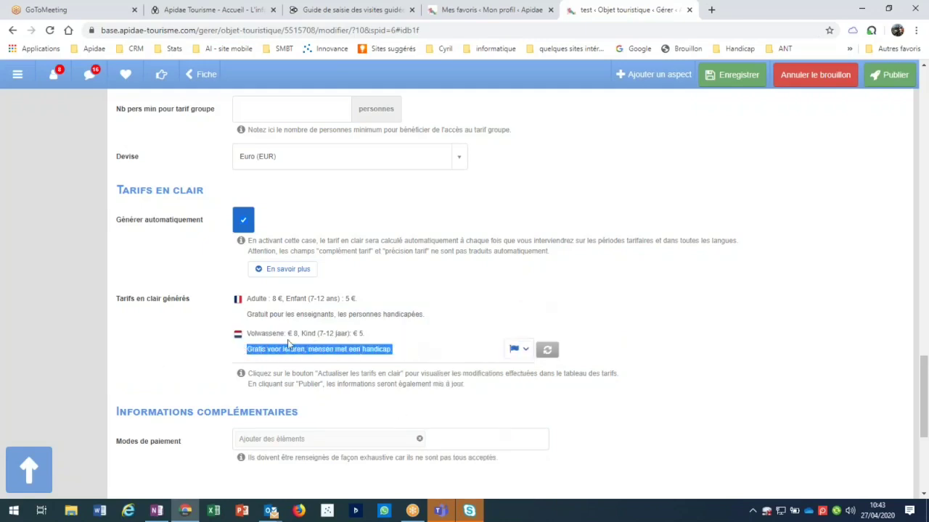
Step: Review the Complément tarifs, Conditions de gratuité, free-admission age and group-size fields, down to the generated tariffs
{"action": "scroll", "coordinate": [355, 311], "scroll_direction": "up", "scroll_amount": 1}
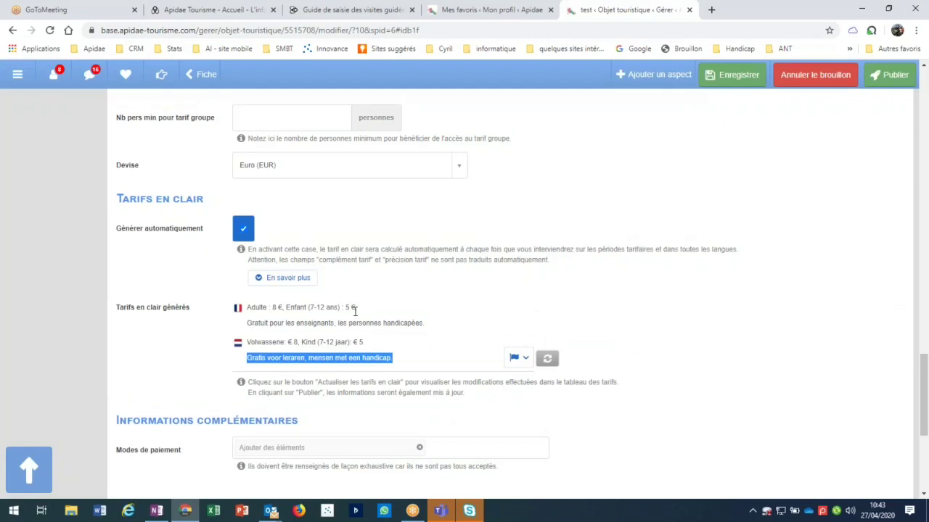
{"action": "scroll", "coordinate": [354, 312], "scroll_direction": "up", "scroll_amount": 5}
{"action": "scroll", "coordinate": [257, 183], "scroll_direction": "up", "scroll_amount": 1}
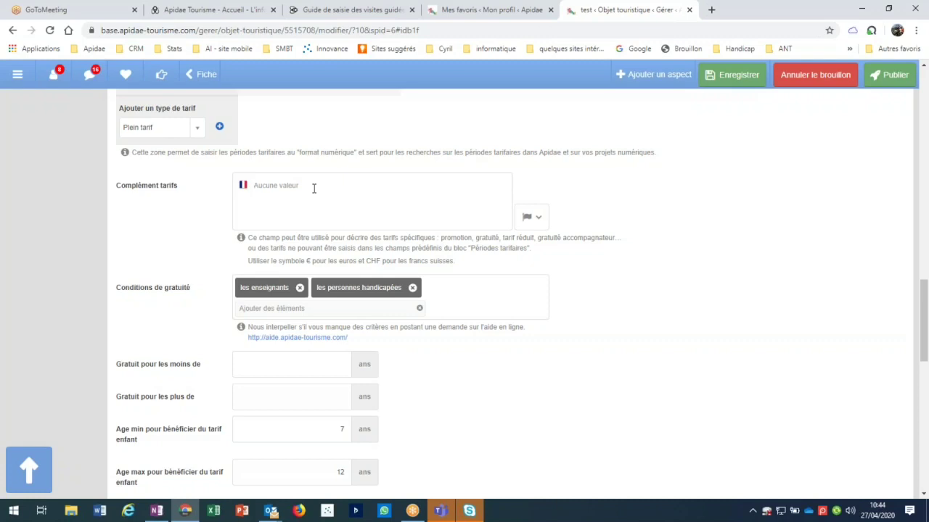
{"action": "scroll", "coordinate": [314, 189], "scroll_direction": "down", "scroll_amount": 1}
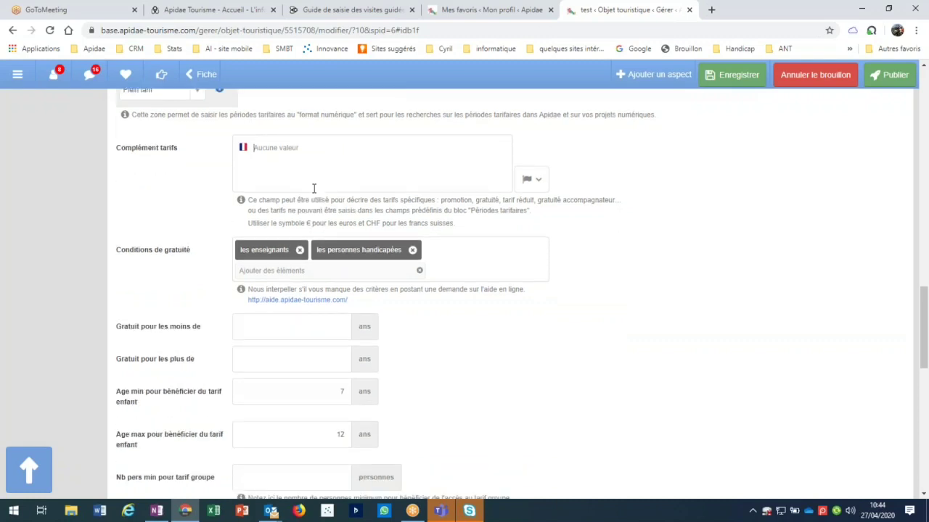
{"action": "left_click", "coordinate": [267, 251]}
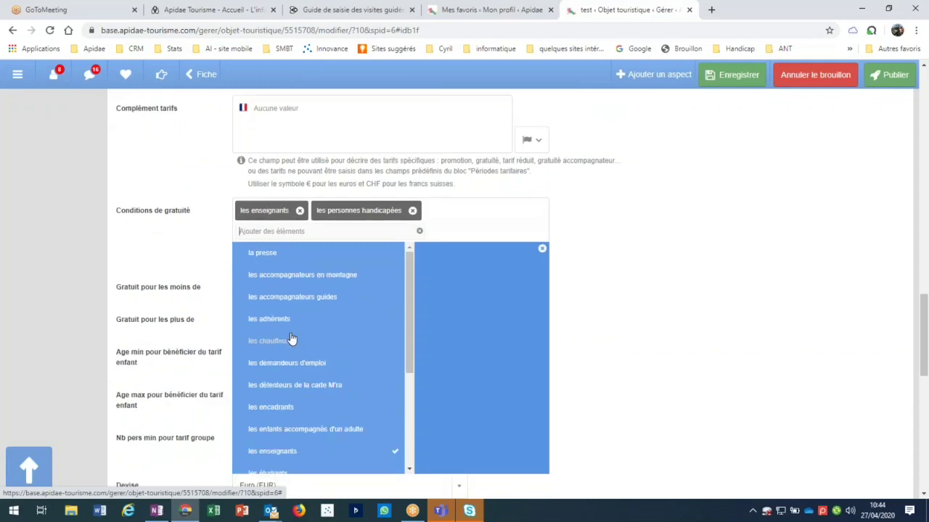
{"action": "scroll", "coordinate": [291, 339], "scroll_direction": "down", "scroll_amount": 2}
{"action": "key", "text": "Escape"}
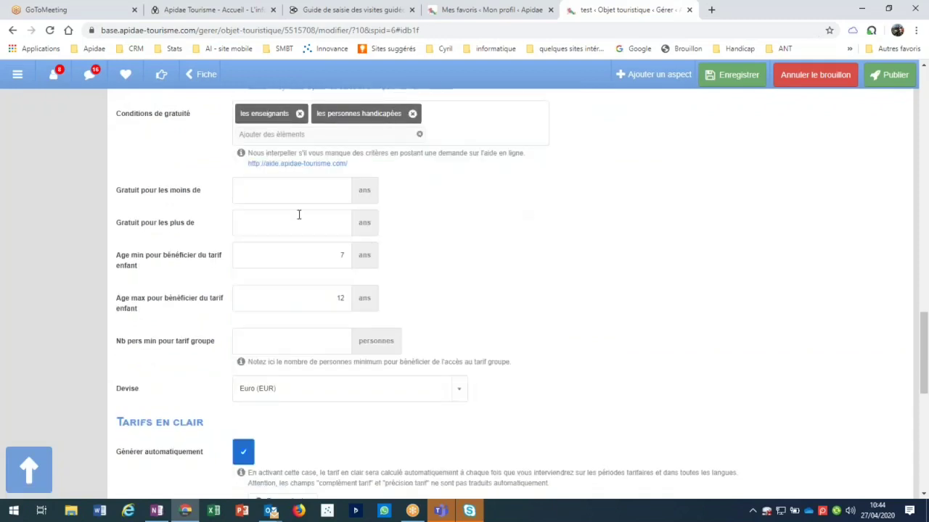
{"action": "left_click", "coordinate": [291, 191]}
{"action": "scroll", "coordinate": [314, 210], "scroll_direction": "down", "scroll_amount": 1}
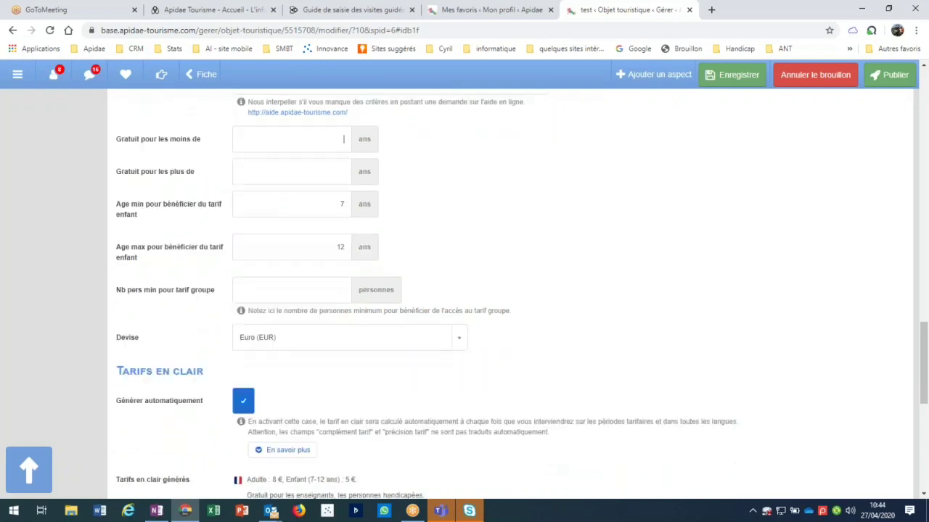
{"action": "scroll", "coordinate": [464, 291], "scroll_direction": "down", "scroll_amount": 3}
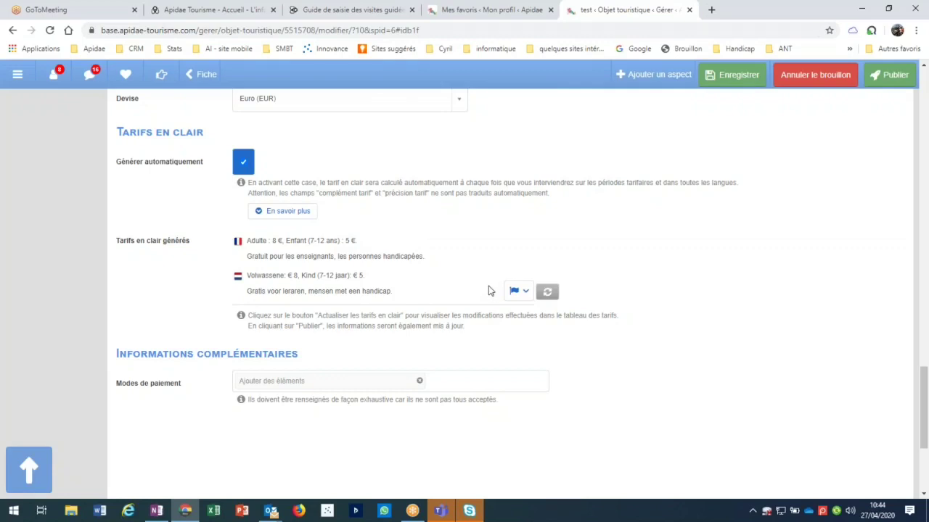
Step: Review the Complément tarifs field and look through the available options for Conditions de gratuité without adding any
{"action": "scroll", "coordinate": [488, 291], "scroll_direction": "up", "scroll_amount": 1}
{"action": "scroll", "coordinate": [488, 291], "scroll_direction": "up", "scroll_amount": 6}
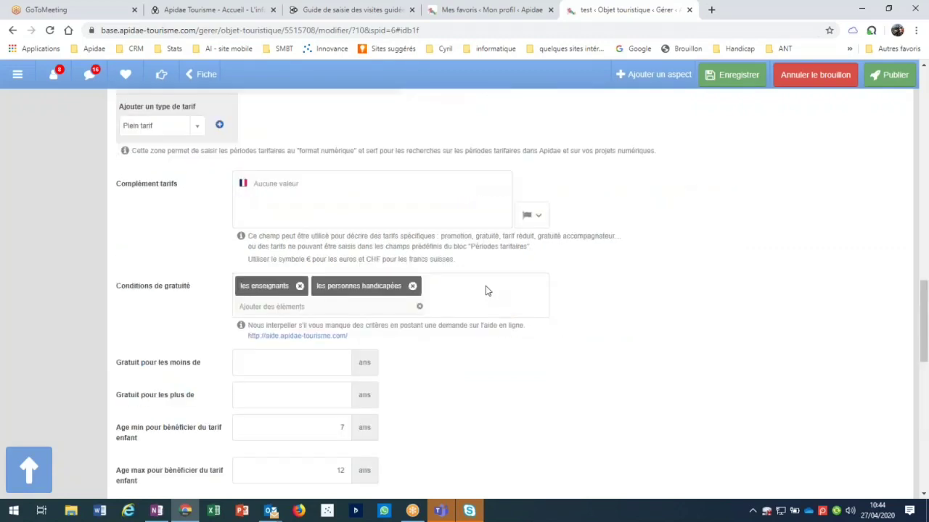
{"action": "left_click", "coordinate": [341, 193]}
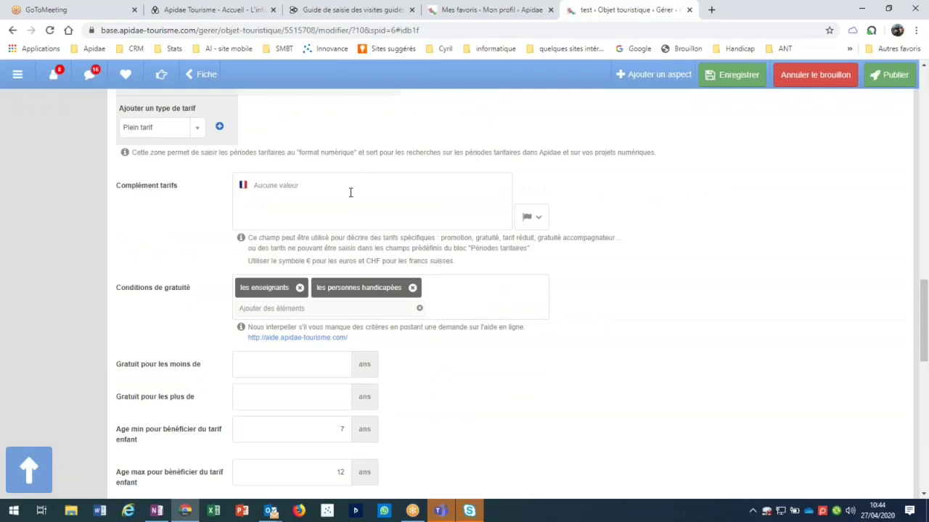
{"action": "left_click", "coordinate": [292, 308]}
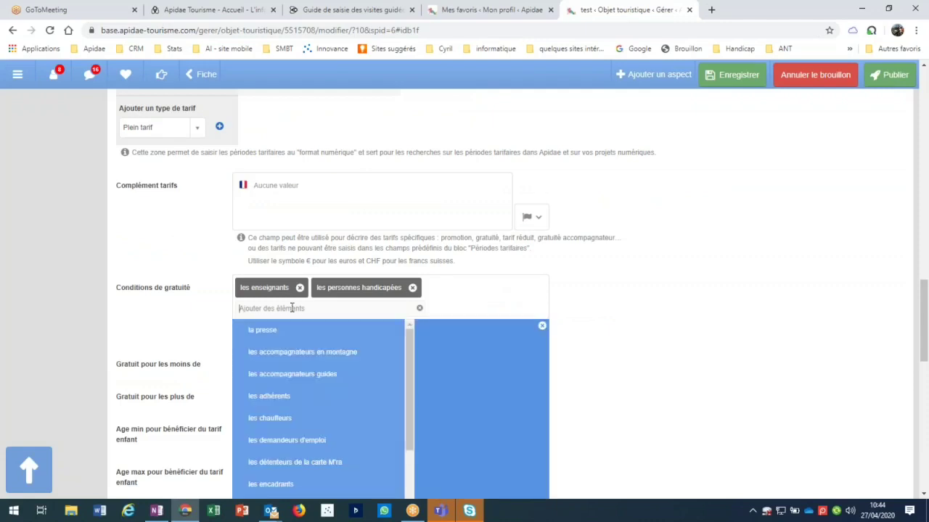
{"action": "scroll", "coordinate": [323, 290], "scroll_direction": "down", "scroll_amount": 8}
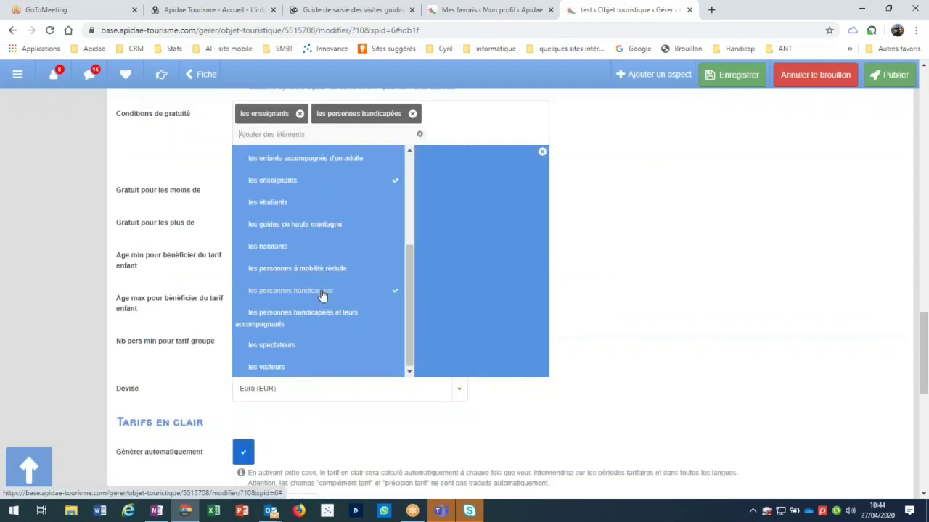
{"action": "left_click", "coordinate": [542, 154]}
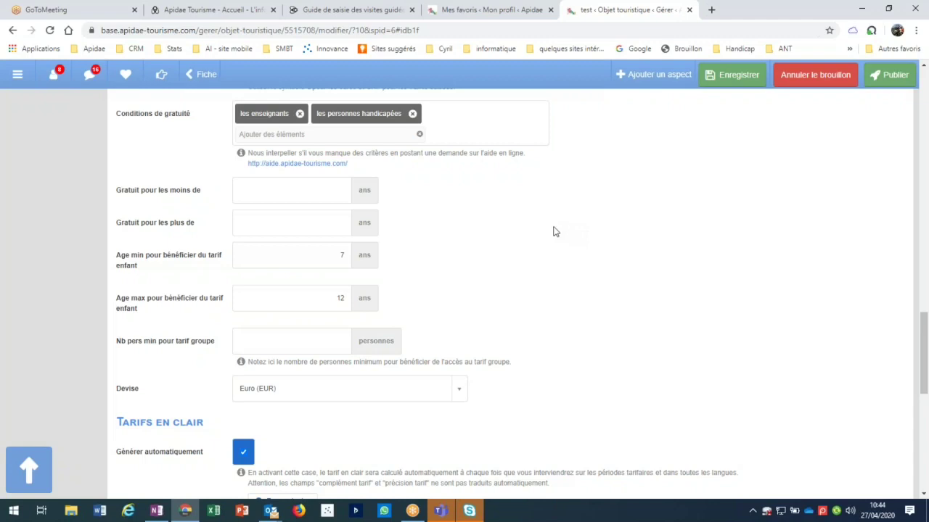
Step: Check the Tarifs advice in the guided-tours entry guide, then return to the test record's Tarifs section
{"action": "left_click", "coordinate": [348, 9]}
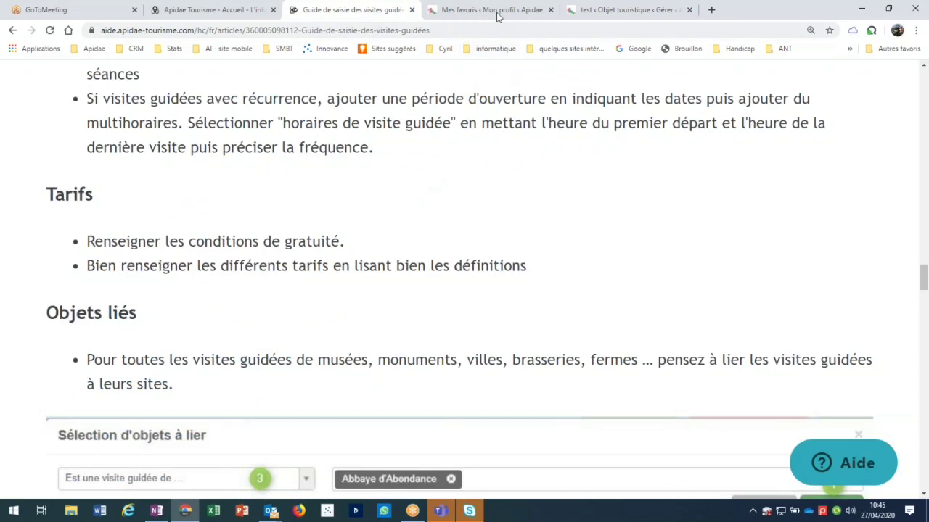
{"action": "left_click", "coordinate": [586, 20]}
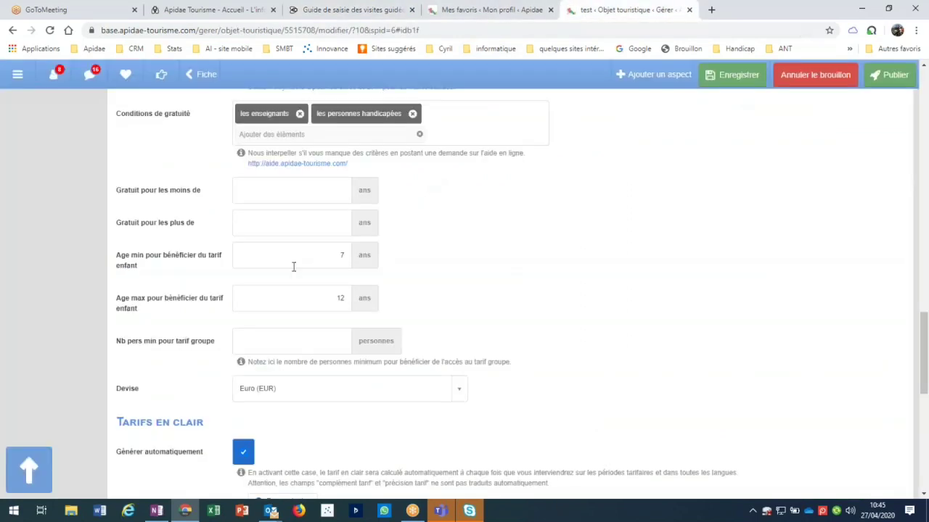
{"action": "scroll", "coordinate": [294, 267], "scroll_direction": "up", "scroll_amount": 1}
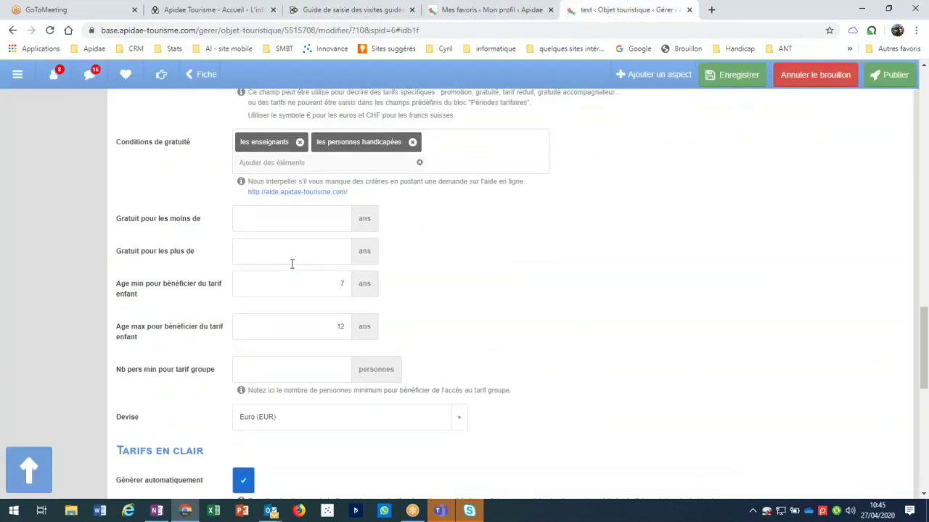
{"action": "scroll", "coordinate": [292, 265], "scroll_direction": "down", "scroll_amount": 10}
{"action": "scroll", "coordinate": [148, 255], "scroll_direction": "up", "scroll_amount": 5}
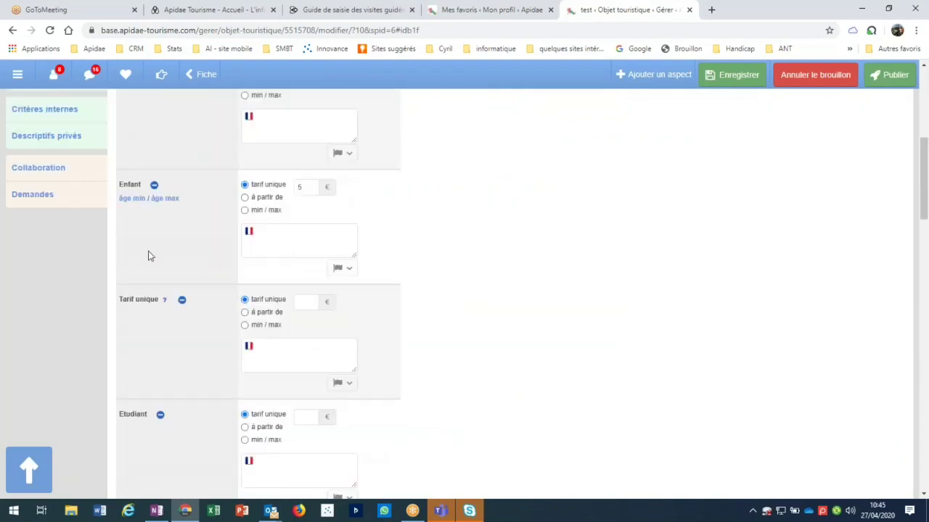
{"action": "scroll", "coordinate": [109, 232], "scroll_direction": "up", "scroll_amount": 3}
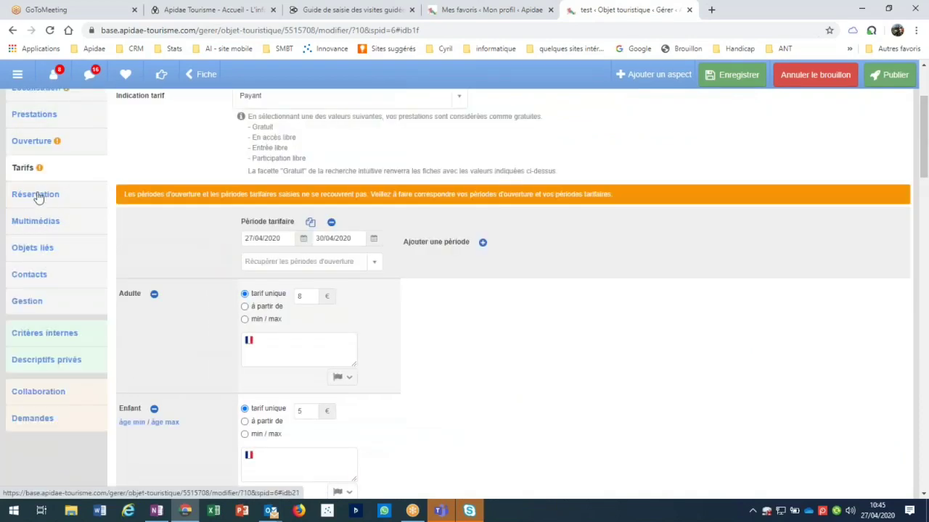
Step: Open the Réservation section and examine the booking URL guidance and the example content for Complément réservation
{"action": "left_click", "coordinate": [36, 195]}
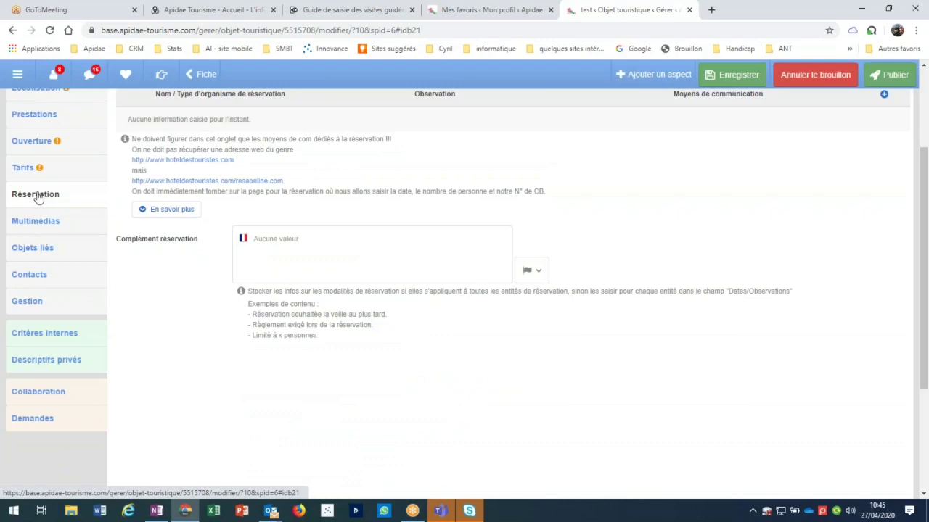
{"action": "scroll", "coordinate": [38, 198], "scroll_direction": "up", "scroll_amount": 1}
{"action": "scroll", "coordinate": [39, 197], "scroll_direction": "up", "scroll_amount": 2}
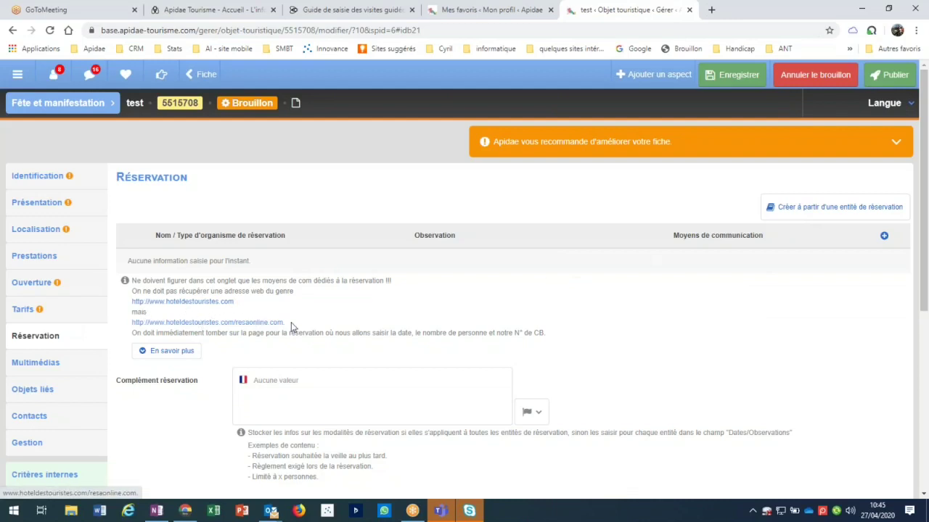
{"action": "left_click_drag", "start_coordinate": [290, 323], "coordinate": [132, 322]}
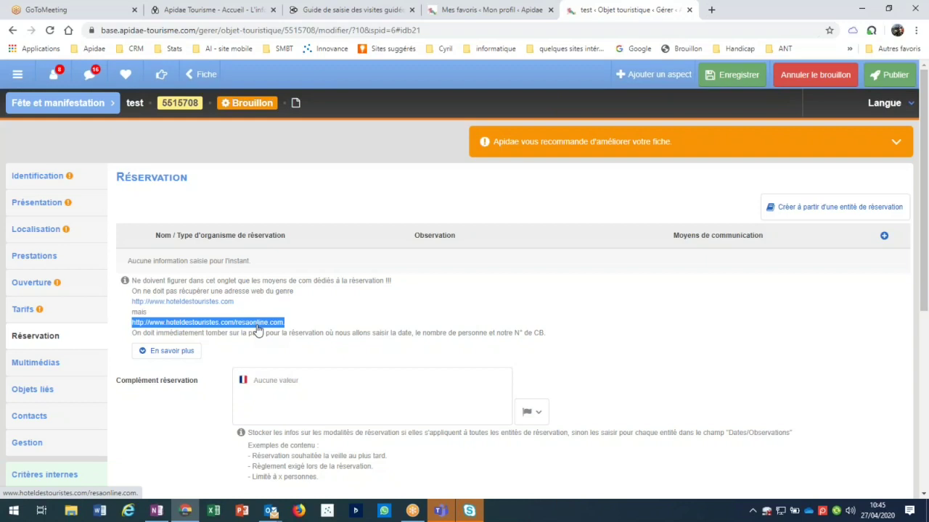
{"action": "scroll", "coordinate": [257, 329], "scroll_direction": "down", "scroll_amount": 1}
{"action": "scroll", "coordinate": [258, 329], "scroll_direction": "down", "scroll_amount": 3}
{"action": "left_click_drag", "start_coordinate": [387, 339], "coordinate": [270, 352]}
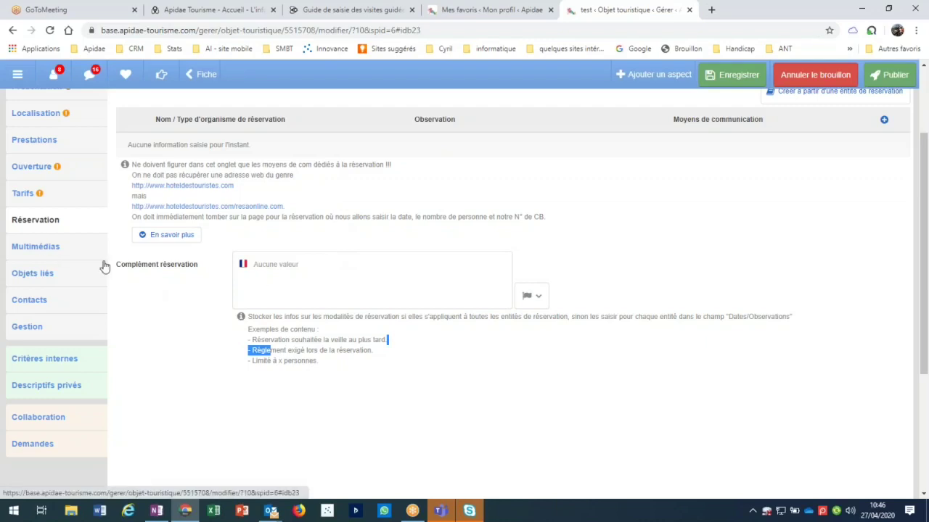
Step: Examine the illustration and multimedia guidance in the Multimédias section, then open the Objets liés section
{"action": "left_click", "coordinate": [104, 264]}
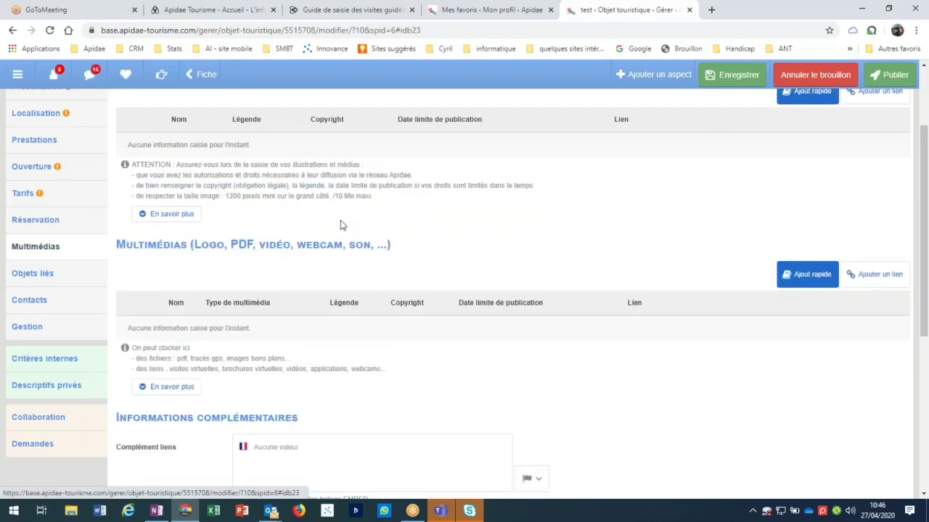
{"action": "scroll", "coordinate": [342, 224], "scroll_direction": "up", "scroll_amount": 1}
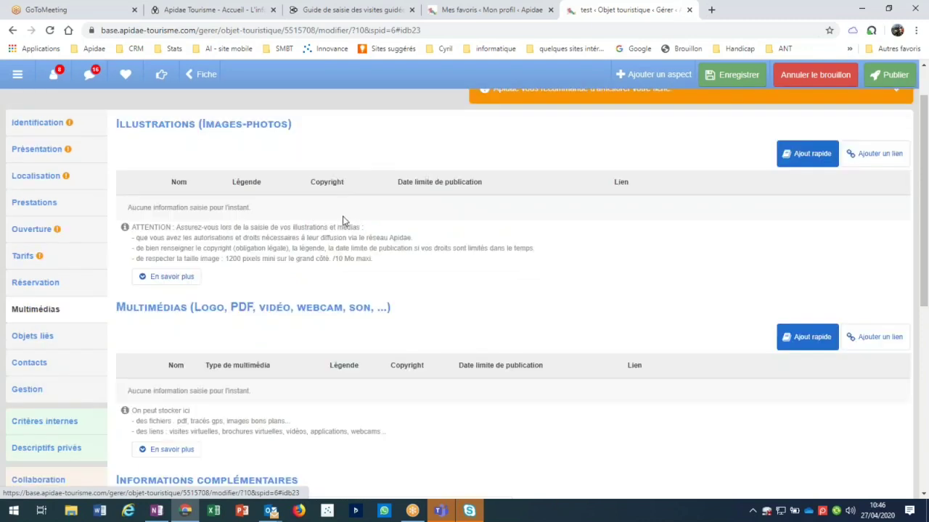
{"action": "scroll", "coordinate": [343, 218], "scroll_direction": "down", "scroll_amount": 1}
{"action": "left_click", "coordinate": [33, 273]}
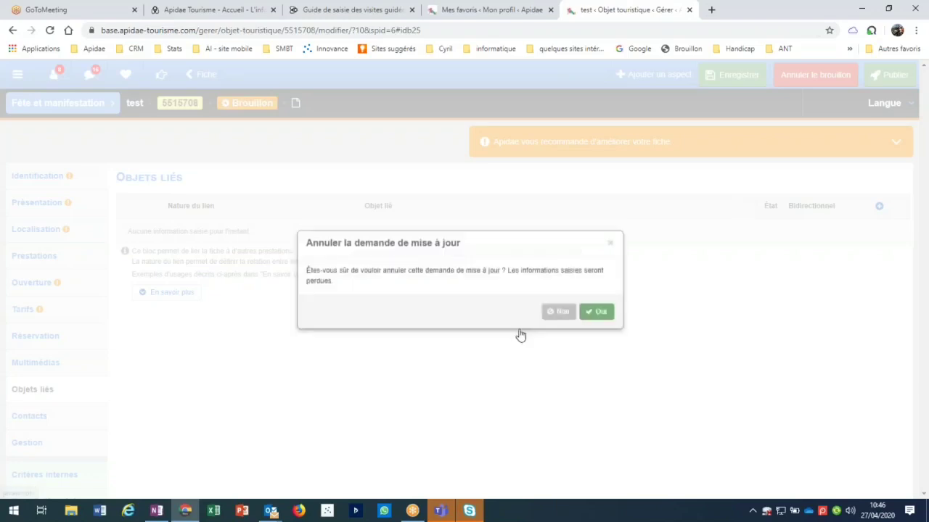
Step: Confirm cancelling the test record's draft update request and open a new advanced search
{"action": "left_click", "coordinate": [597, 313]}
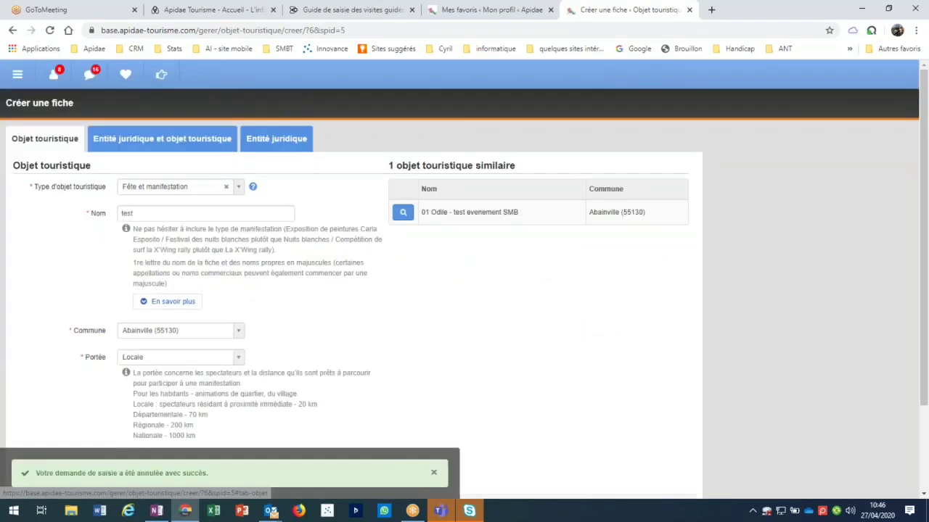
{"action": "left_click", "coordinate": [18, 74]}
{"action": "left_click", "coordinate": [22, 100]}
{"action": "left_click", "coordinate": [81, 127]}
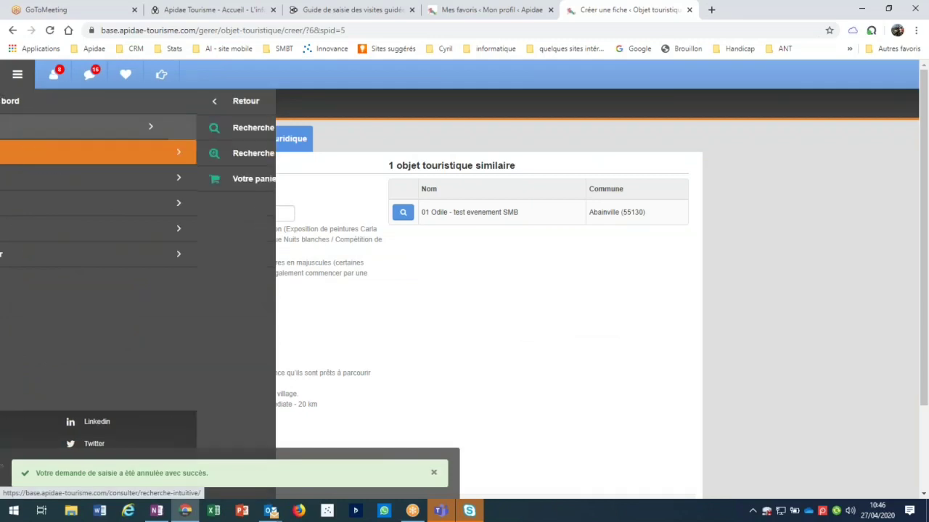
{"action": "left_click", "coordinate": [97, 159]}
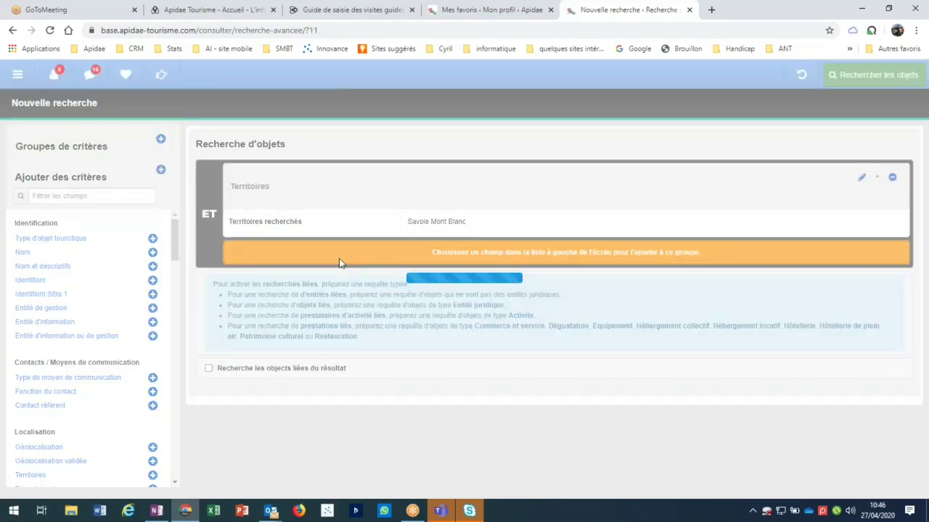
Step: Add the criterion Visite guidée et/ou commentée (FeteEtManifestationCategorie) to the advanced search
{"action": "left_click", "coordinate": [339, 263]}
{"action": "type", "text": "visite guidée"}
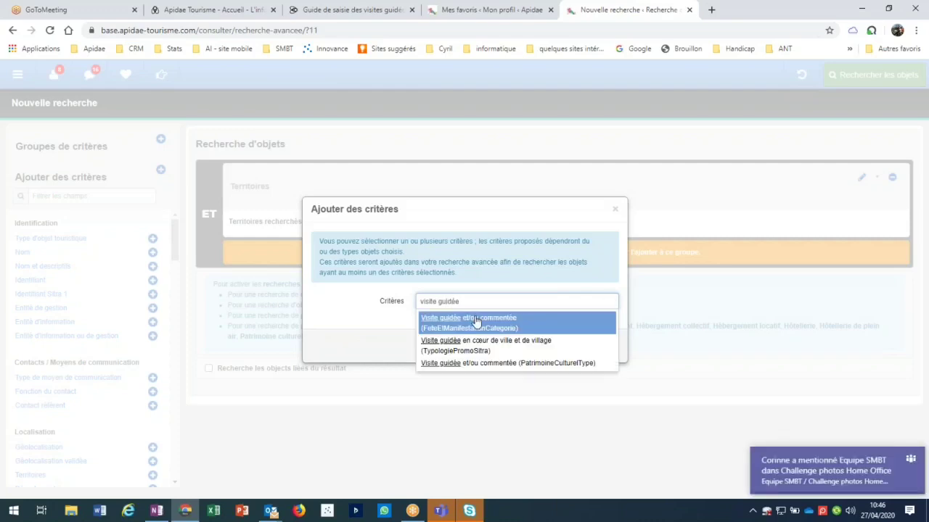
{"action": "left_click", "coordinate": [476, 321]}
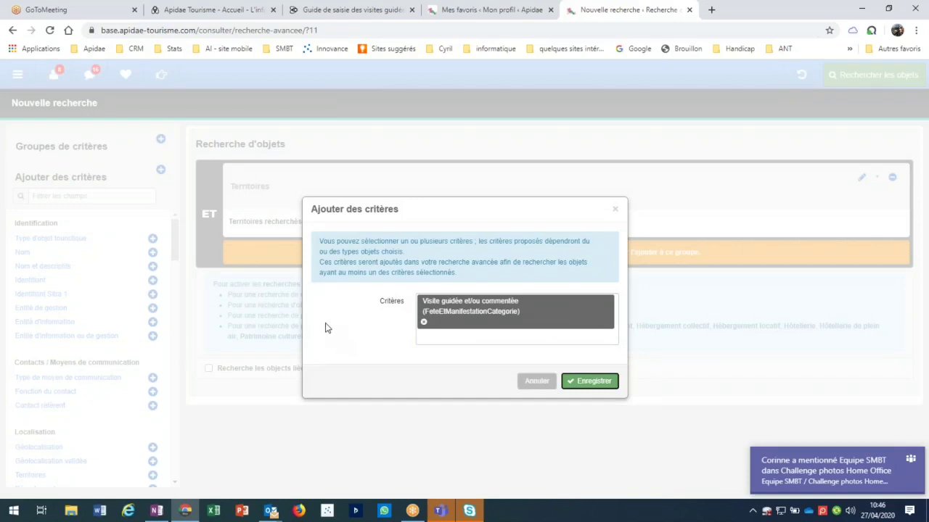
{"action": "key", "text": "Return"}
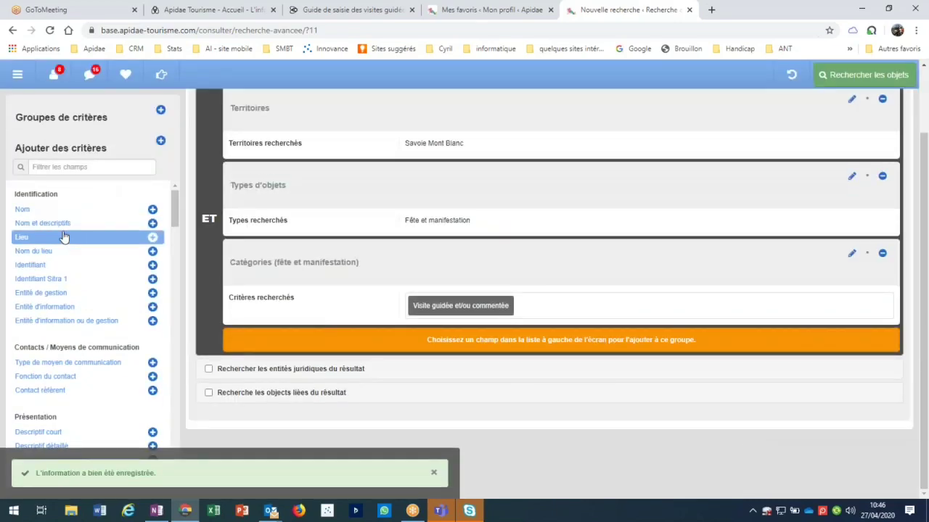
Step: Add a Nom text criterion with the keyword musée to the search and validate it
{"action": "left_click", "coordinate": [79, 212]}
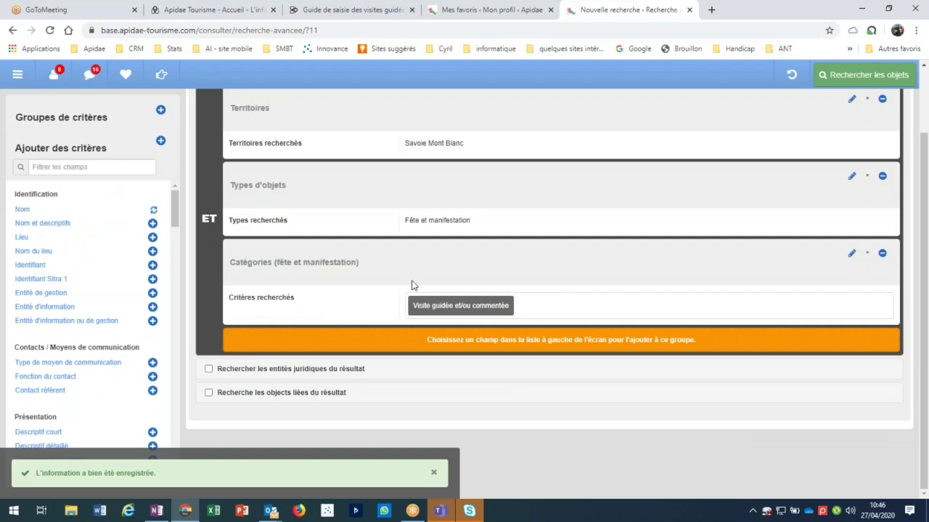
{"action": "left_click", "coordinate": [454, 274]}
{"action": "type", "text": "musée"}
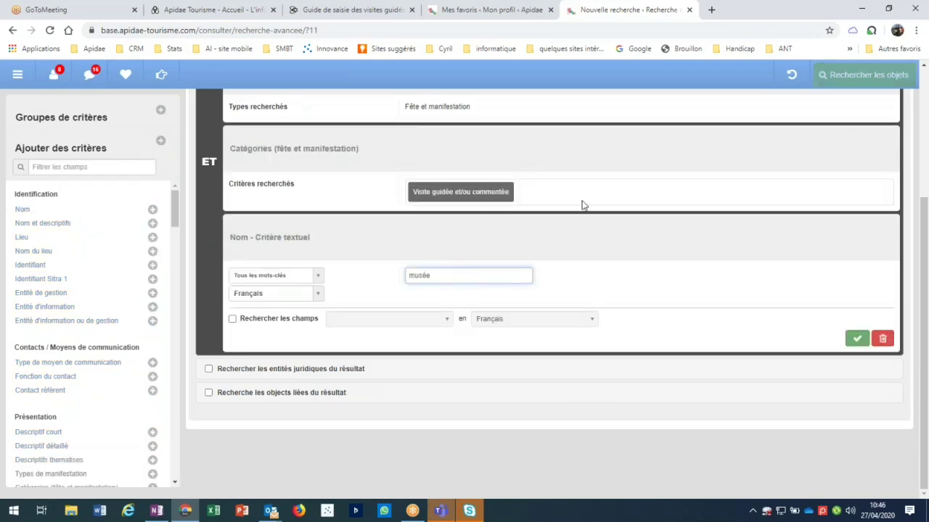
{"action": "left_click", "coordinate": [857, 338]}
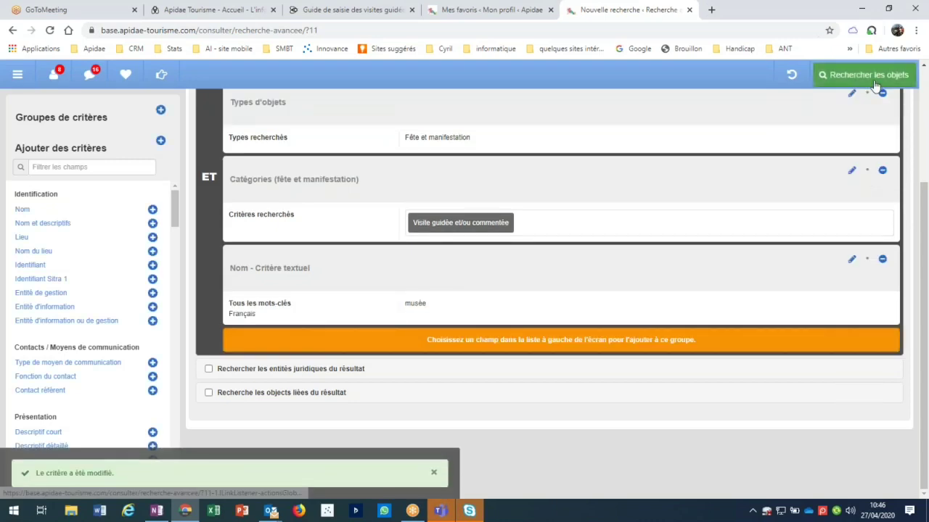
Step: Run the object search and open the Visite du musée Opinel record in the Gérer module at its Objets liés section
{"action": "left_click", "coordinate": [871, 77]}
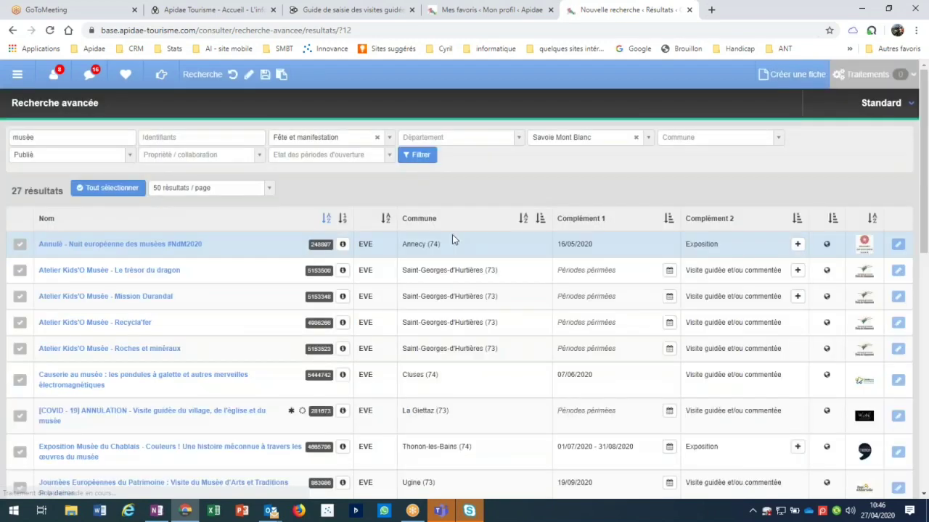
{"action": "scroll", "coordinate": [356, 307], "scroll_direction": "down", "scroll_amount": 6}
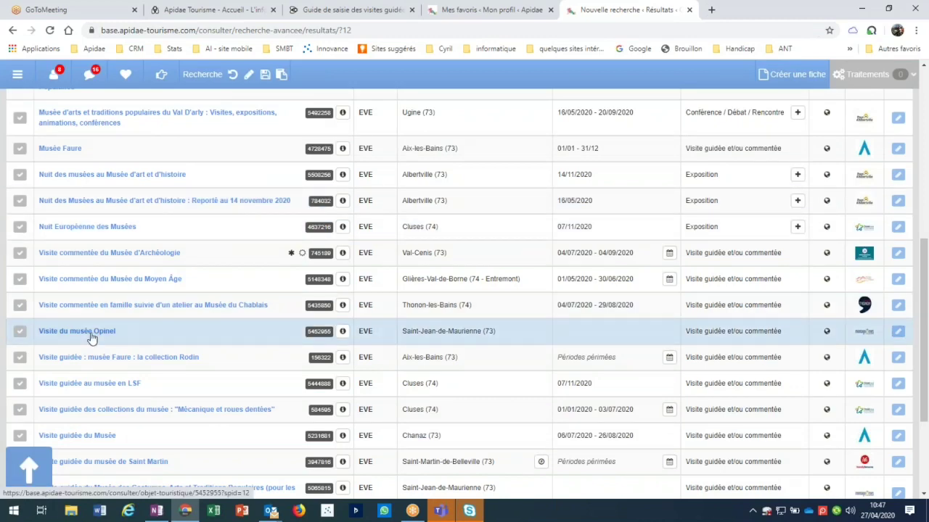
{"action": "left_click", "coordinate": [92, 335]}
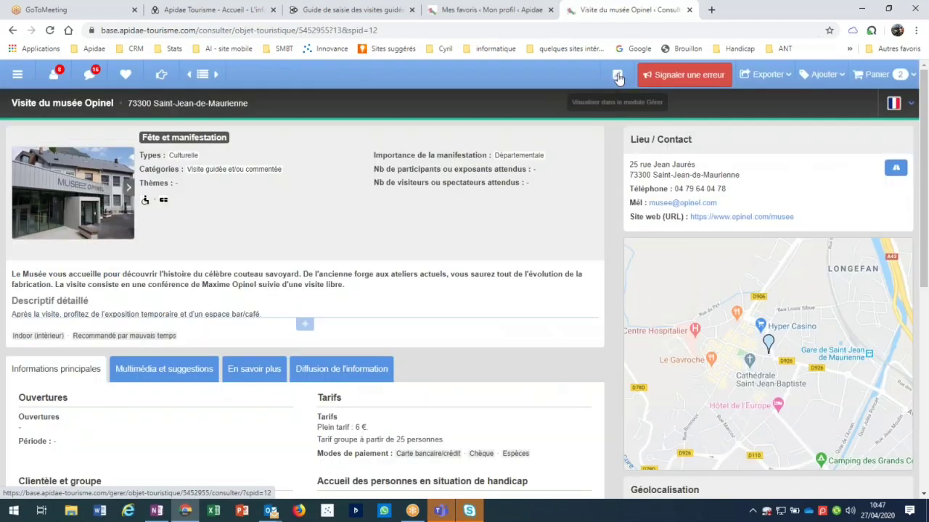
{"action": "left_click", "coordinate": [617, 76]}
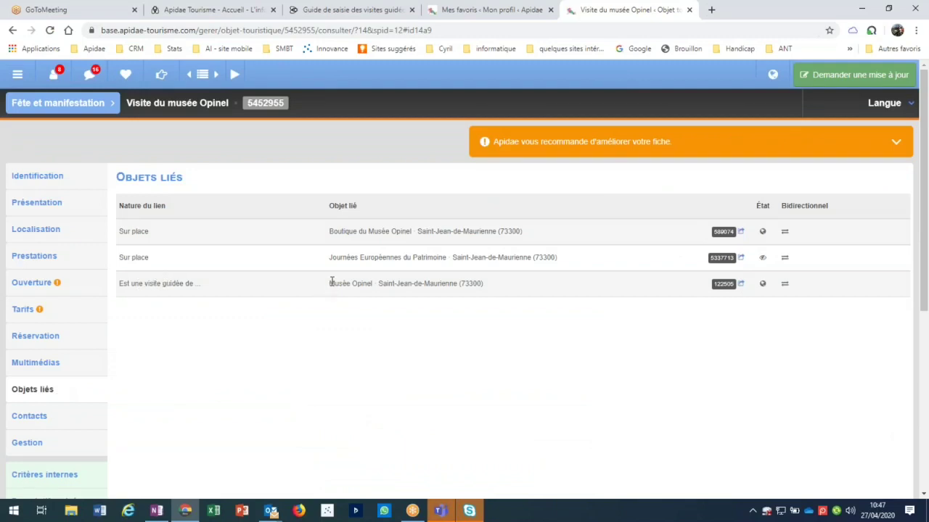
Step: Examine the "Est une visite guidée de ..." link to Musée Opinel, viewing the linked museum's record and returning to the visit's Objets liés
{"action": "left_click_drag", "start_coordinate": [330, 283], "coordinate": [484, 284]}
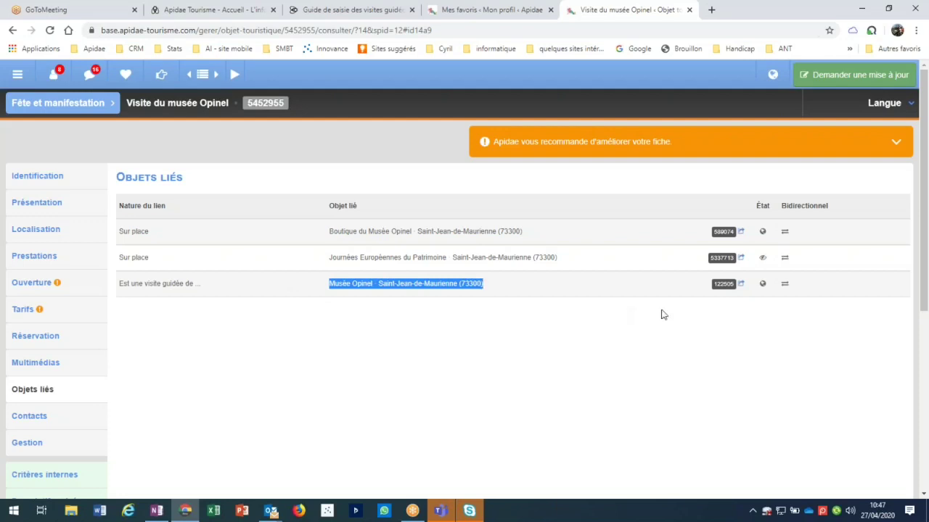
{"action": "left_click", "coordinate": [740, 285]}
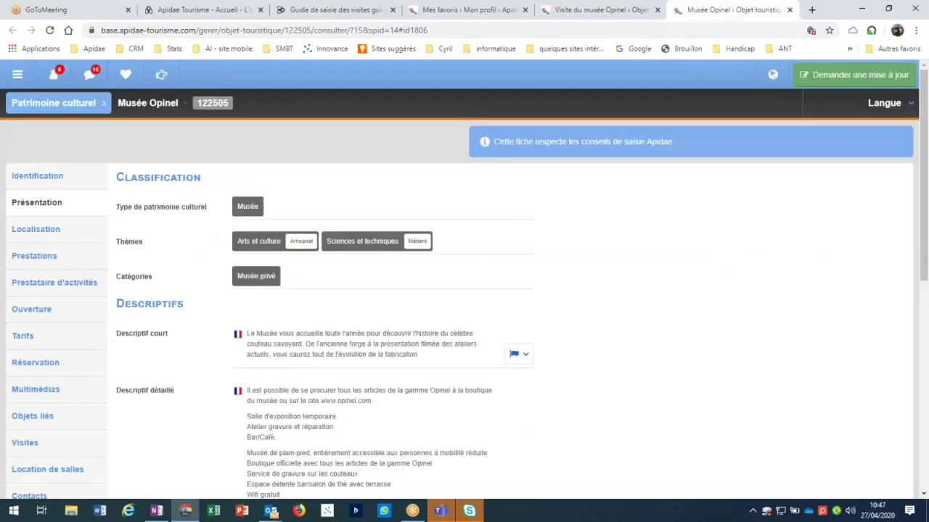
{"action": "left_click", "coordinate": [604, 10]}
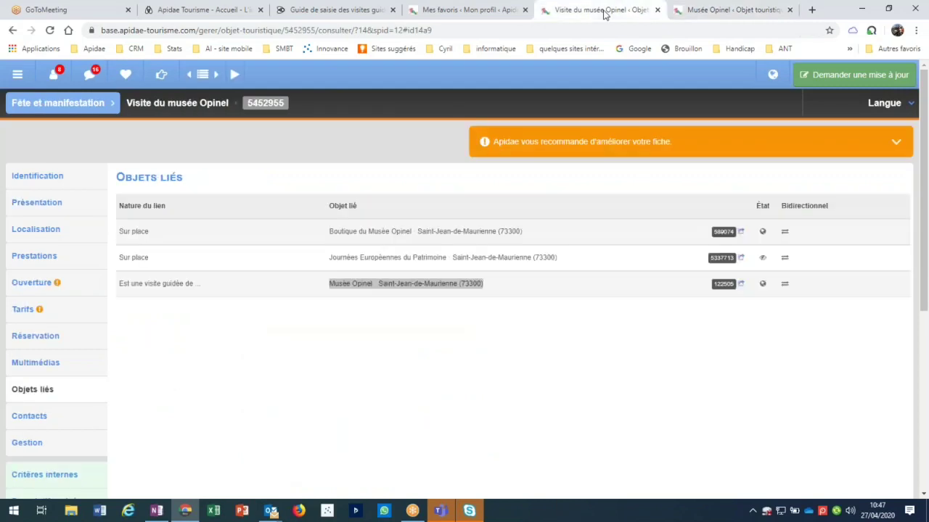
{"action": "triple_click", "coordinate": [379, 294]}
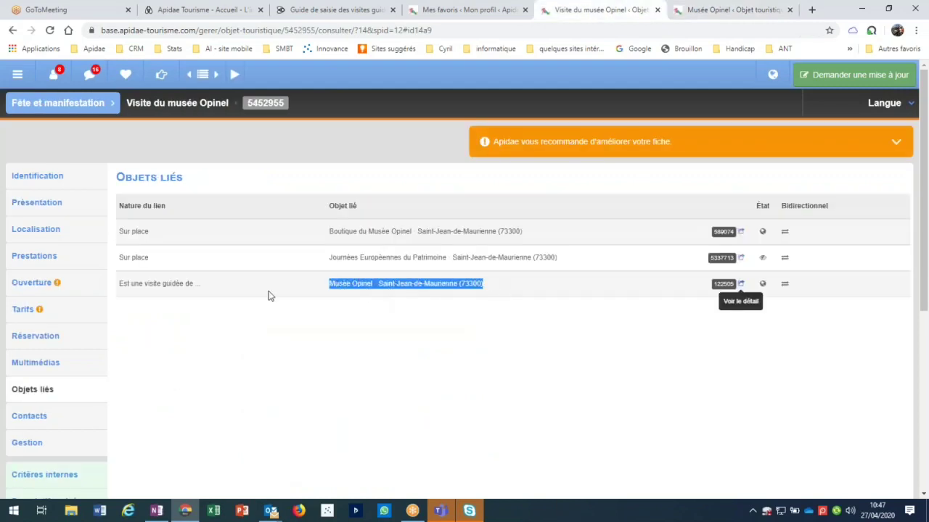
{"action": "left_click_drag", "start_coordinate": [205, 285], "coordinate": [130, 278]}
{"action": "left_click", "coordinate": [150, 286]}
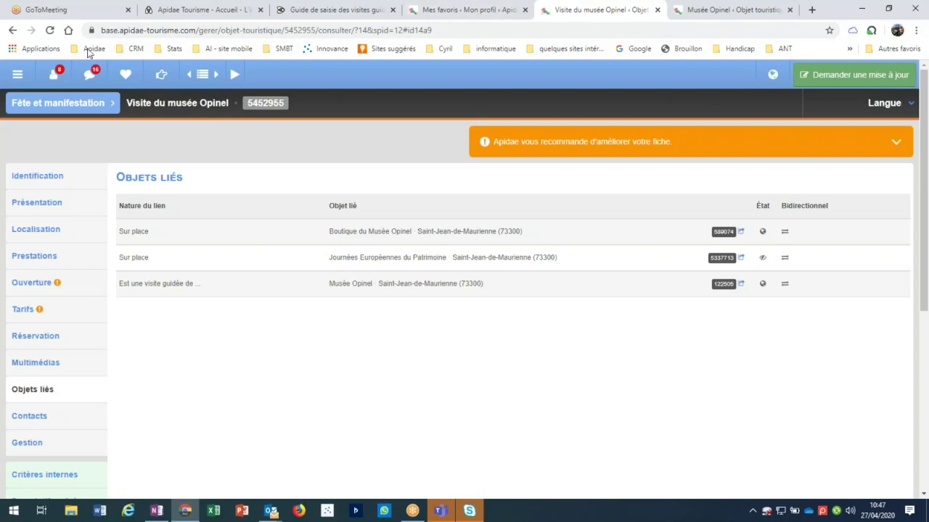
Step: Return to the musée search results and open the Visite guidée du musée de Saint Martin record
{"action": "left_click", "coordinate": [202, 74]}
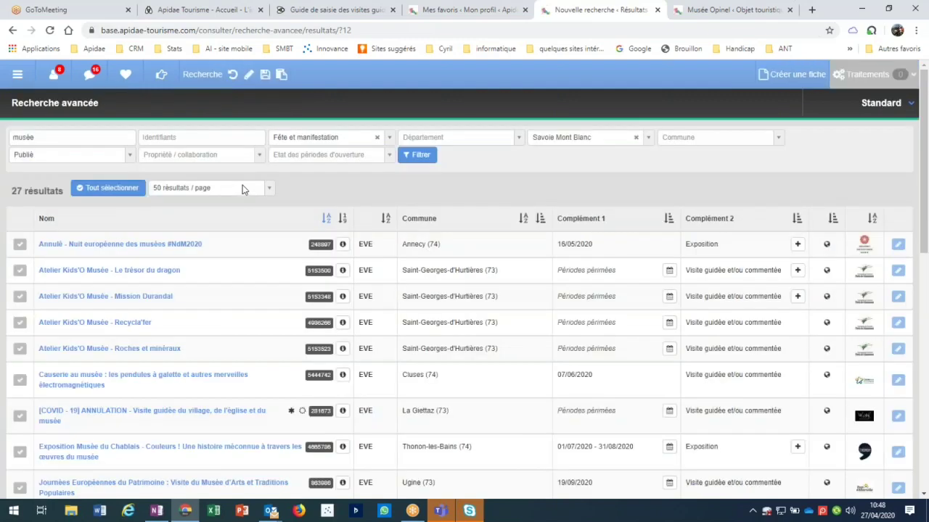
{"action": "scroll", "coordinate": [190, 348], "scroll_direction": "down", "scroll_amount": 8}
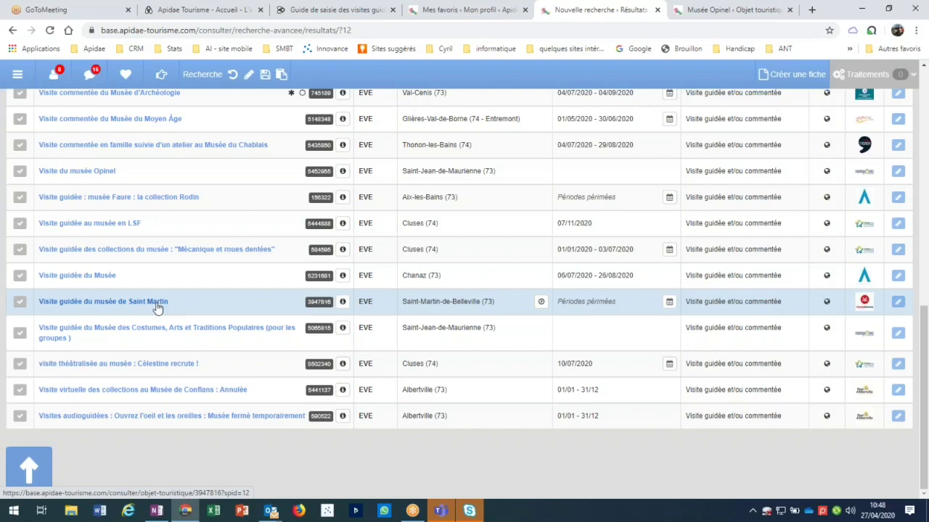
{"action": "left_click", "coordinate": [158, 308]}
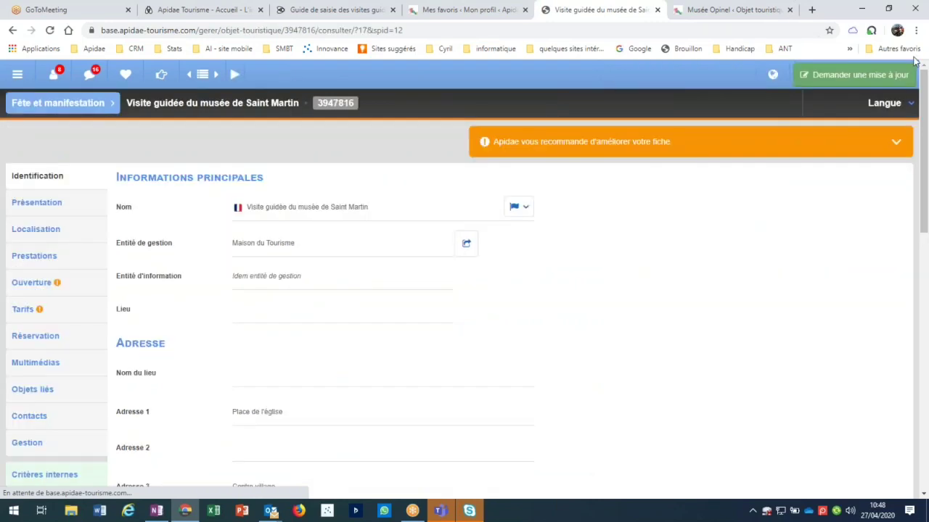
Step: Create an update request titled "Ajout objet lié" for the record and open the draft's Objets liés section
{"action": "left_click", "coordinate": [856, 74]}
{"action": "left_click", "coordinate": [344, 167]}
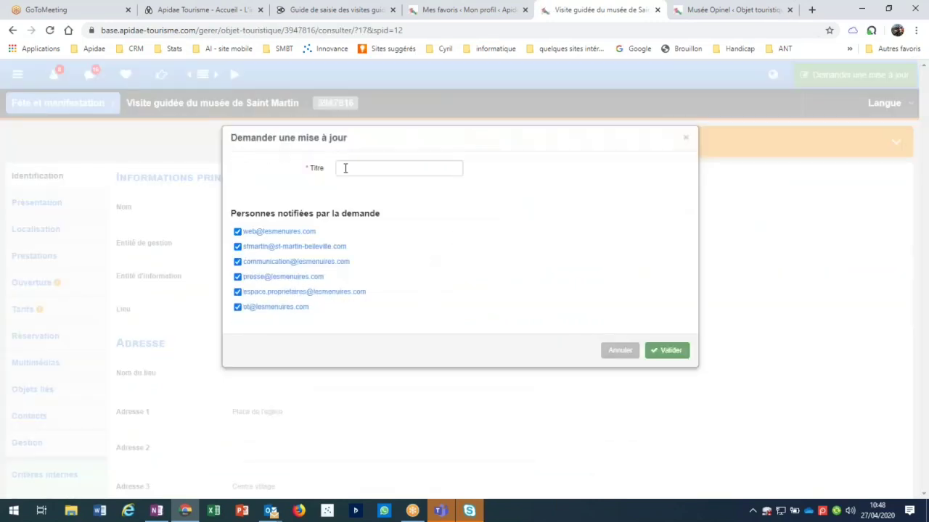
{"action": "type", "text": "Ajou"}
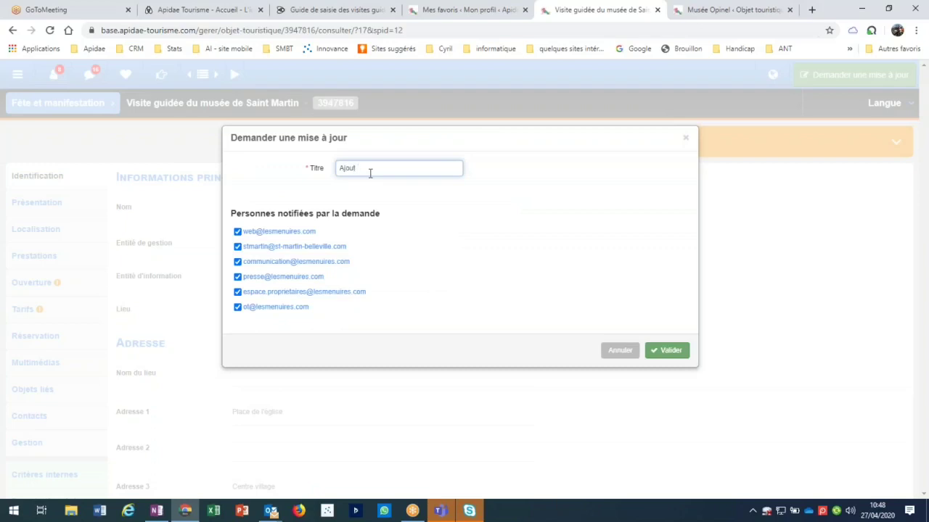
{"action": "type", "text": "t objet lié"}
{"action": "left_click", "coordinate": [669, 353]}
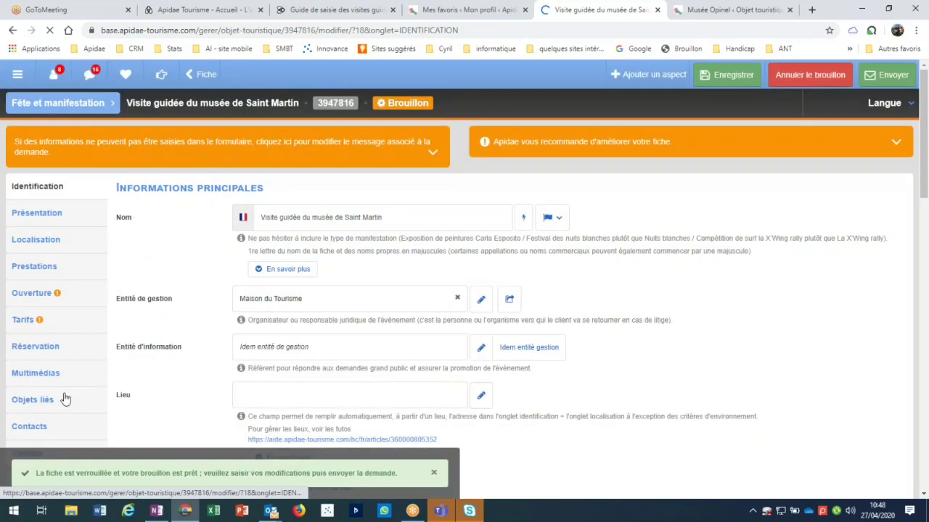
{"action": "left_click", "coordinate": [65, 399]}
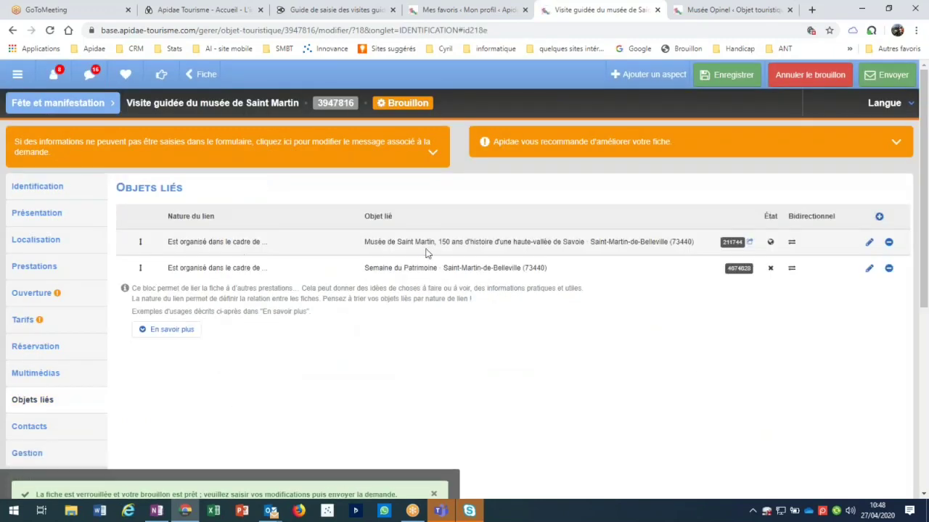
Step: Try to find the museum among the objects to link, filtering on musée and Saint-Martin-de-Belleville (73440) with Mes objets off
{"action": "left_click", "coordinate": [879, 218]}
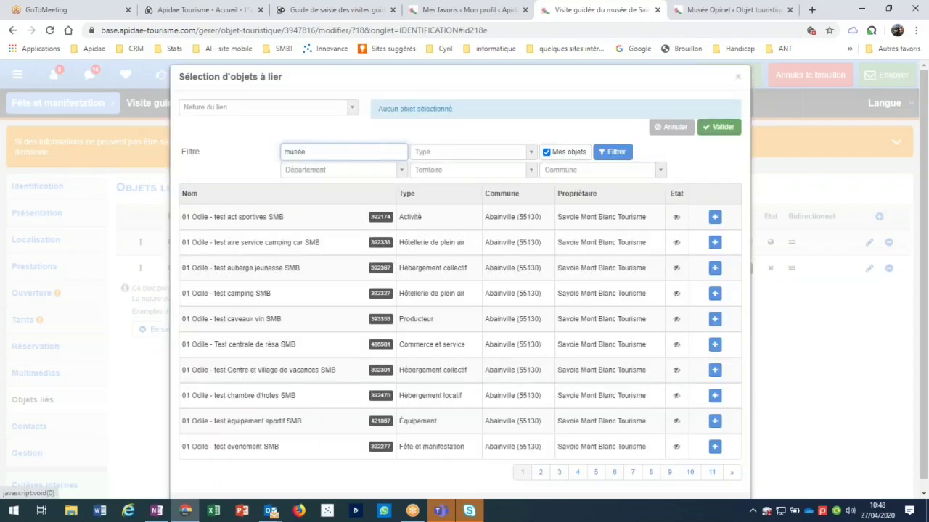
{"action": "left_click", "coordinate": [600, 169]}
{"action": "type", "text": "saint martin"}
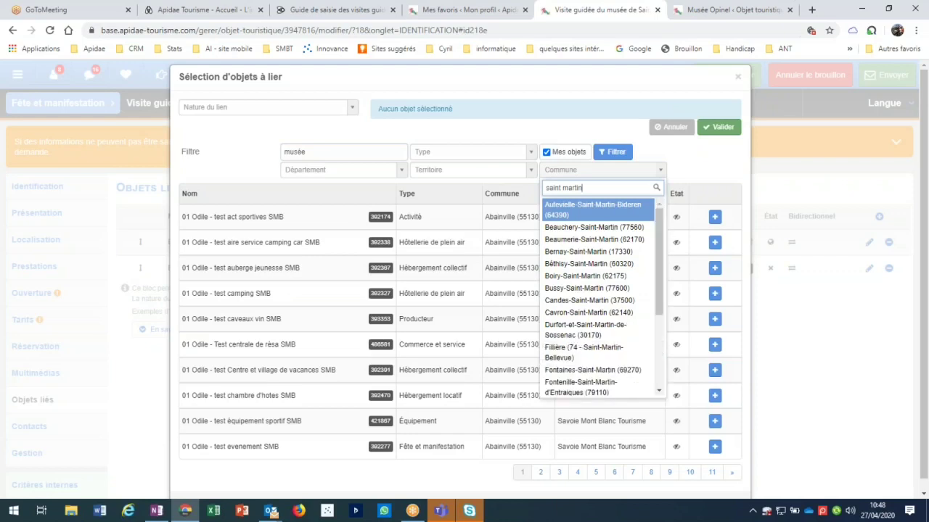
{"action": "key", "text": "BackSpace"}
{"action": "key", "text": "BackSpace"}
{"action": "key", "text": "BackSpace"}
{"action": "key", "text": "BackSpace"}
{"action": "key", "text": "BackSpace"}
{"action": "key", "text": "BackSpace"}
{"action": "key", "text": "BackSpace"}
{"action": "key", "text": "BackSpace"}
{"action": "key", "text": "BackSpace"}
{"action": "key", "text": "BackSpace"}
{"action": "key", "text": "BackSpace"}
{"action": "key", "text": "BackSpace"}
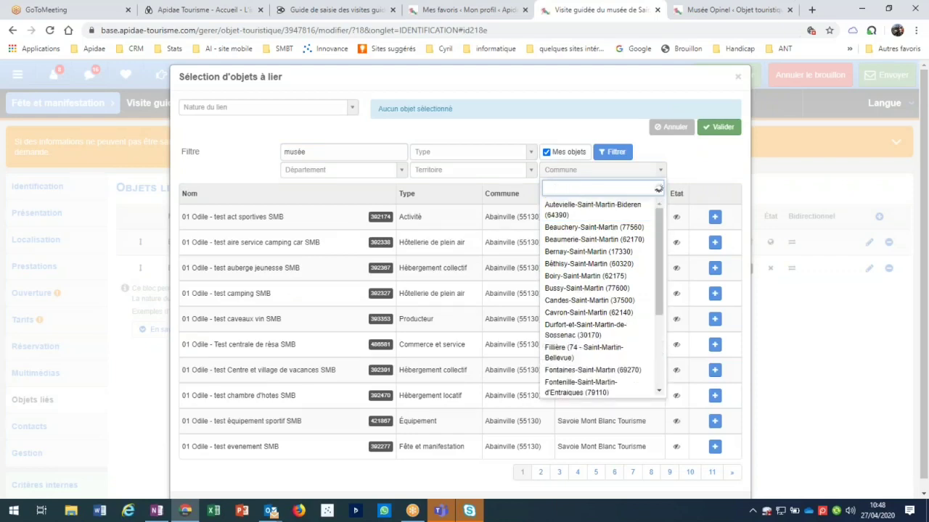
{"action": "type", "text": "les belle"}
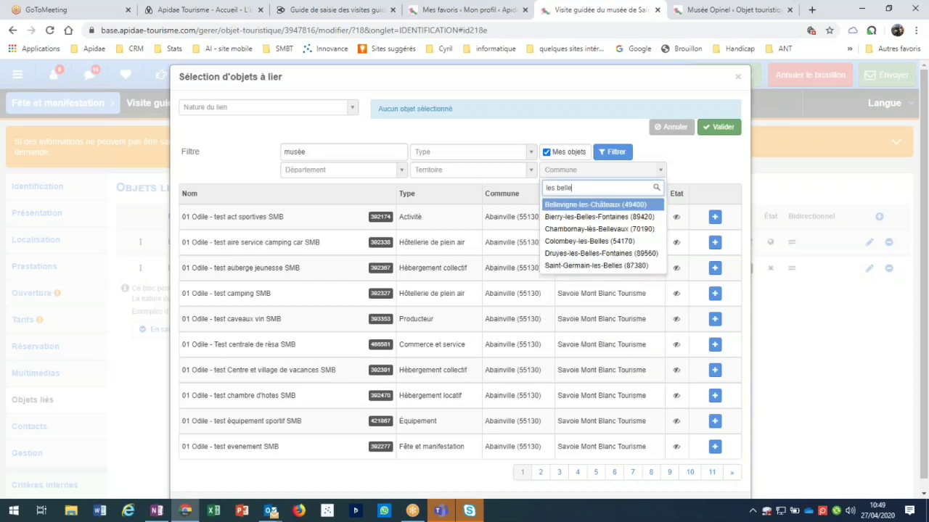
{"action": "key", "text": "ctrl+a"}
{"action": "type", "text": "belleville"}
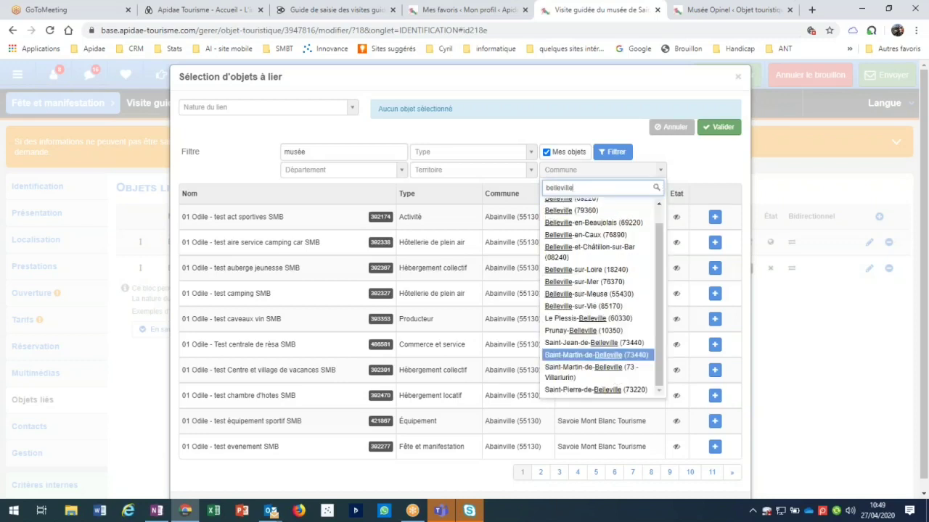
{"action": "left_click", "coordinate": [595, 355]}
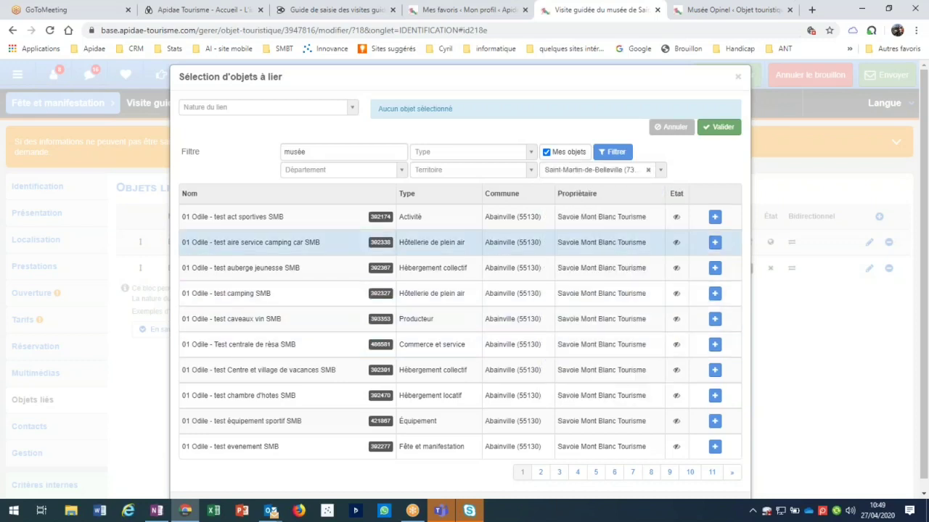
{"action": "left_click", "coordinate": [546, 151]}
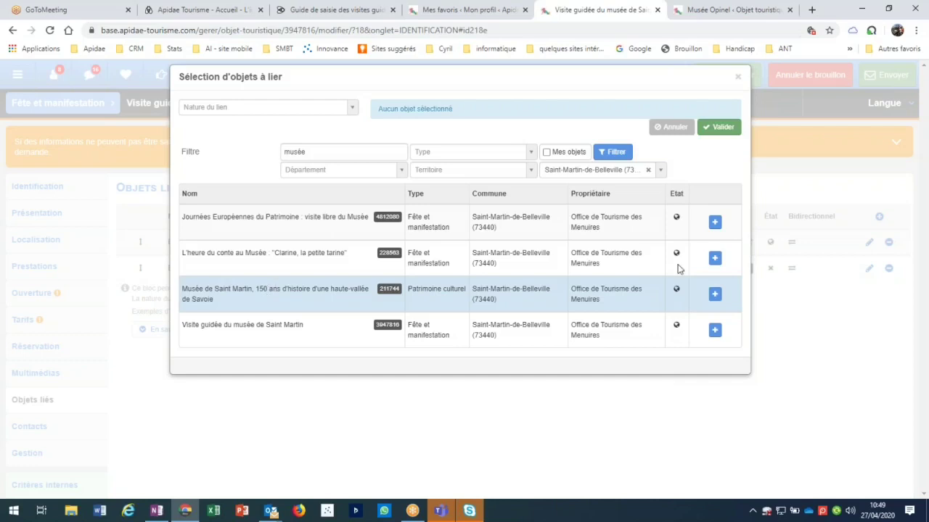
{"action": "left_click", "coordinate": [738, 77]}
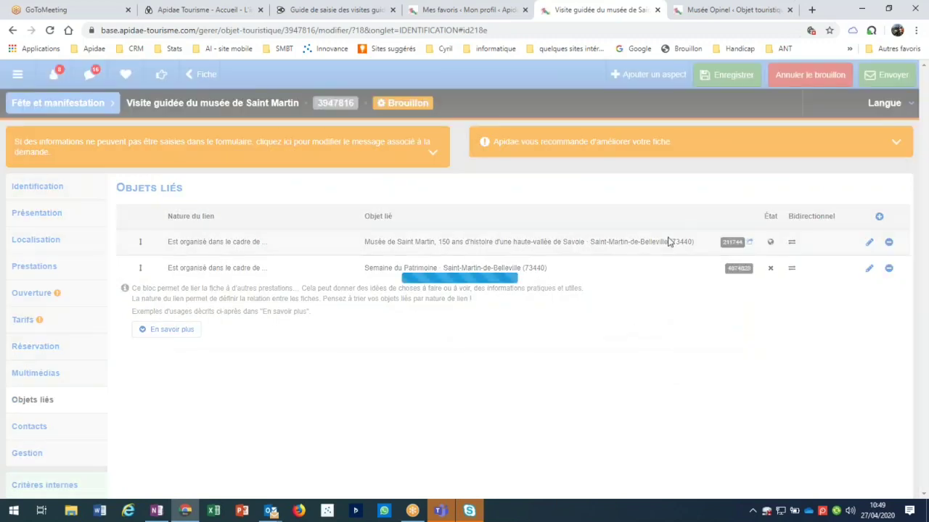
Step: Change the nature of the Musée de Saint Martin link to "Est une visite guidée de ..." and send the update request
{"action": "left_click", "coordinate": [487, 273]}
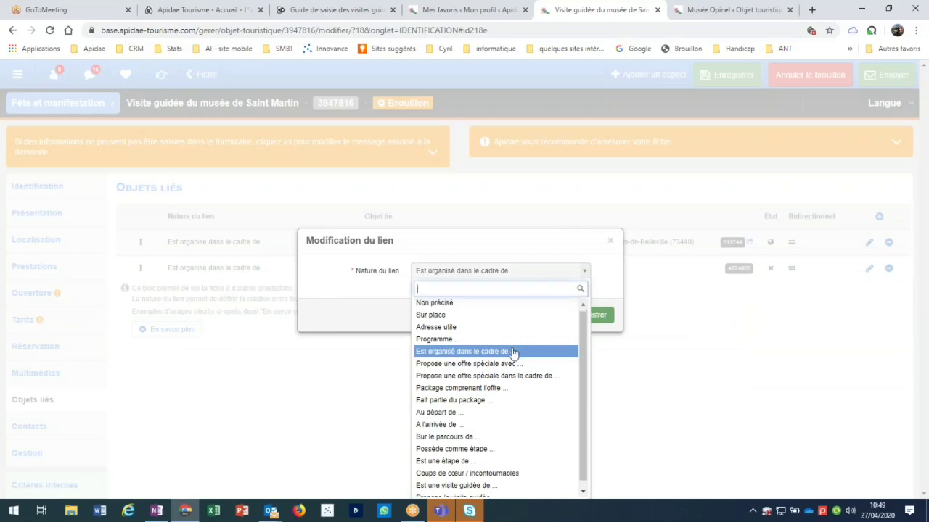
{"action": "scroll", "coordinate": [512, 353], "scroll_direction": "down", "scroll_amount": 1}
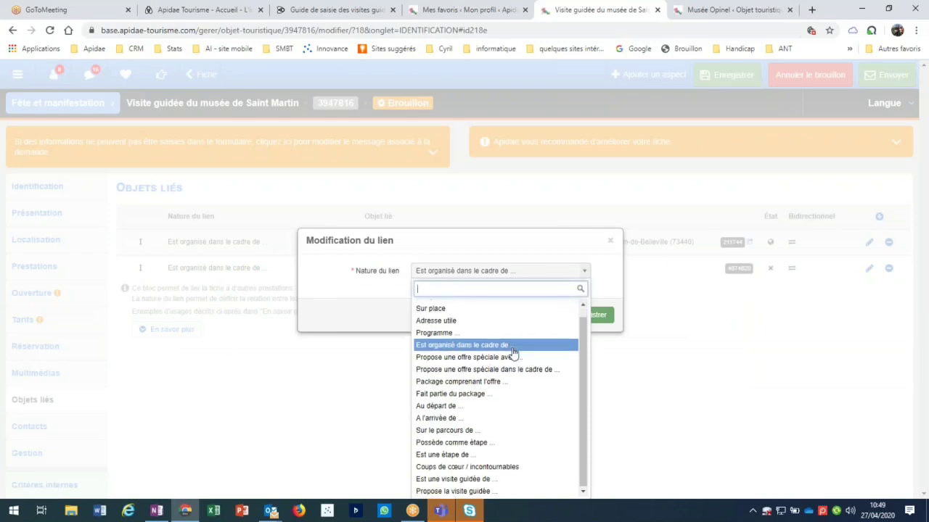
{"action": "left_click", "coordinate": [461, 479]}
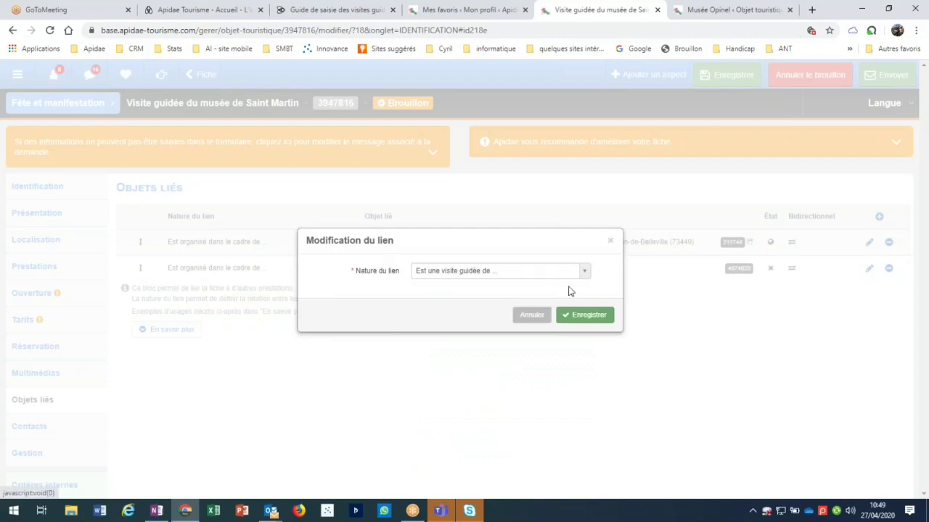
{"action": "left_click", "coordinate": [583, 314]}
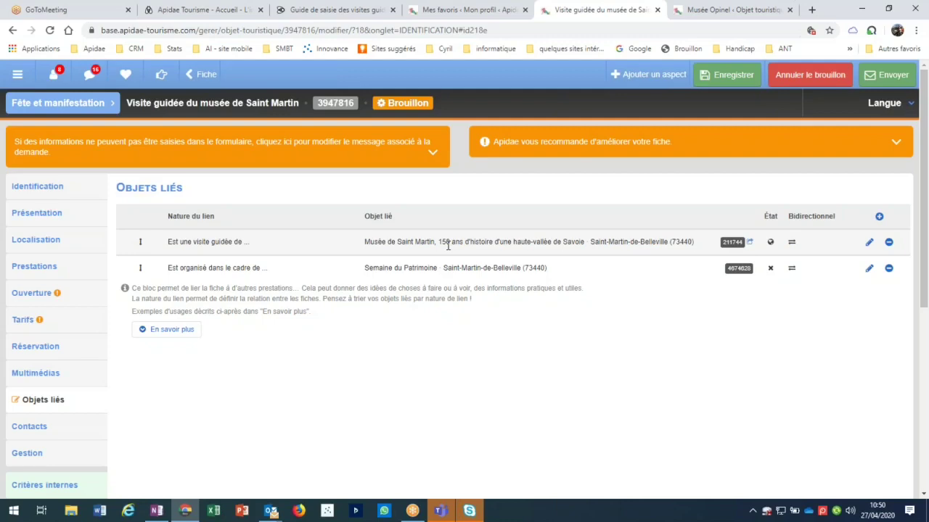
{"action": "left_click", "coordinate": [900, 80]}
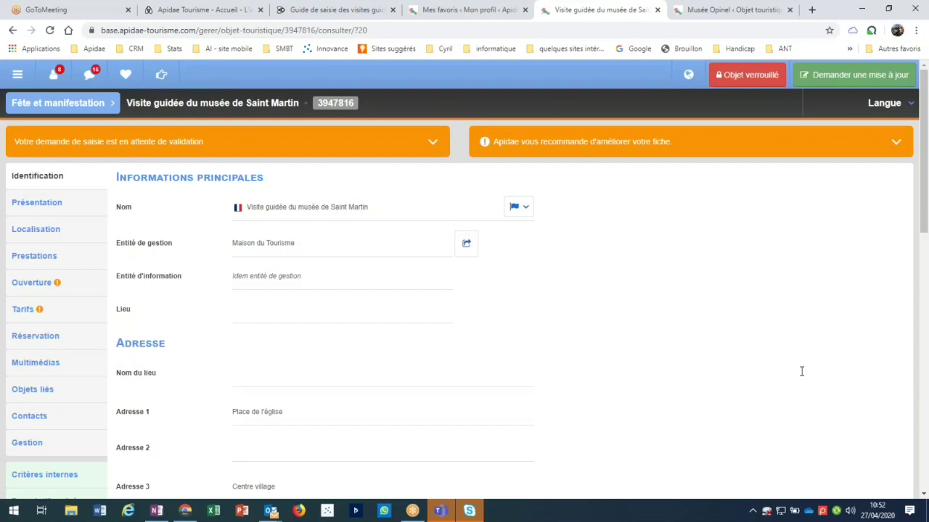
Step: Review the nature of the museum link in the Objets liés section of the submitted record
{"action": "left_click", "coordinate": [36, 336]}
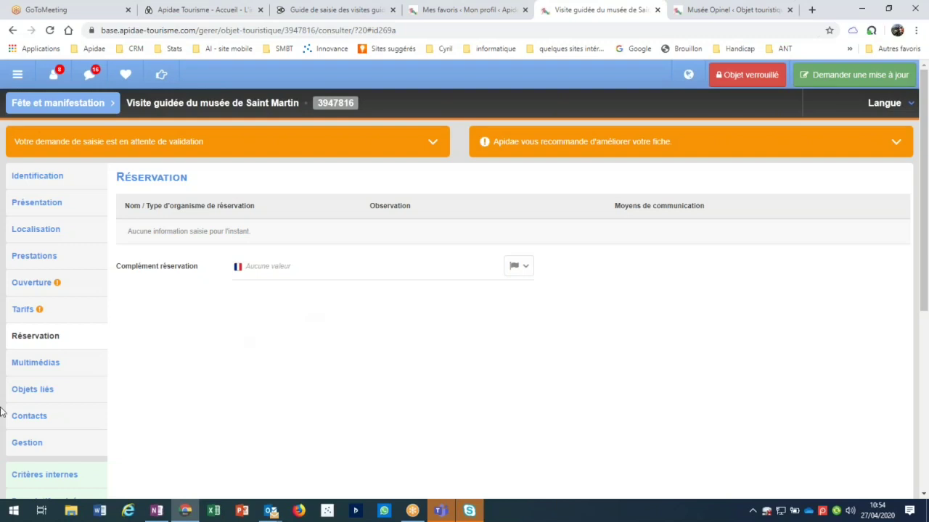
{"action": "left_click", "coordinate": [33, 390]}
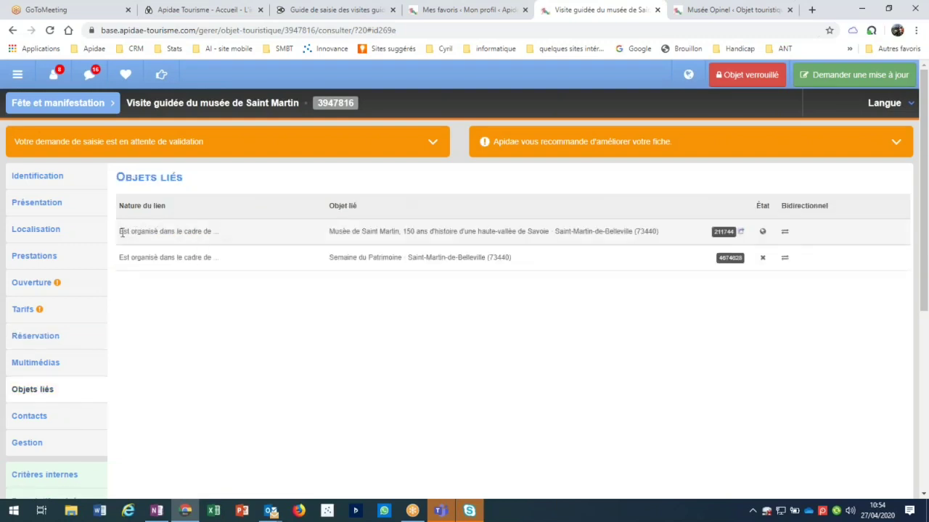
{"action": "left_click_drag", "start_coordinate": [120, 230], "coordinate": [218, 231]}
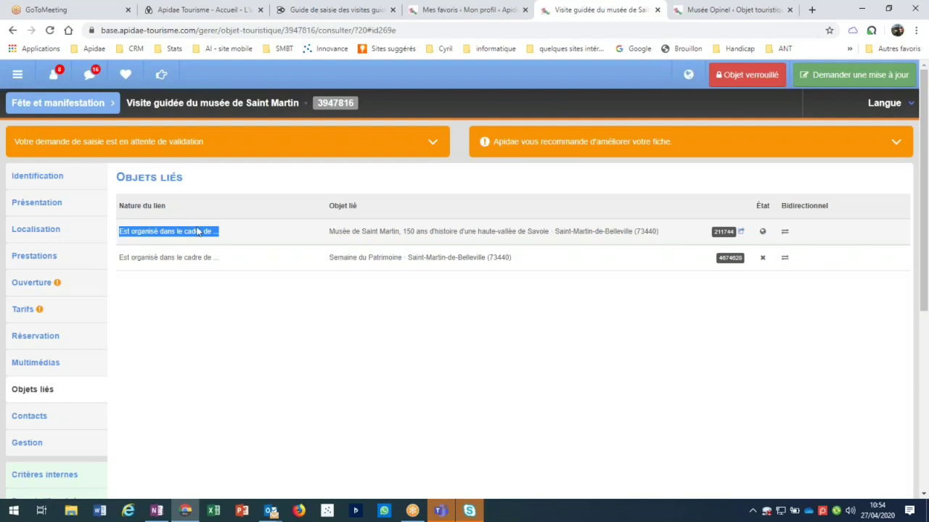
Step: Read the Objets liés and Aspects guidance in the guided-tour entry guide, highlighting the rule on visits for both public and groups
{"action": "key", "text": "ctrl+shift+Tab"}
{"action": "key", "text": "ctrl+shift+Tab"}
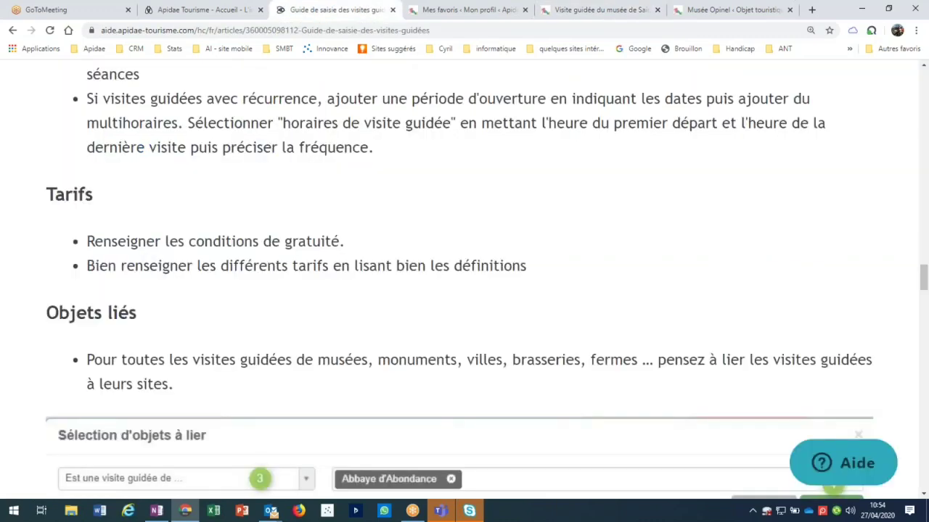
{"action": "scroll", "coordinate": [317, 198], "scroll_direction": "down", "scroll_amount": 1}
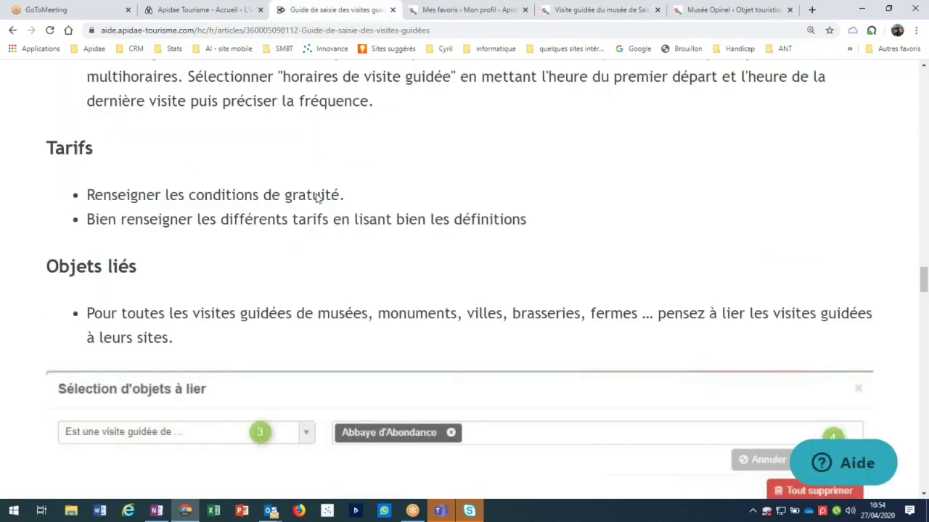
{"action": "scroll", "coordinate": [317, 197], "scroll_direction": "down", "scroll_amount": 3}
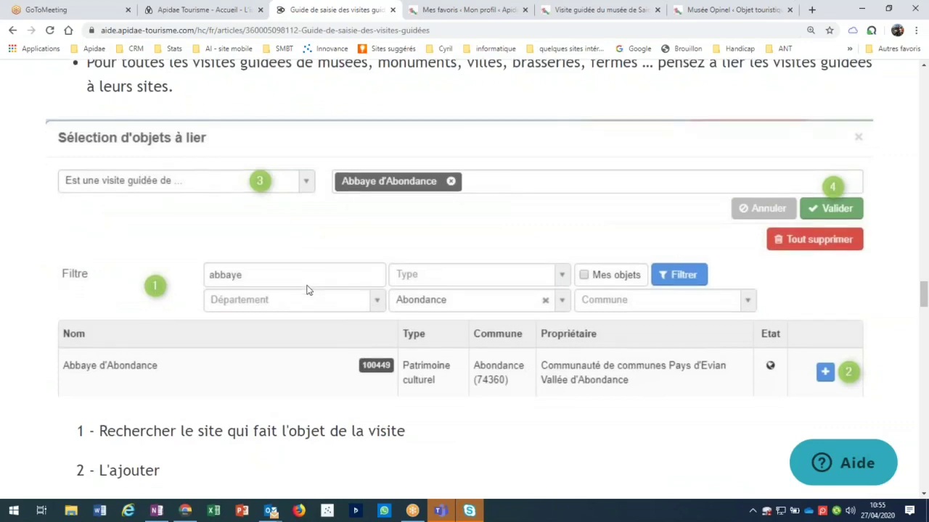
{"action": "scroll", "coordinate": [690, 184], "scroll_direction": "down", "scroll_amount": 5}
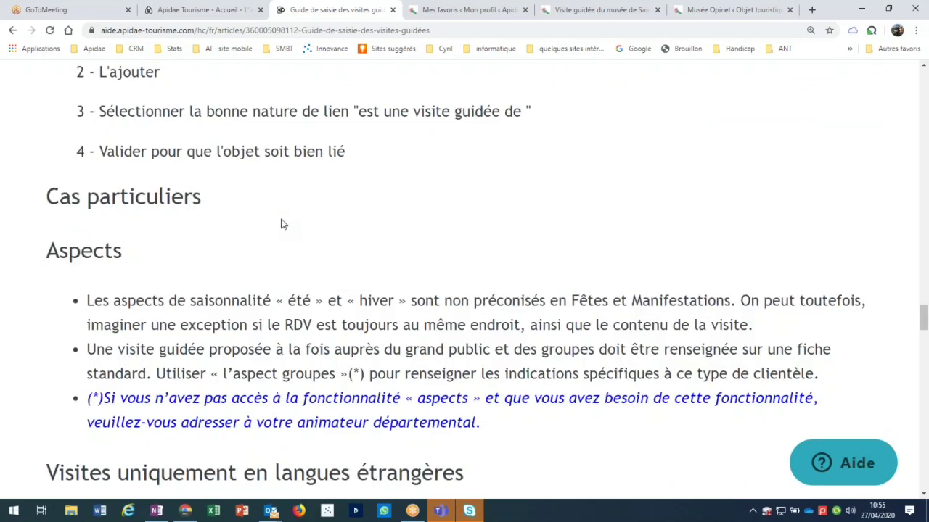
{"action": "scroll", "coordinate": [283, 224], "scroll_direction": "down", "scroll_amount": 1}
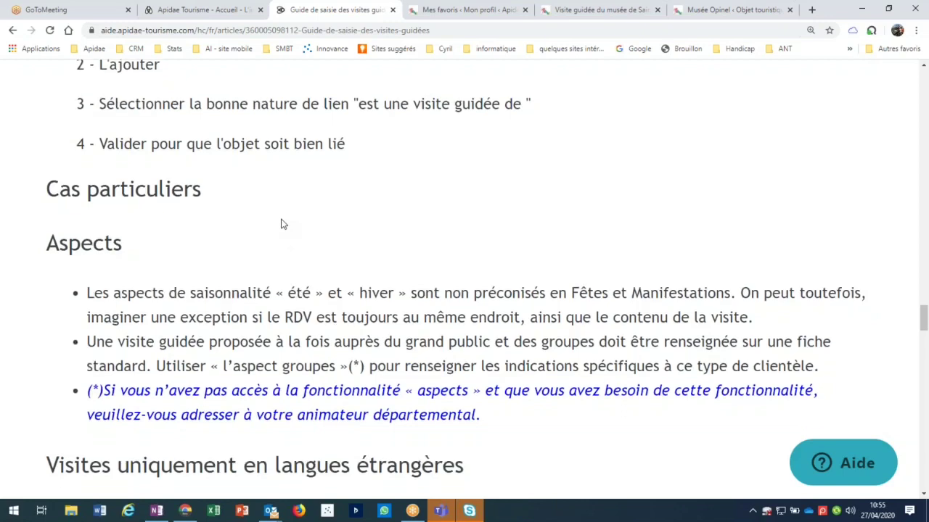
{"action": "scroll", "coordinate": [283, 224], "scroll_direction": "down", "scroll_amount": 2}
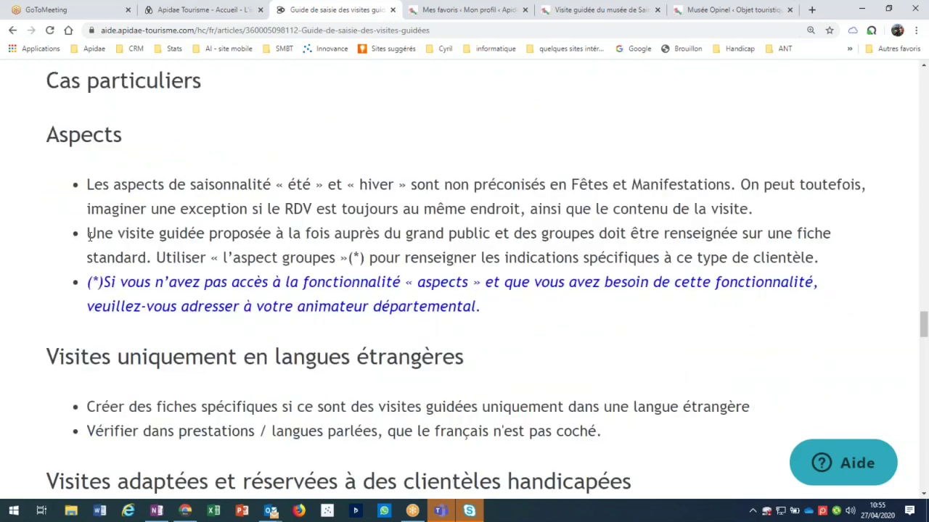
{"action": "left_click_drag", "start_coordinate": [87, 233], "coordinate": [820, 260]}
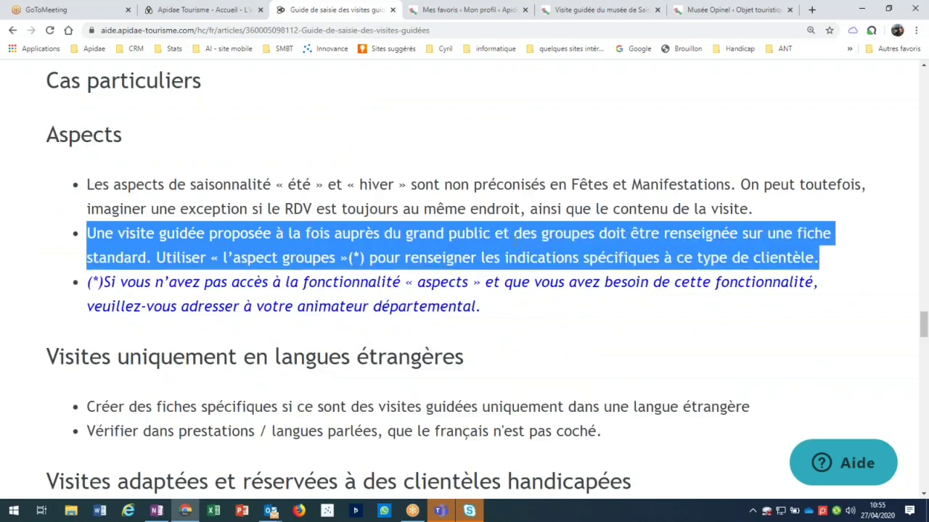
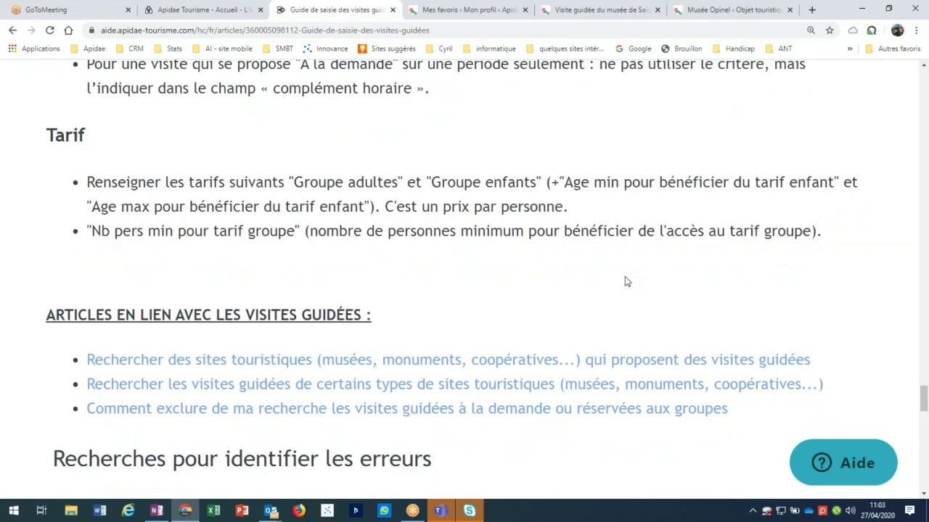
Step: Open the guide's linked article on searching for tourist sites offering guided tours and examine its example search for museums
{"action": "scroll", "coordinate": [626, 282], "scroll_direction": "down", "scroll_amount": 3}
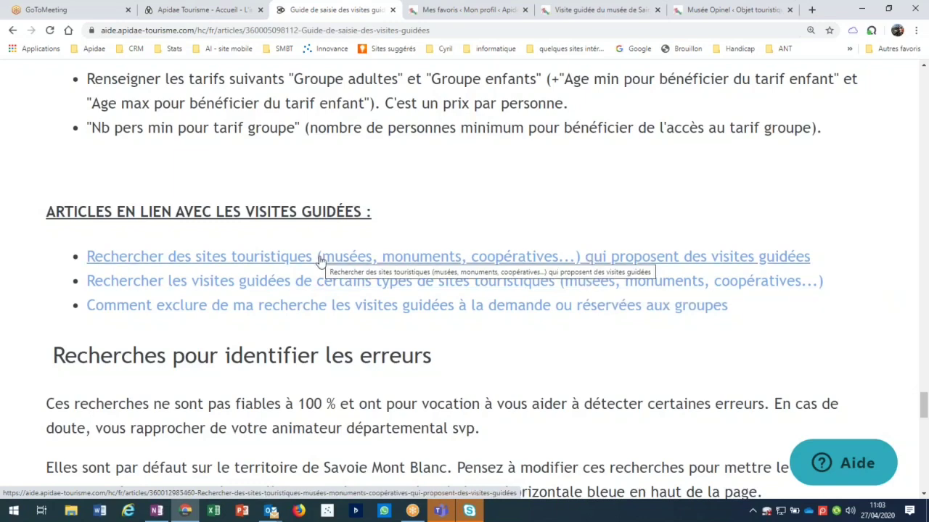
{"action": "left_click", "coordinate": [477, 256]}
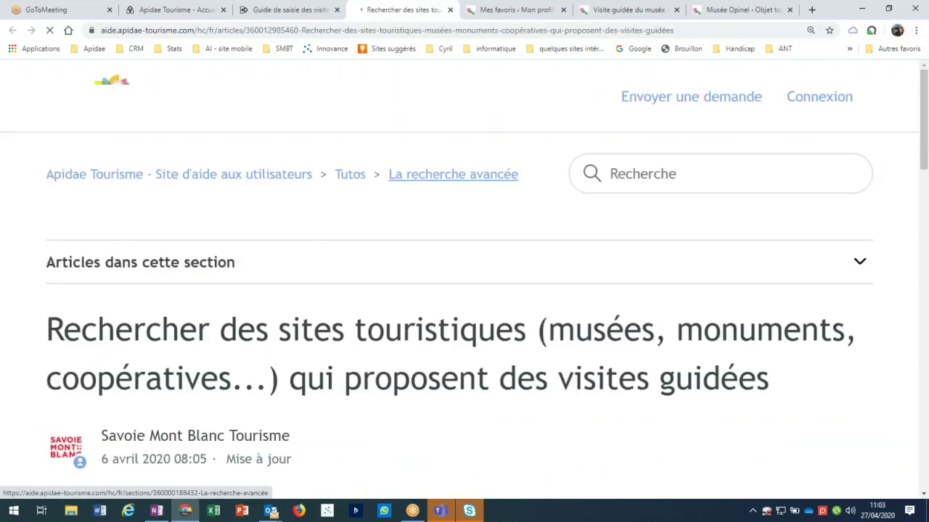
{"action": "scroll", "coordinate": [452, 174], "scroll_direction": "down", "scroll_amount": 10}
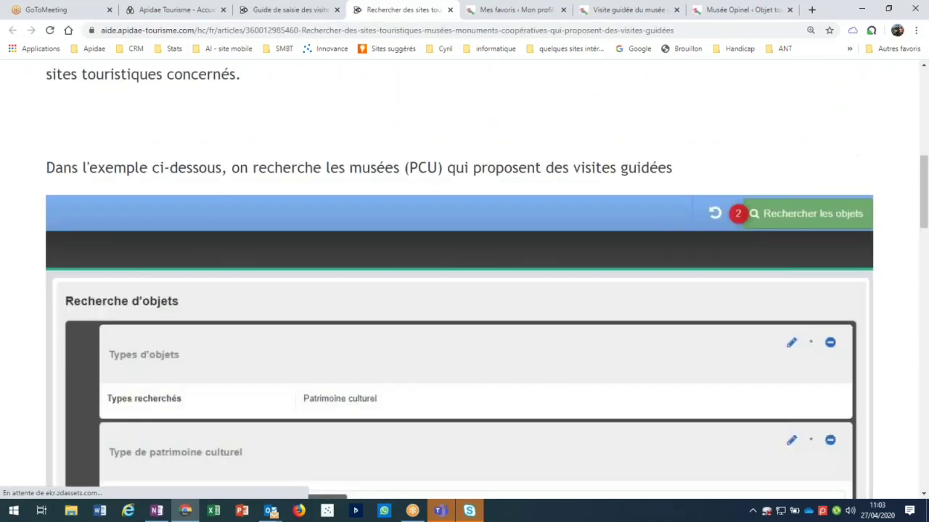
{"action": "scroll", "coordinate": [425, 290], "scroll_direction": "down", "scroll_amount": 2}
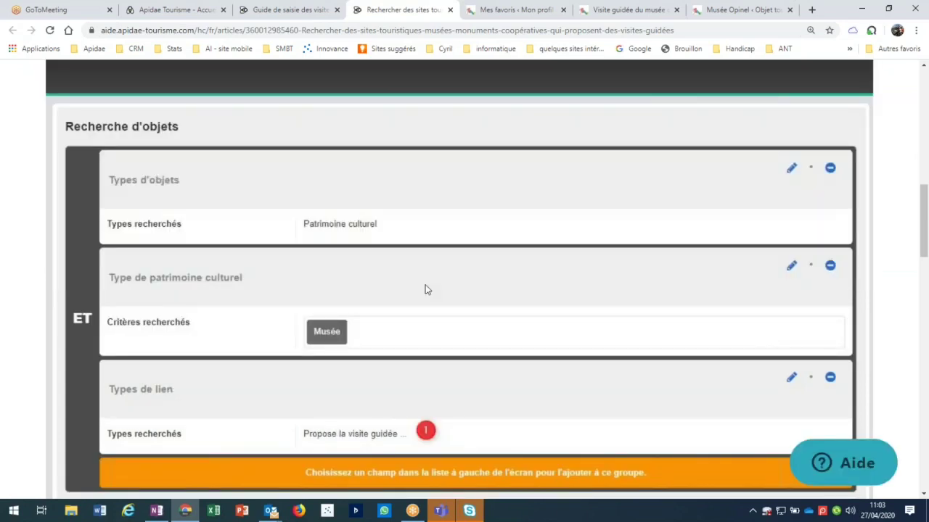
Step: Read the rest of the article on tourist sites offering guided tours, covering its linked-object criterion, search options and example results
{"action": "scroll", "coordinate": [425, 290], "scroll_direction": "down", "scroll_amount": 3}
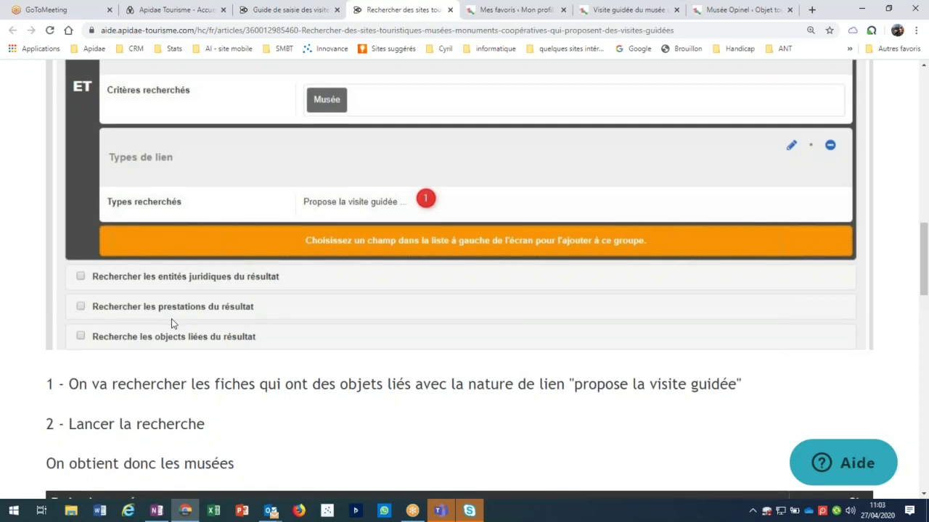
{"action": "scroll", "coordinate": [171, 318], "scroll_direction": "down", "scroll_amount": 8}
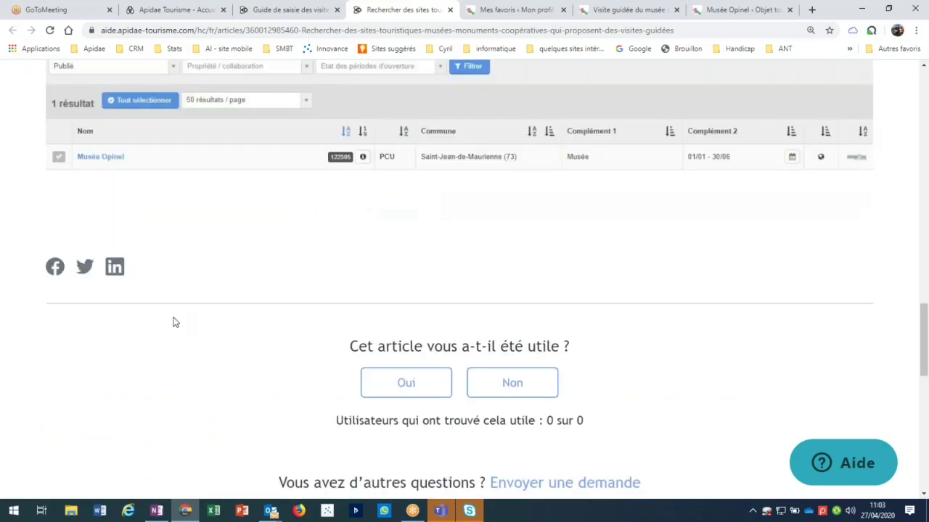
{"action": "scroll", "coordinate": [173, 322], "scroll_direction": "down", "scroll_amount": 3}
{"action": "scroll", "coordinate": [464, 290], "scroll_direction": "down", "scroll_amount": 1}
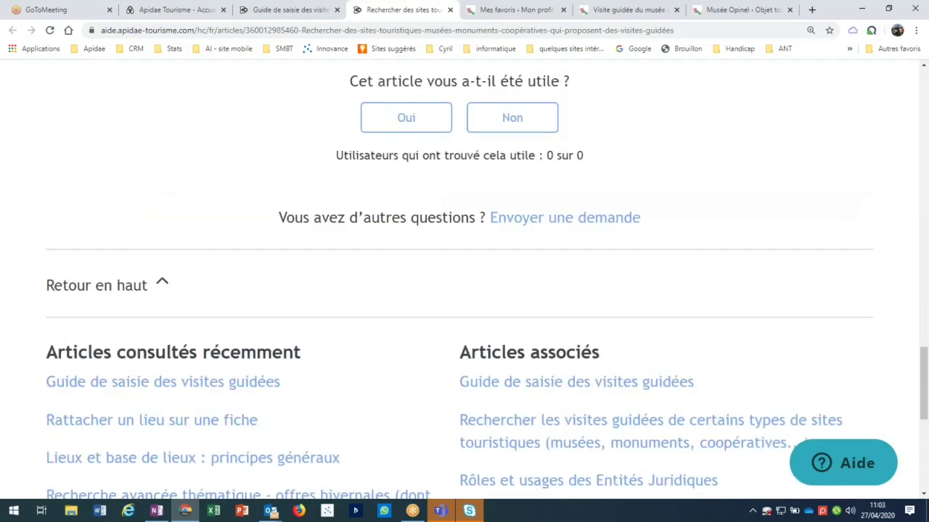
{"action": "scroll", "coordinate": [465, 290], "scroll_direction": "up", "scroll_amount": 10}
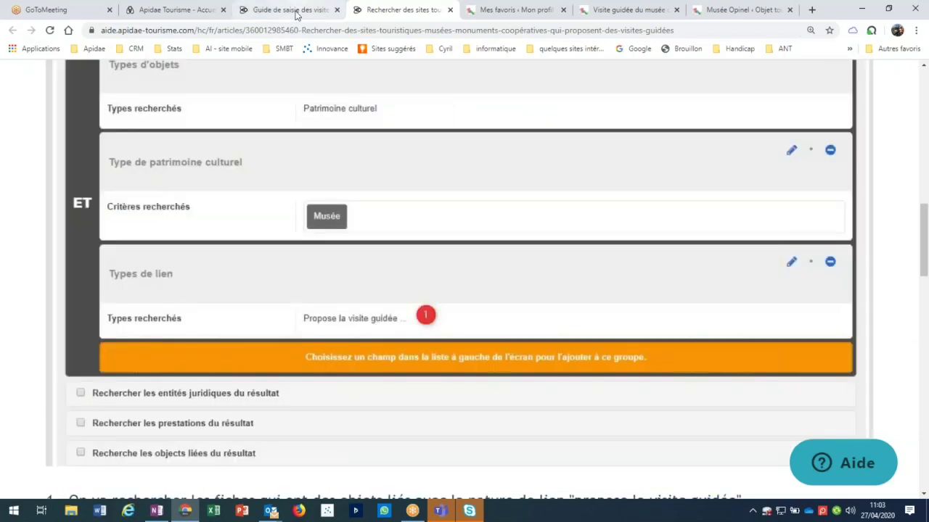
Step: Open the guide's linked article on searching for guided tours of certain site types and examine its link-type and linked-objects criteria
{"action": "left_click", "coordinate": [295, 15]}
{"action": "left_click", "coordinate": [395, 284]}
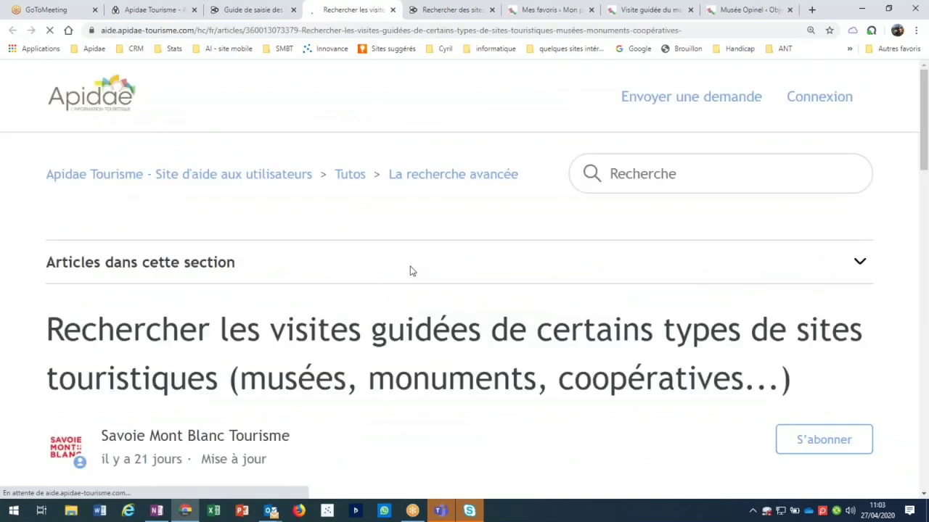
{"action": "scroll", "coordinate": [410, 271], "scroll_direction": "down", "scroll_amount": 10}
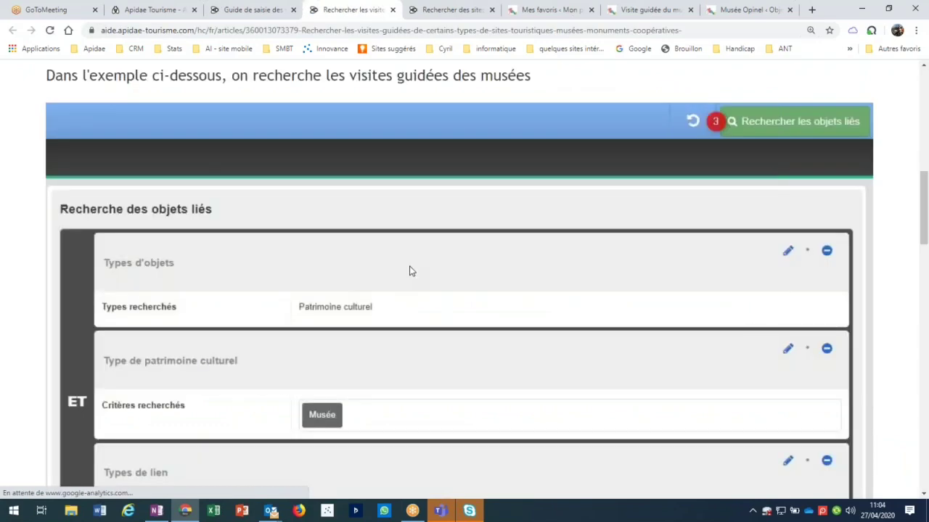
{"action": "scroll", "coordinate": [410, 271], "scroll_direction": "down", "scroll_amount": 5}
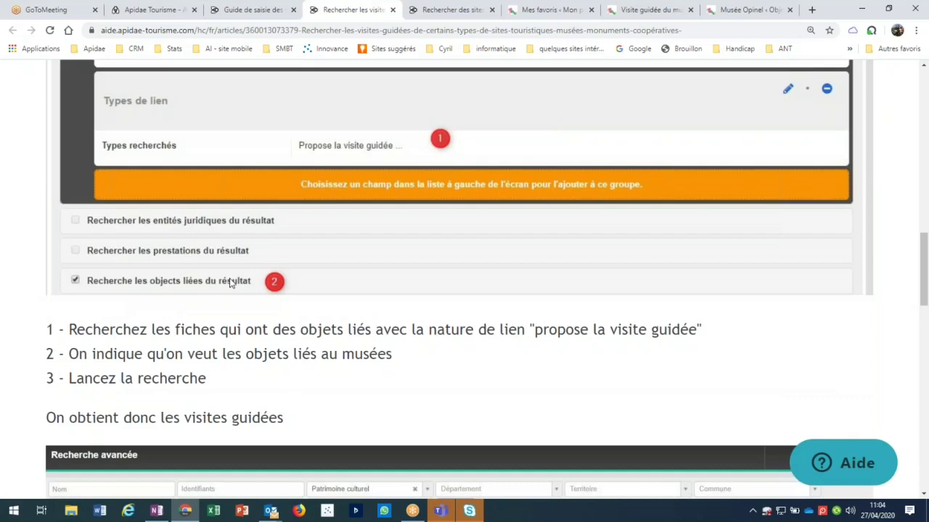
{"action": "scroll", "coordinate": [229, 283], "scroll_direction": "up", "scroll_amount": 1}
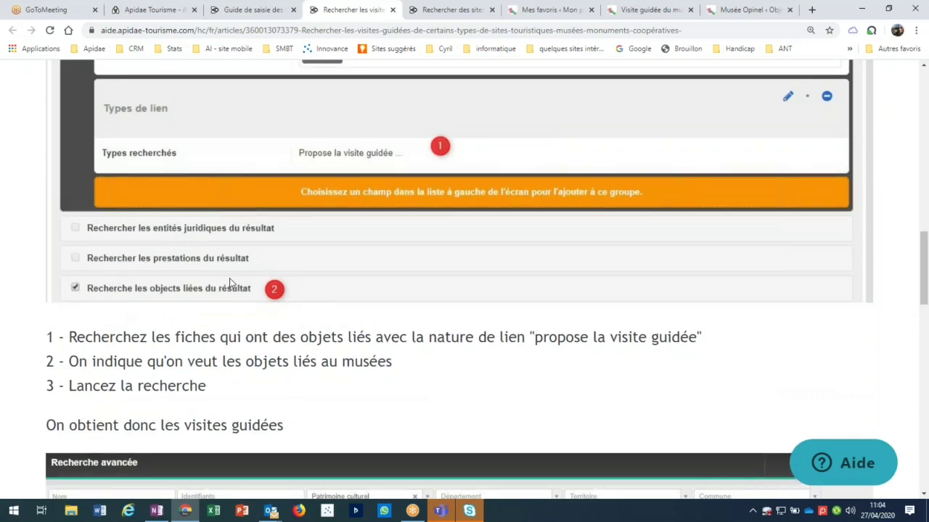
{"action": "scroll", "coordinate": [230, 283], "scroll_direction": "up", "scroll_amount": 2}
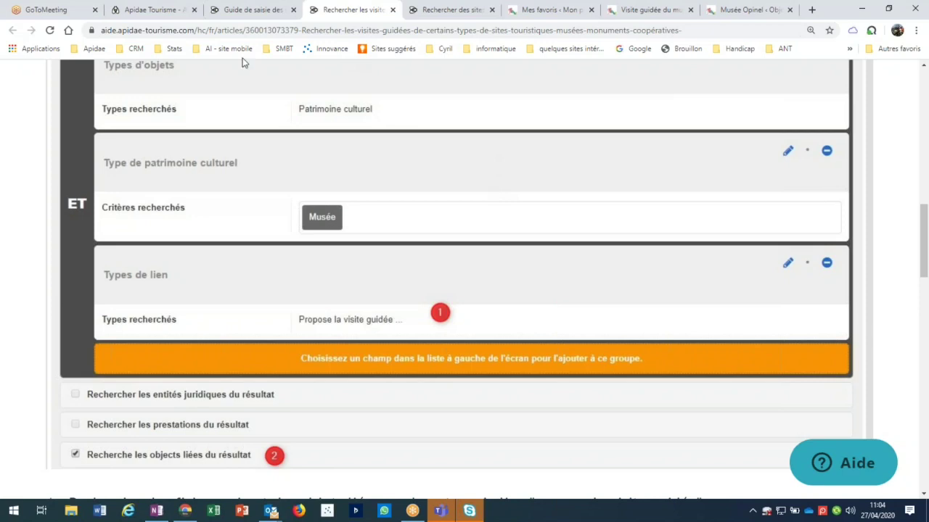
Step: Return to the entry guide and open its article on excluding on-demand or group-only guided tours, examining the object type and category criteria
{"action": "left_click", "coordinate": [252, 10]}
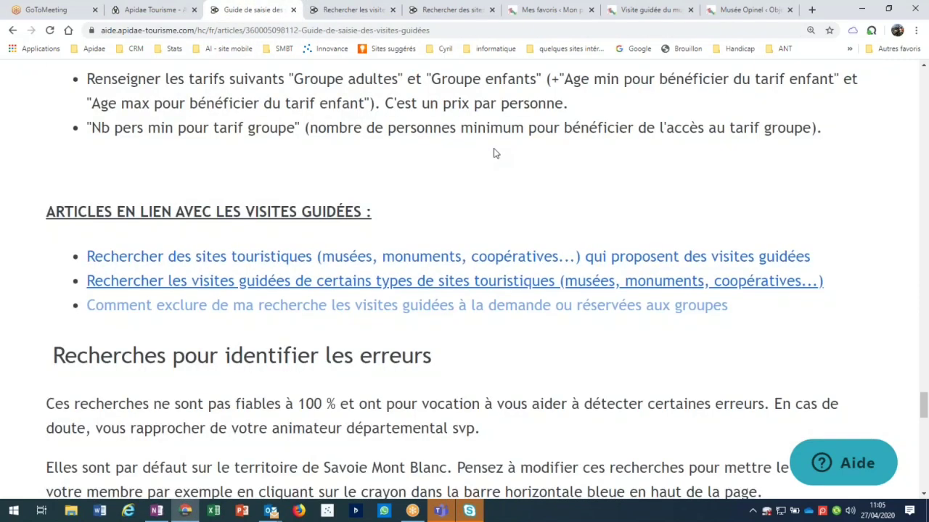
{"action": "scroll", "coordinate": [494, 153], "scroll_direction": "down", "scroll_amount": 1}
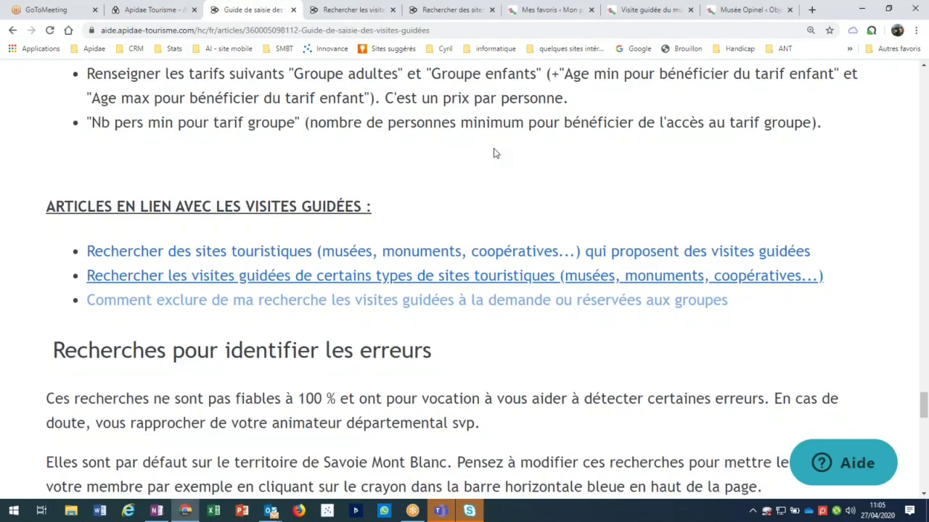
{"action": "scroll", "coordinate": [494, 153], "scroll_direction": "down", "scroll_amount": 1}
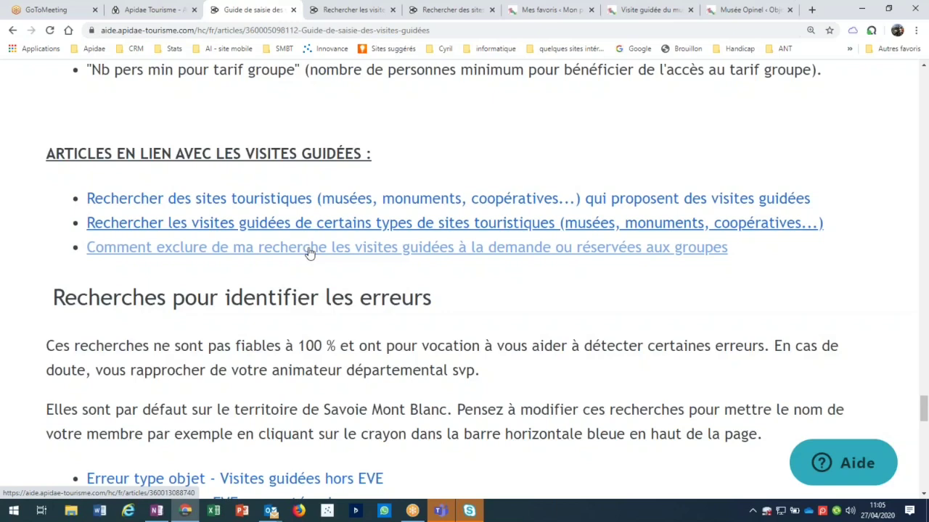
{"action": "left_click", "coordinate": [309, 248]}
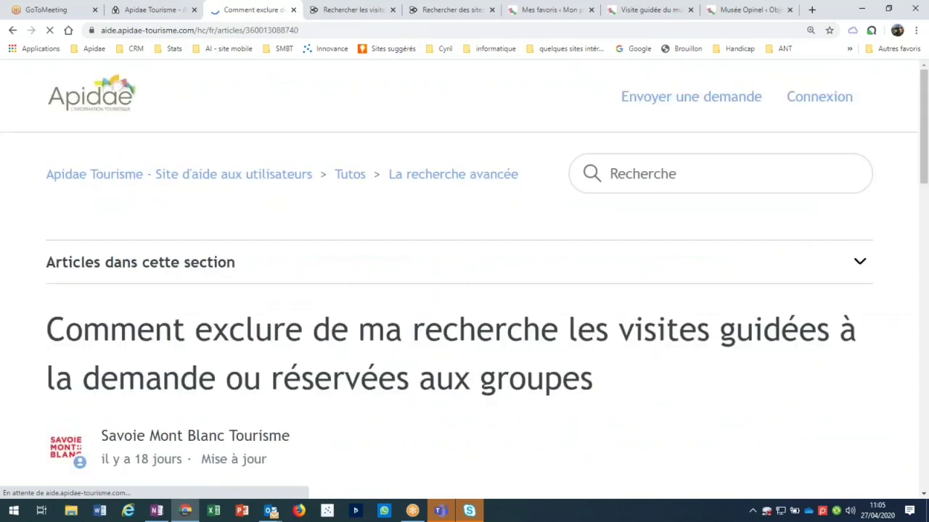
{"action": "scroll", "coordinate": [411, 232], "scroll_direction": "down", "scroll_amount": 2}
{"action": "scroll", "coordinate": [435, 261], "scroll_direction": "down", "scroll_amount": 8}
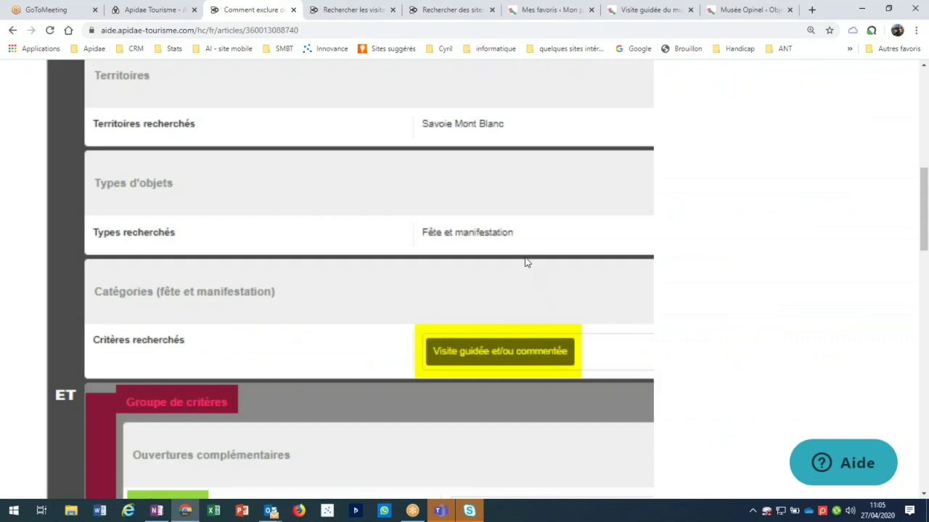
{"action": "scroll", "coordinate": [527, 262], "scroll_direction": "down", "scroll_amount": 1}
{"action": "scroll", "coordinate": [527, 262], "scroll_direction": "down", "scroll_amount": 1}
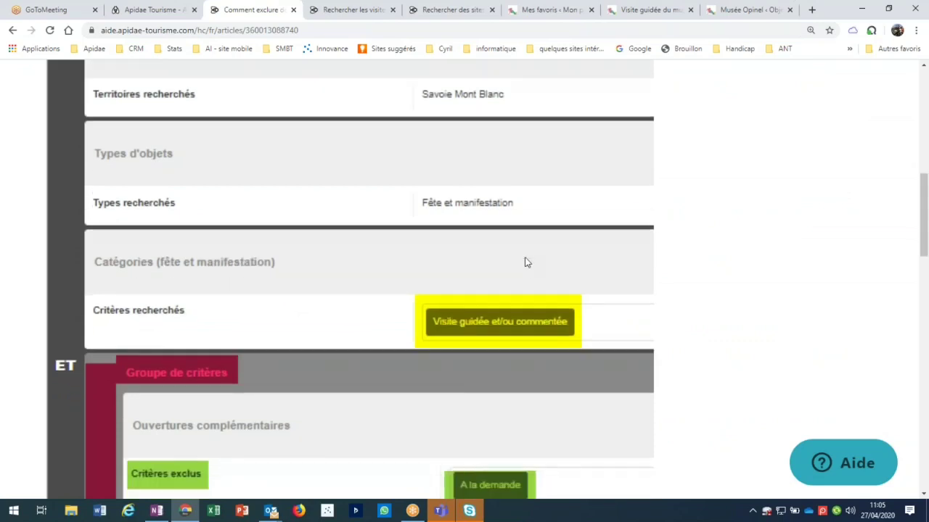
Step: Examine the article's OU criteria group excluding "A la demande" and "Réservé aux groupes", plus the related tutorial links
{"action": "scroll", "coordinate": [526, 262], "scroll_direction": "down", "scroll_amount": 3}
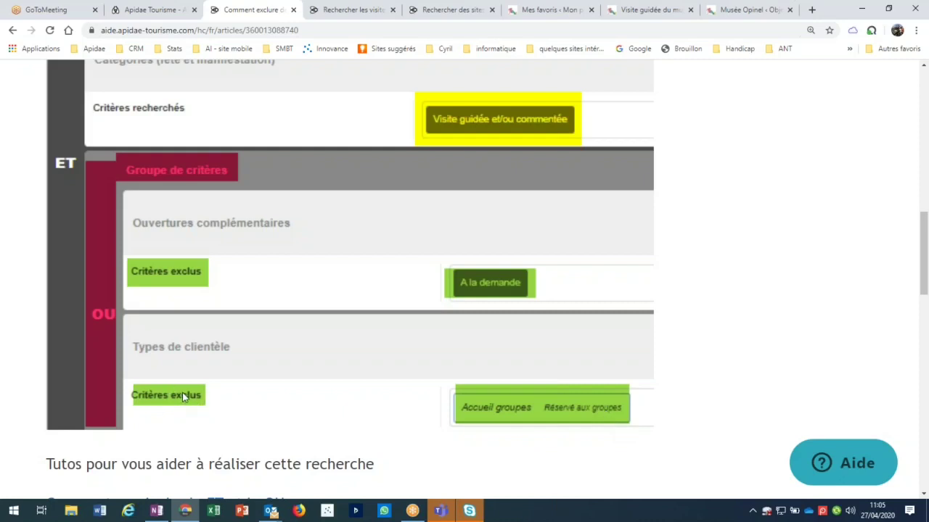
{"action": "scroll", "coordinate": [182, 395], "scroll_direction": "down", "scroll_amount": 1}
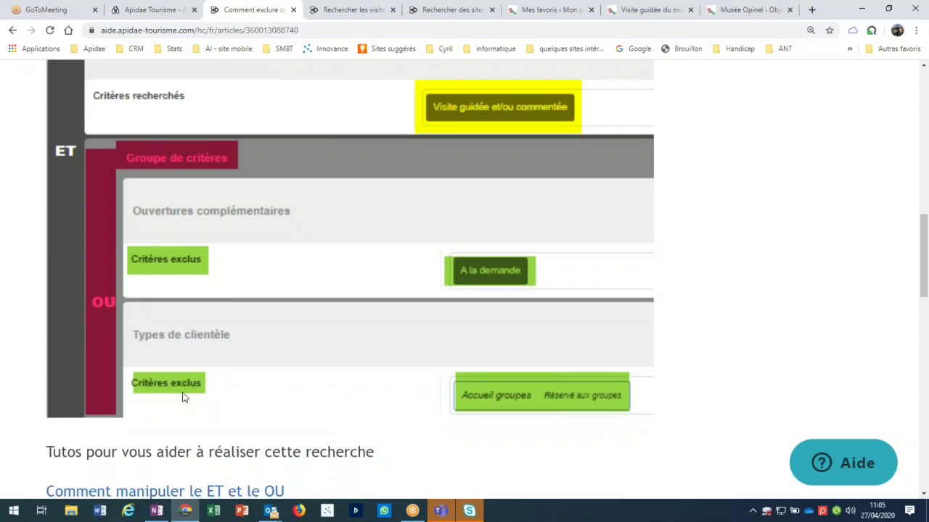
{"action": "scroll", "coordinate": [183, 396], "scroll_direction": "down", "scroll_amount": 1}
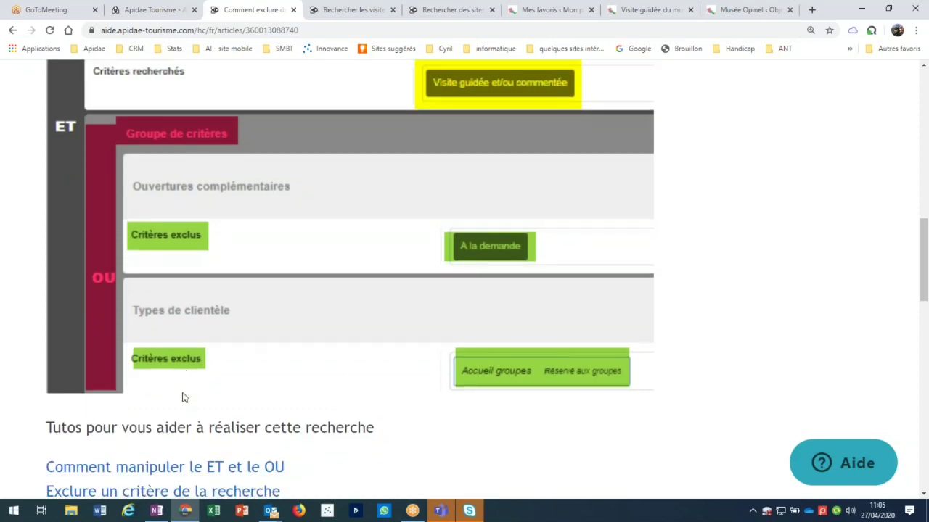
{"action": "scroll", "coordinate": [182, 397], "scroll_direction": "down", "scroll_amount": 3}
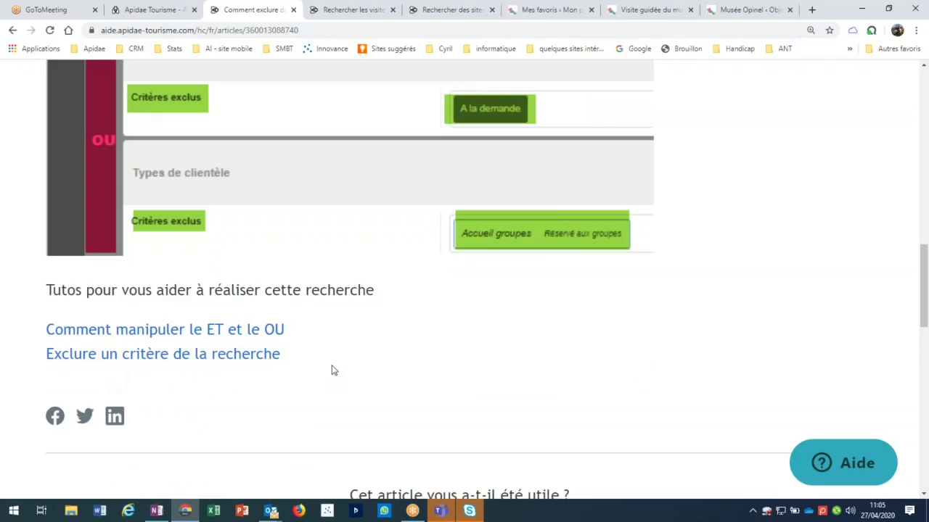
{"action": "scroll", "coordinate": [332, 370], "scroll_direction": "up", "scroll_amount": 1}
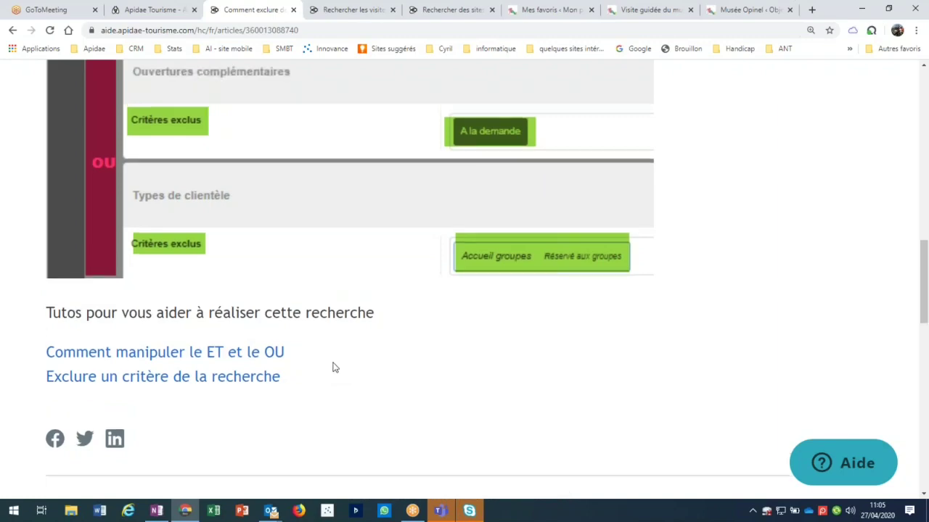
Step: Go back to the entry guide and open the error-detection search "Erreur type objet - Visites guidées hors EVE"
{"action": "key", "text": "alt+Left"}
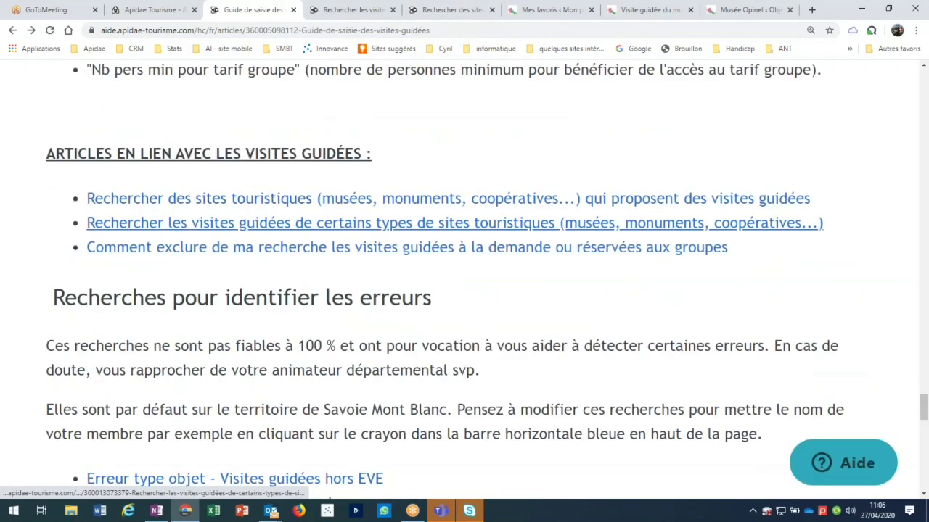
{"action": "scroll", "coordinate": [296, 332], "scroll_direction": "down", "scroll_amount": 2}
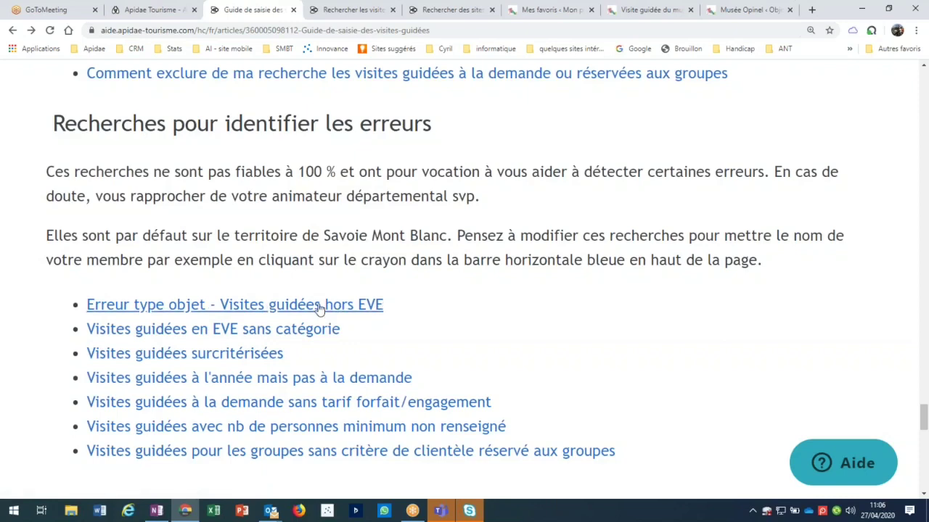
{"action": "left_click", "coordinate": [234, 305]}
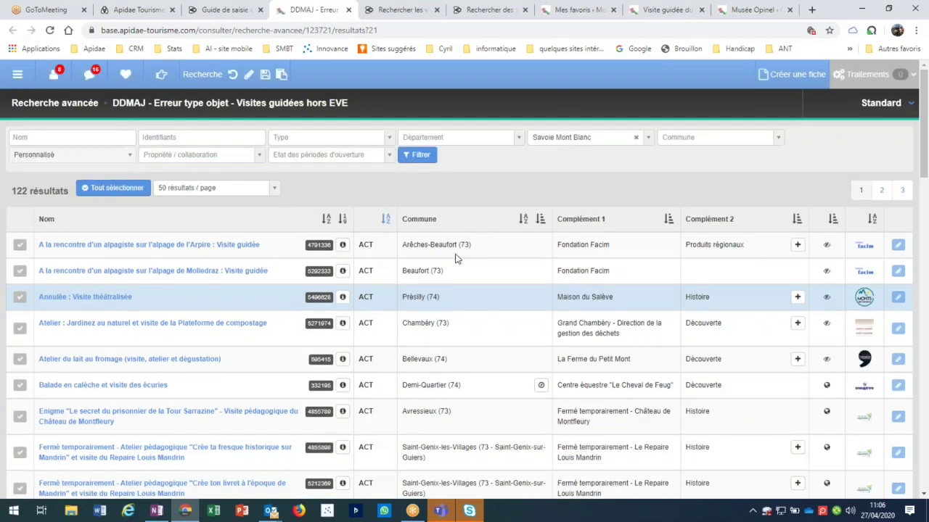
Step: Replace the Savoie Mont Blanc territory with Tarn and filter the search results
{"action": "left_click", "coordinate": [636, 138]}
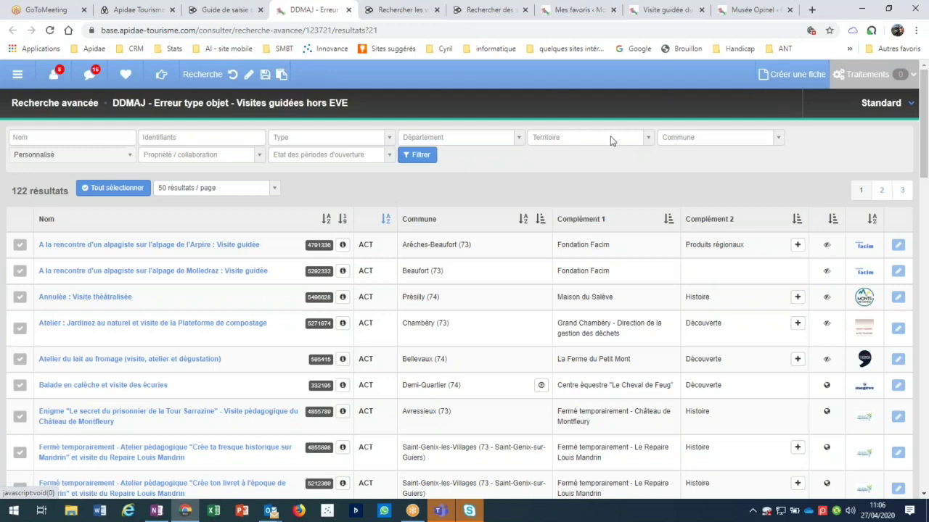
{"action": "left_click", "coordinate": [610, 136]}
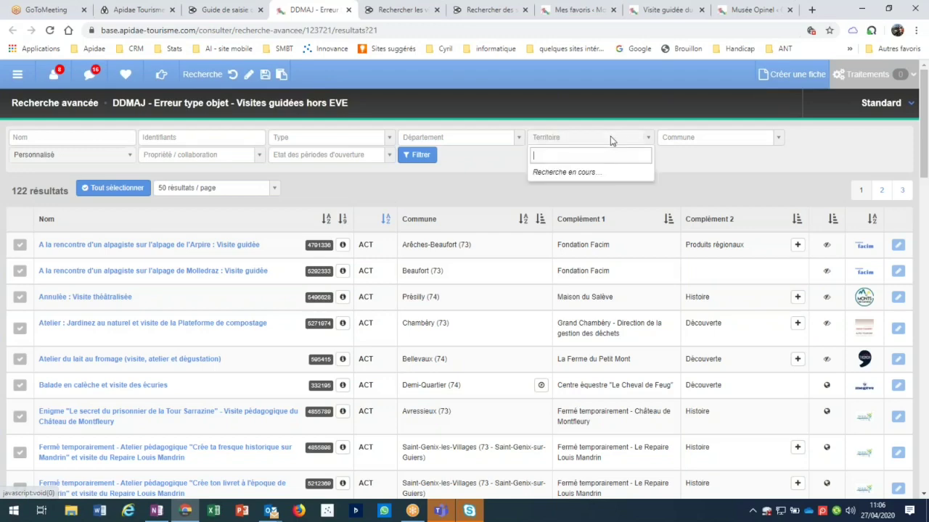
{"action": "type", "text": "tarn"}
{"action": "left_click", "coordinate": [544, 215]}
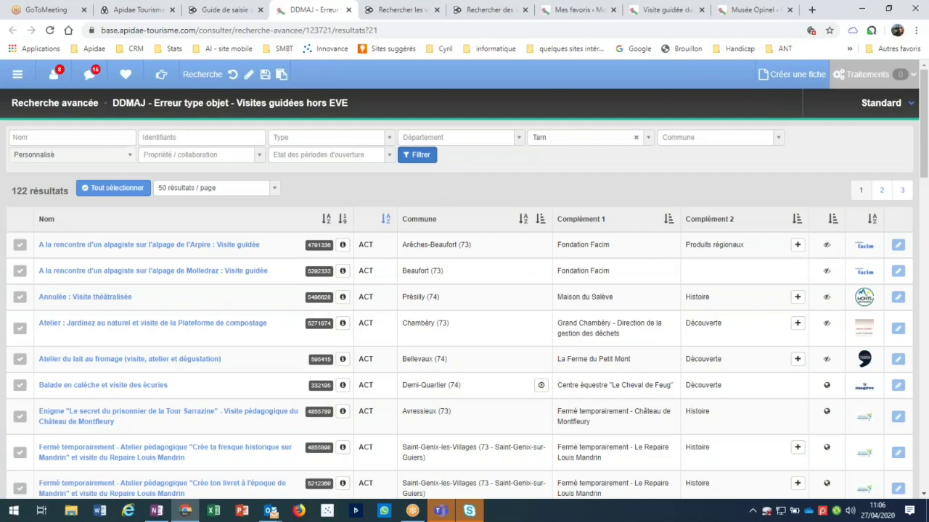
{"action": "left_click", "coordinate": [418, 155]}
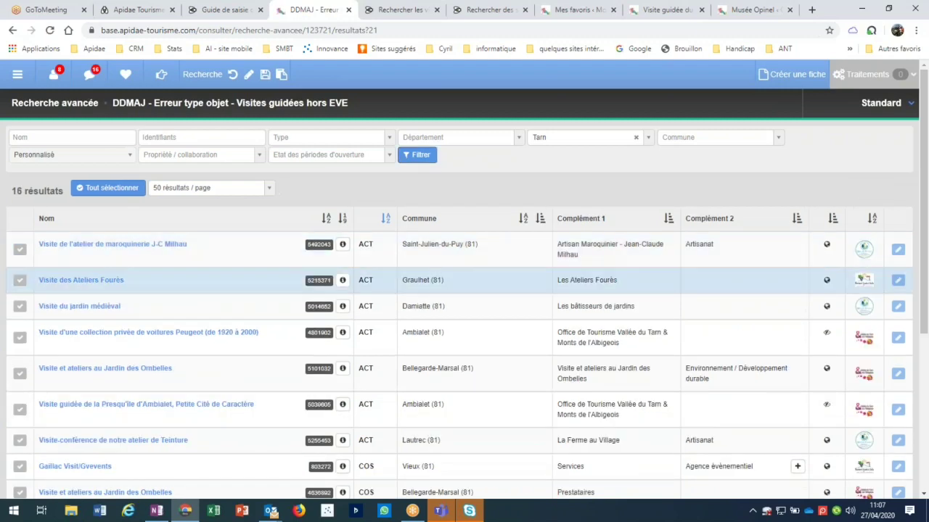
Step: Clear the territory filter and open the saved search's criteria for editing, reviewing the name keyword group
{"action": "left_click", "coordinate": [636, 137]}
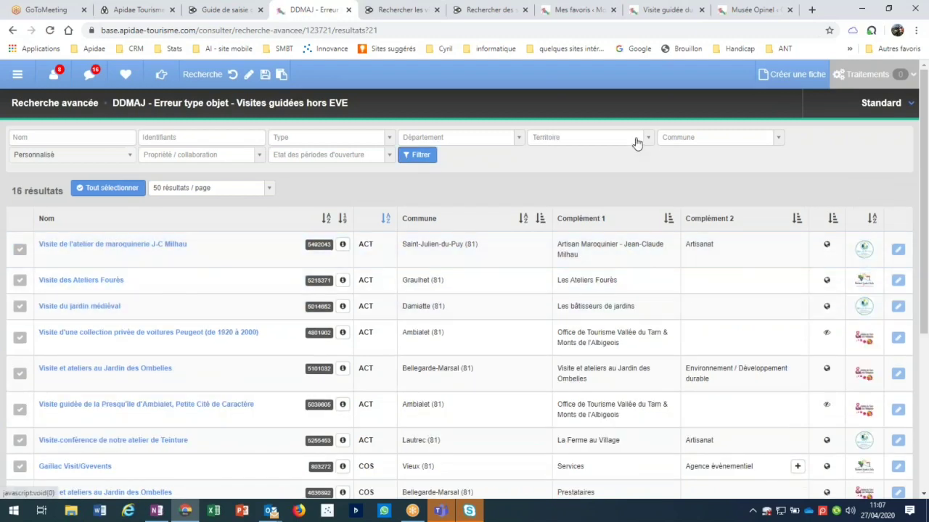
{"action": "left_click", "coordinate": [247, 79]}
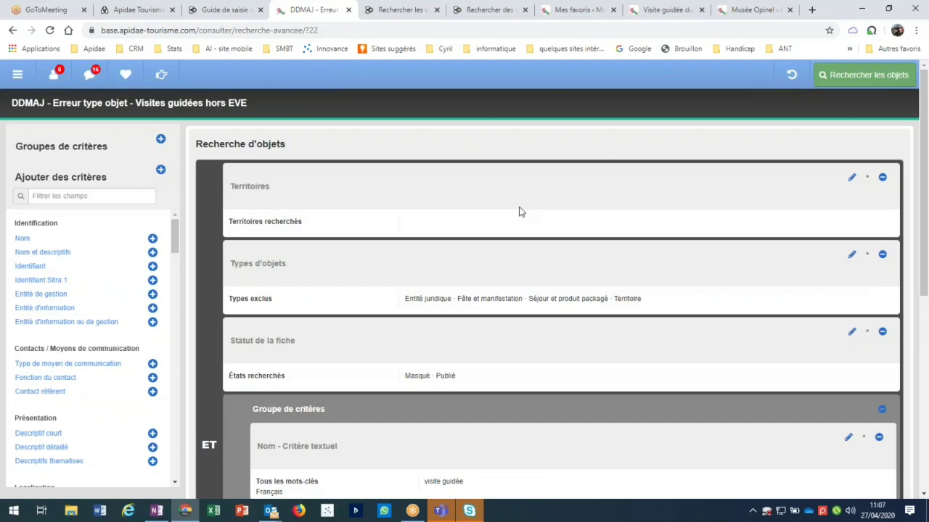
{"action": "scroll", "coordinate": [519, 211], "scroll_direction": "down", "scroll_amount": 3}
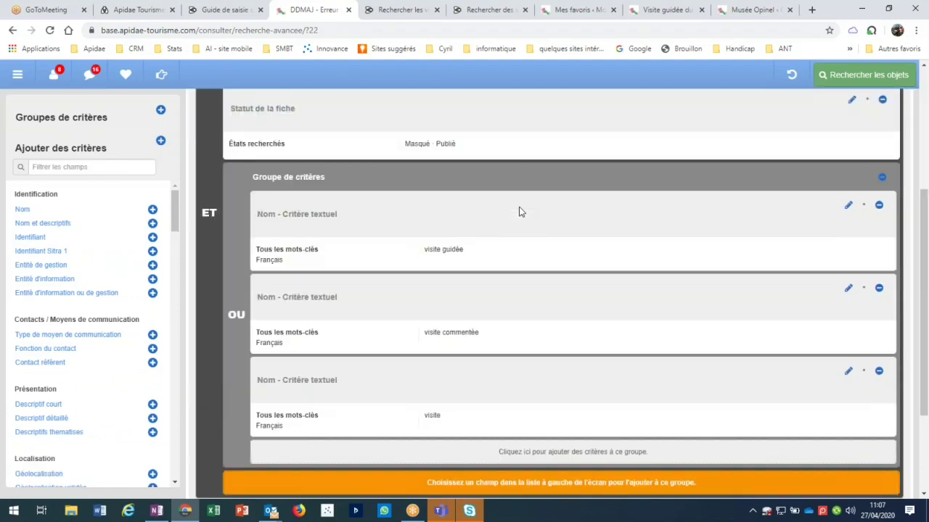
Step: Add a Membre propriétaire criterion for Savoie Mont Blanc Tourisme, and return to the results list without validating it
{"action": "scroll", "coordinate": [519, 211], "scroll_direction": "down", "scroll_amount": 1}
{"action": "left_click", "coordinate": [87, 167]}
{"action": "type", "text": "memb"}
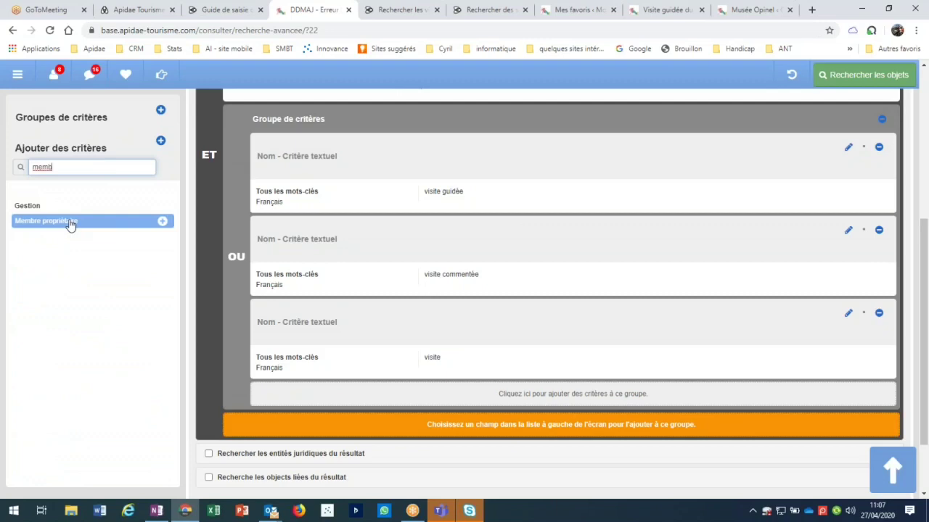
{"action": "left_click", "coordinate": [70, 225]}
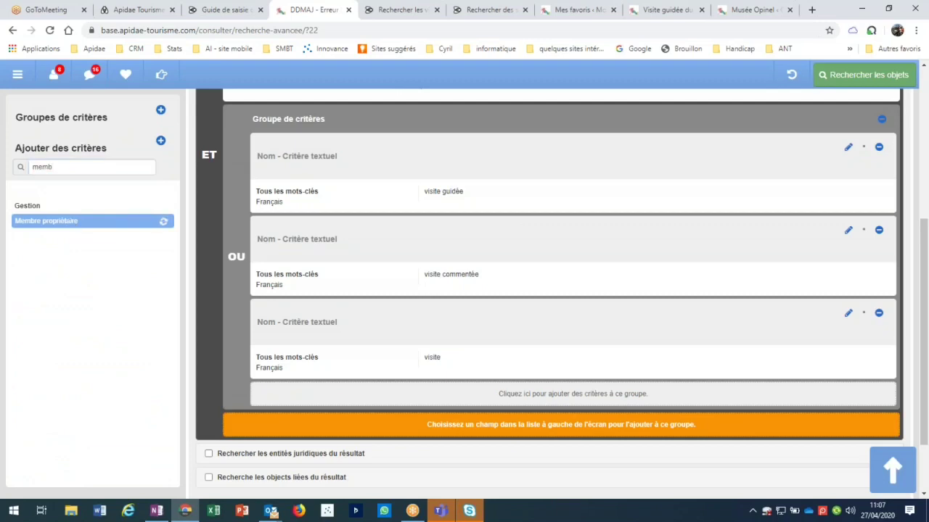
{"action": "scroll", "coordinate": [515, 407], "scroll_direction": "down", "scroll_amount": 1}
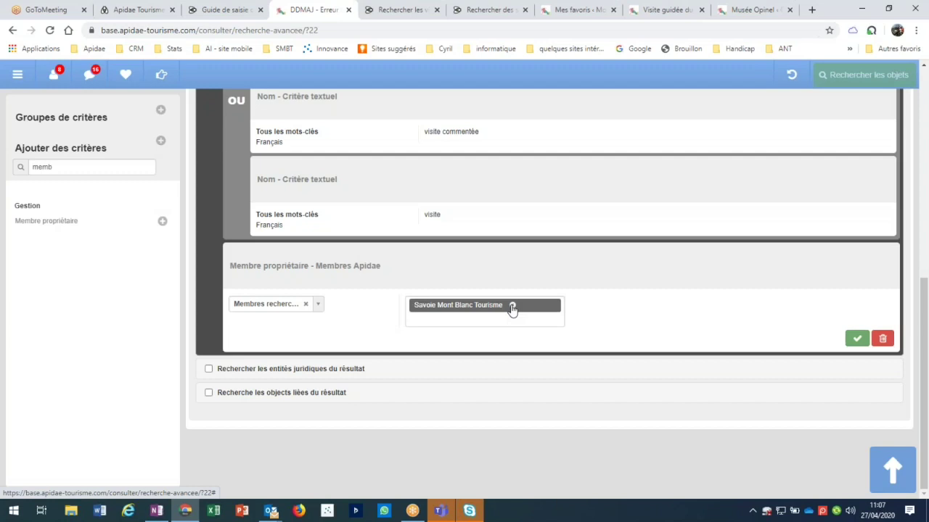
{"action": "left_click", "coordinate": [12, 30]}
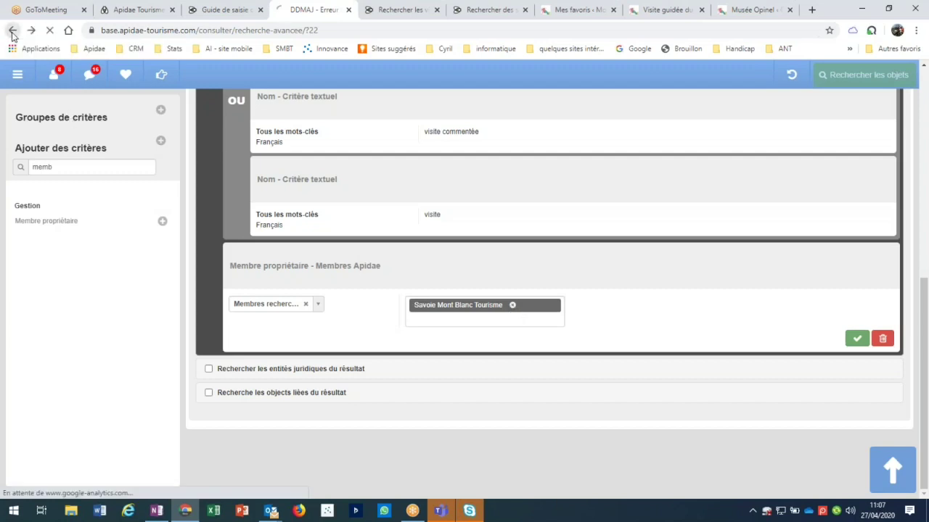
{"action": "left_click", "coordinate": [12, 31]}
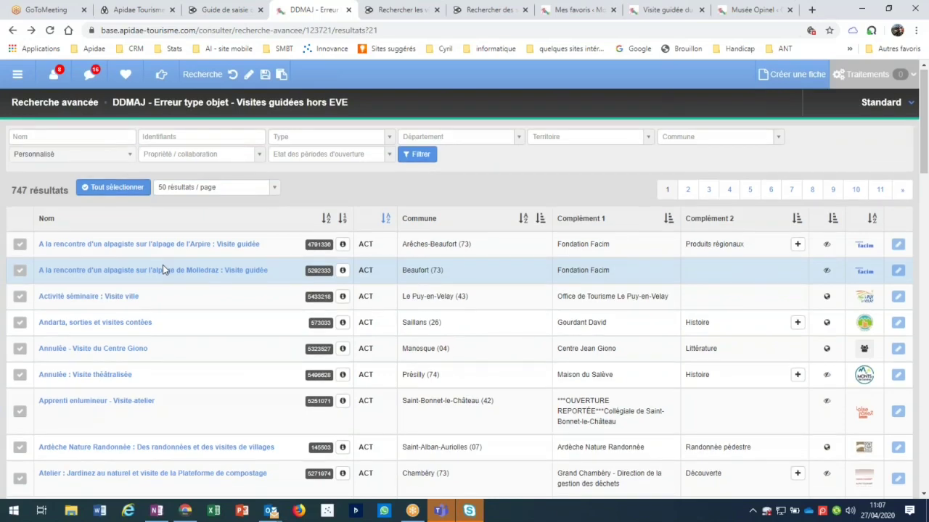
Step: Browse the results of the "Visites guidées hors EVE" search, and reopen its criteria to review the name keyword group
{"action": "scroll", "coordinate": [162, 267], "scroll_direction": "down", "scroll_amount": 4}
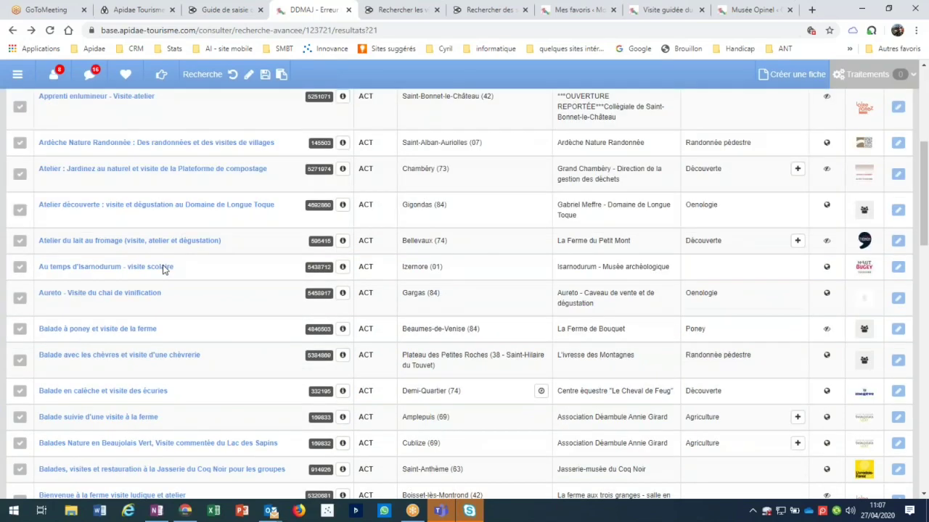
{"action": "scroll", "coordinate": [162, 267], "scroll_direction": "down", "scroll_amount": 5}
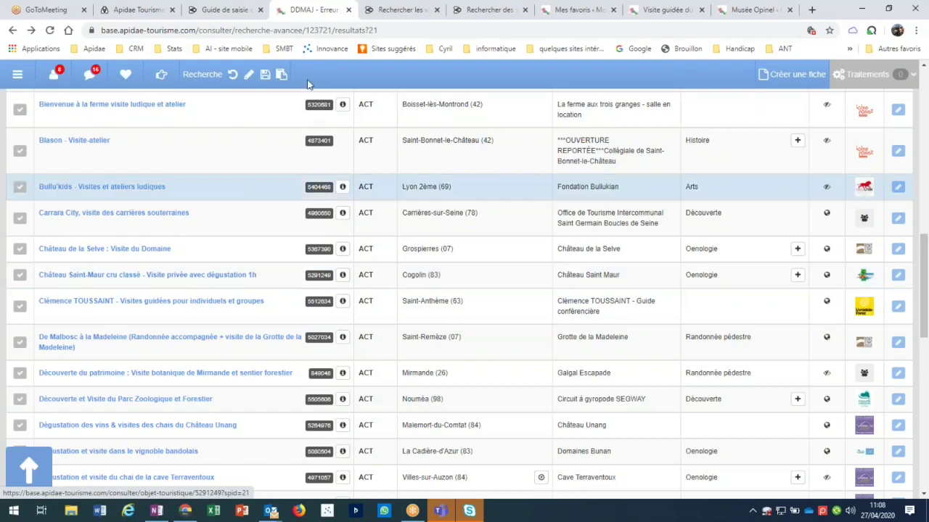
{"action": "left_click", "coordinate": [248, 76]}
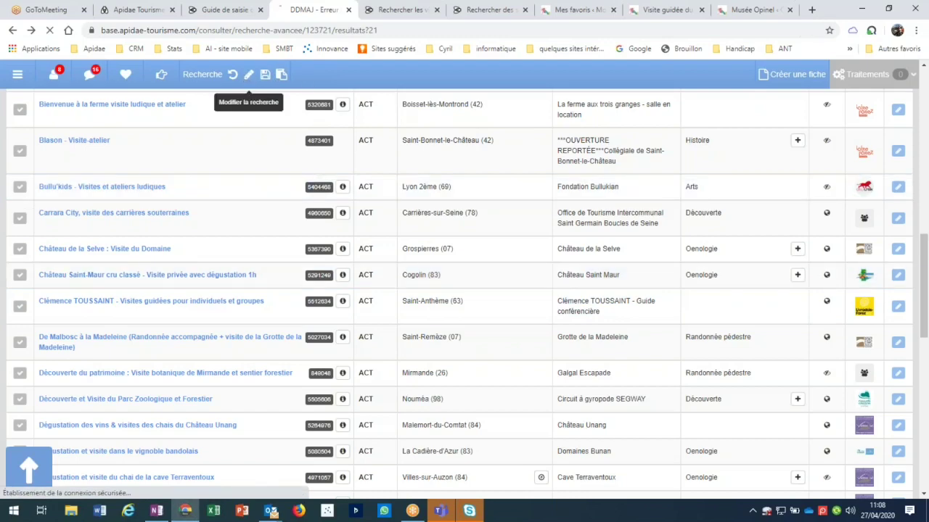
{"action": "scroll", "coordinate": [460, 194], "scroll_direction": "down", "scroll_amount": 4}
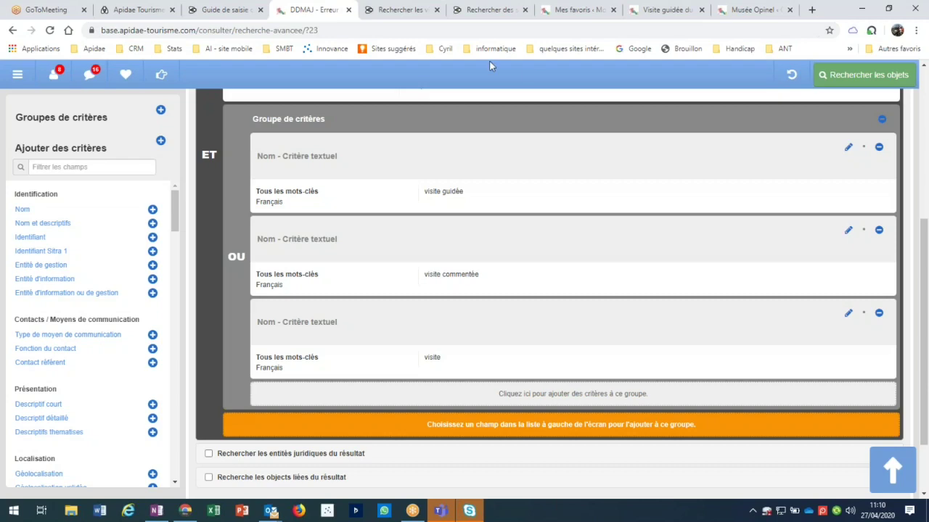
Step: Open the guide's error-detection search "Visites guidées en EVE sans catégorie" and filter it without the Savoie Mont Blanc territory
{"action": "left_click", "coordinate": [236, 11]}
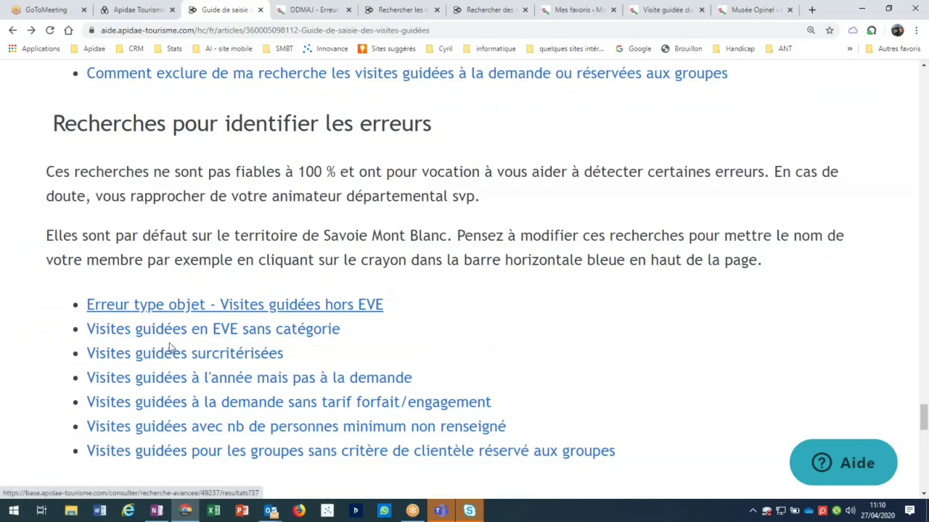
{"action": "left_click", "coordinate": [284, 334]}
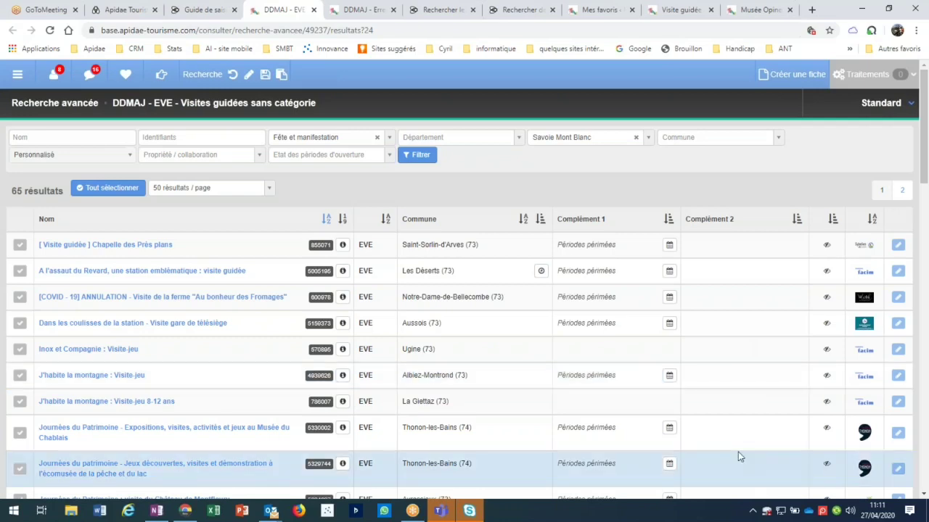
{"action": "left_click", "coordinate": [636, 138]}
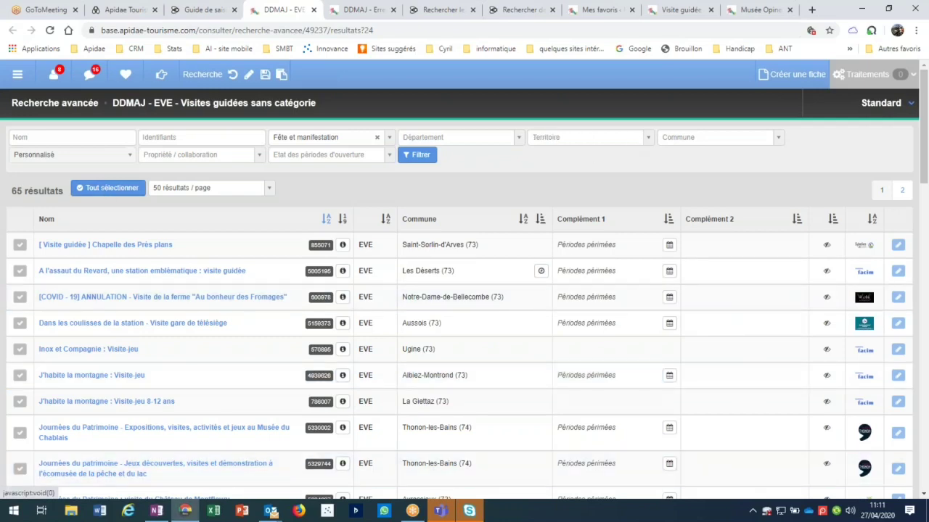
{"action": "left_click", "coordinate": [425, 158]}
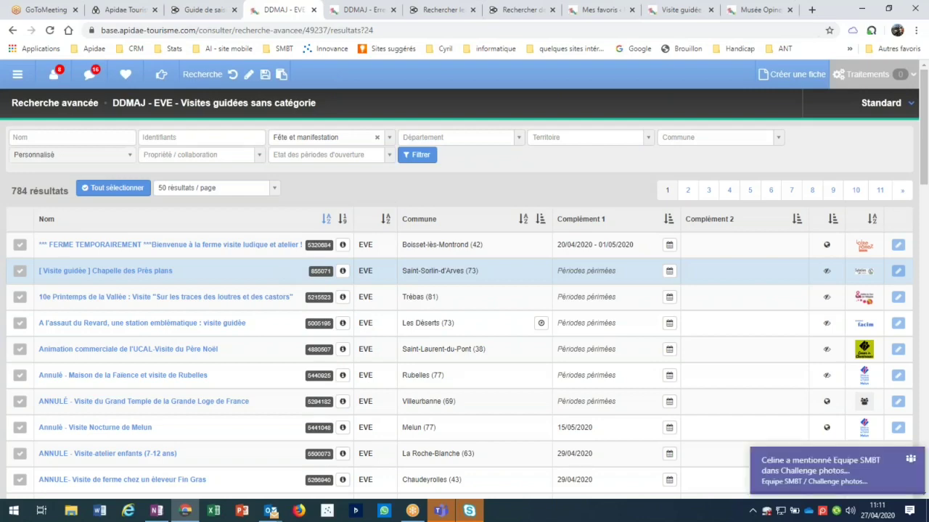
Step: Open the guide's "Visites guidées surcritérisées" search and check the categories of "Annulé - Nuit européenne des musées #NdM2020" and "8ème Printemps des Moises"
{"action": "left_click", "coordinate": [208, 12]}
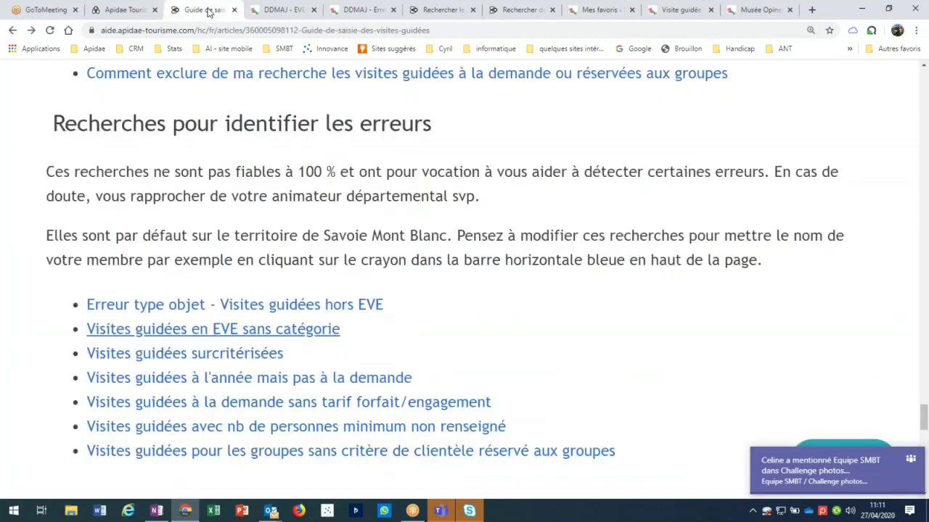
{"action": "left_click", "coordinate": [178, 355]}
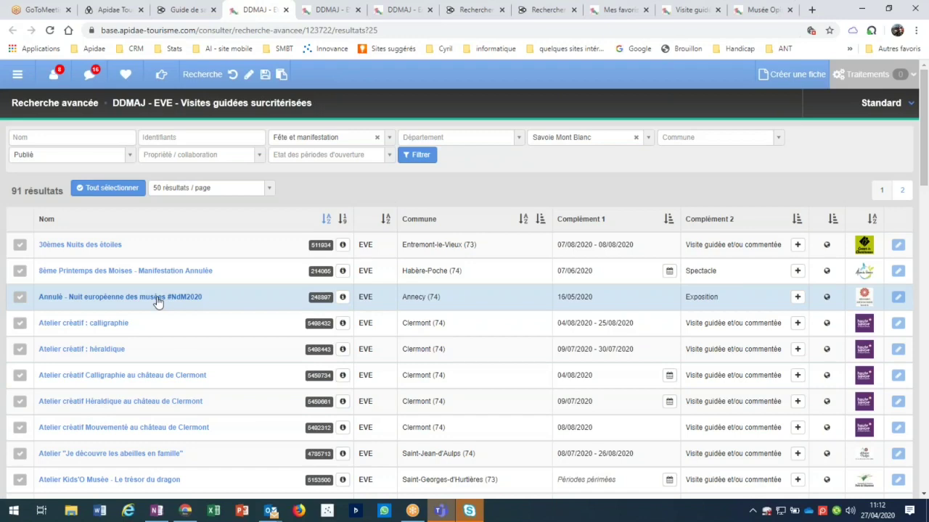
{"action": "left_click", "coordinate": [803, 300]}
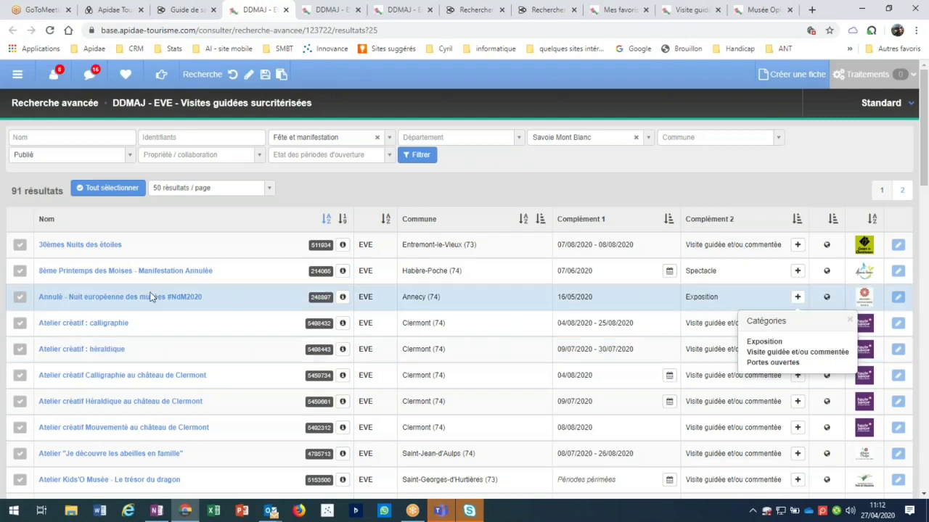
{"action": "left_click", "coordinate": [796, 299]}
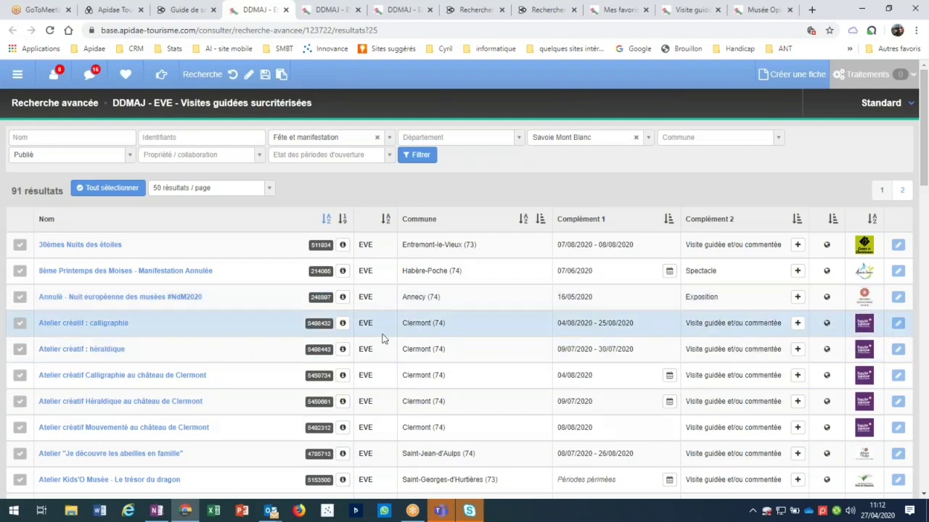
{"action": "left_click", "coordinate": [796, 274]}
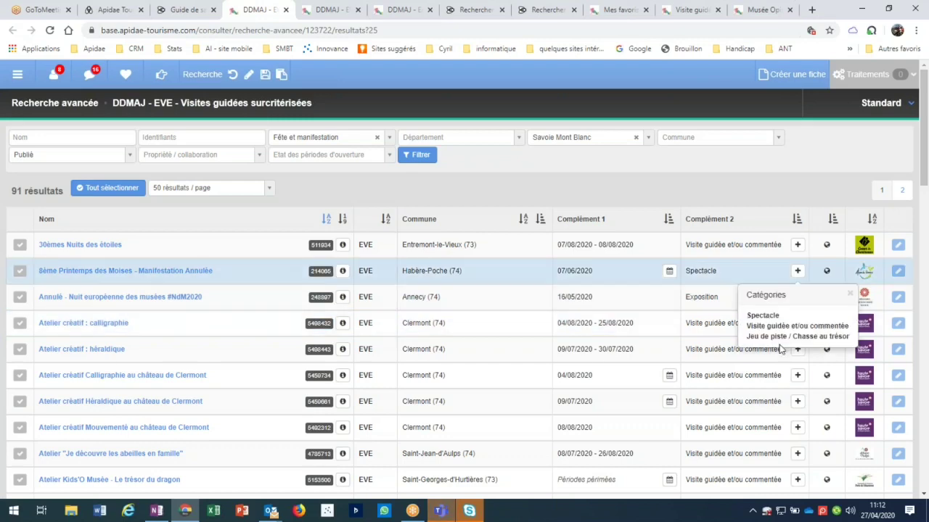
{"action": "left_click", "coordinate": [798, 273]}
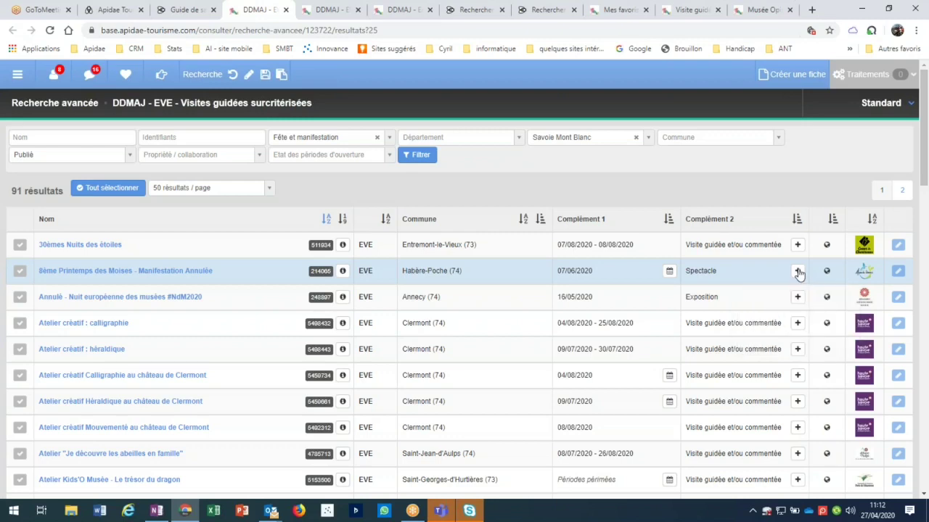
Step: Filter the search without the Savoie Mont Blanc territory and on Tous les objets, and view the categories of "18e Fête du champignon"
{"action": "left_click", "coordinate": [637, 138]}
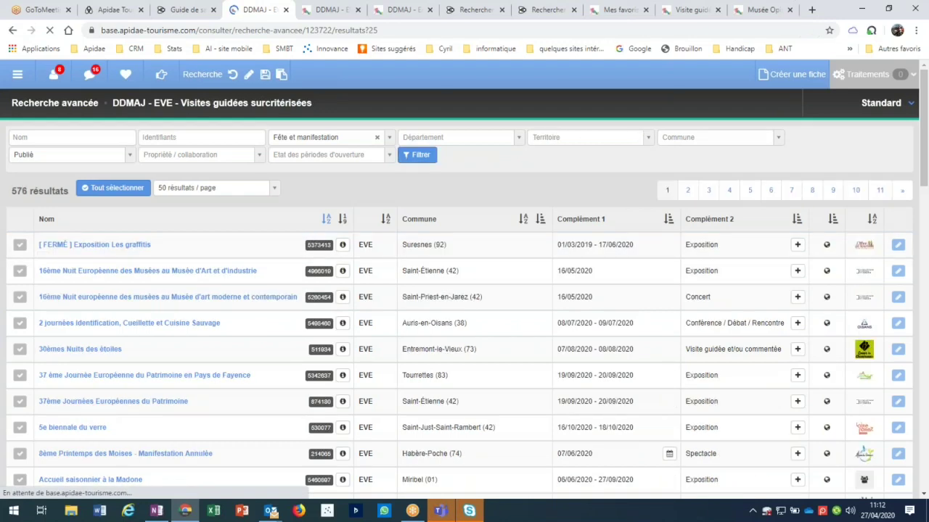
{"action": "left_click", "coordinate": [414, 161]}
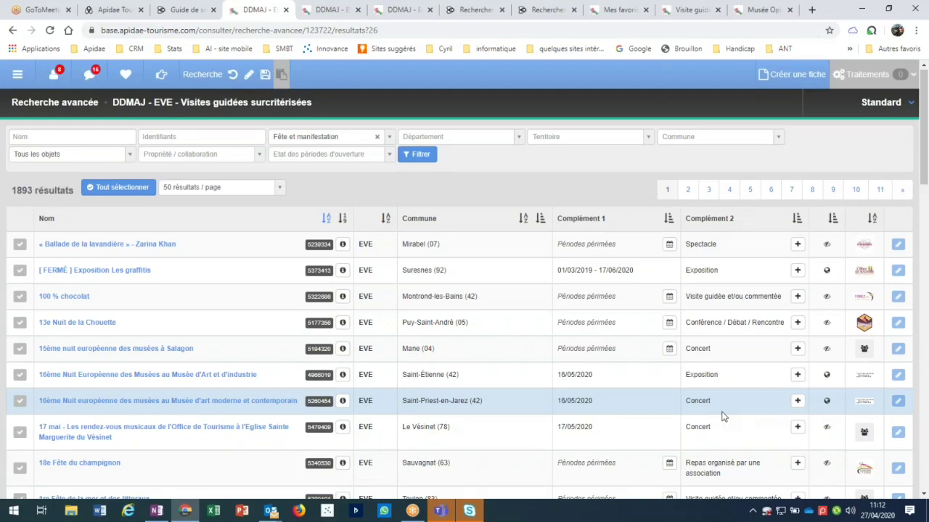
{"action": "scroll", "coordinate": [722, 417], "scroll_direction": "down", "scroll_amount": 2}
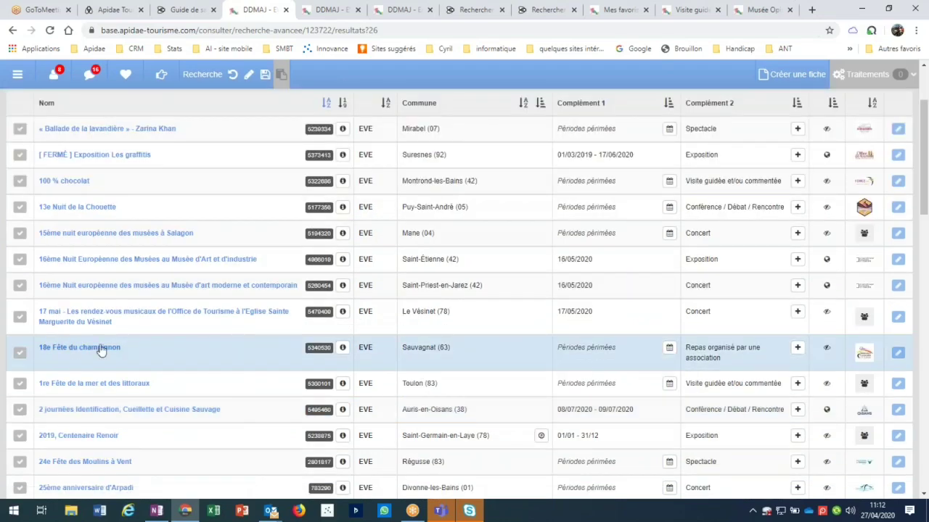
{"action": "left_click", "coordinate": [798, 352]}
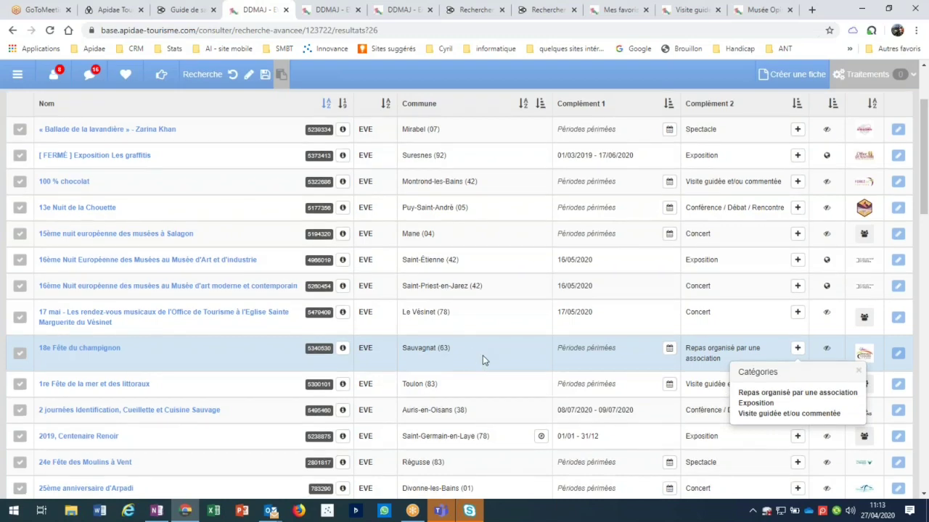
{"action": "scroll", "coordinate": [482, 355], "scroll_direction": "up", "scroll_amount": 2}
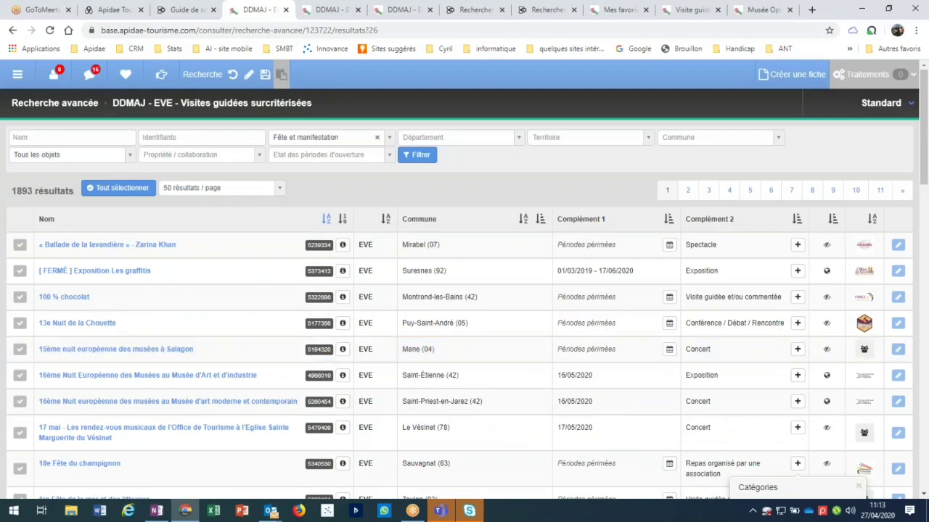
Step: Open the guide's "Visites guidées à l'année mais pas à la demande" search, filter it on Tous les objets, and browse the results
{"action": "left_click", "coordinate": [195, 15]}
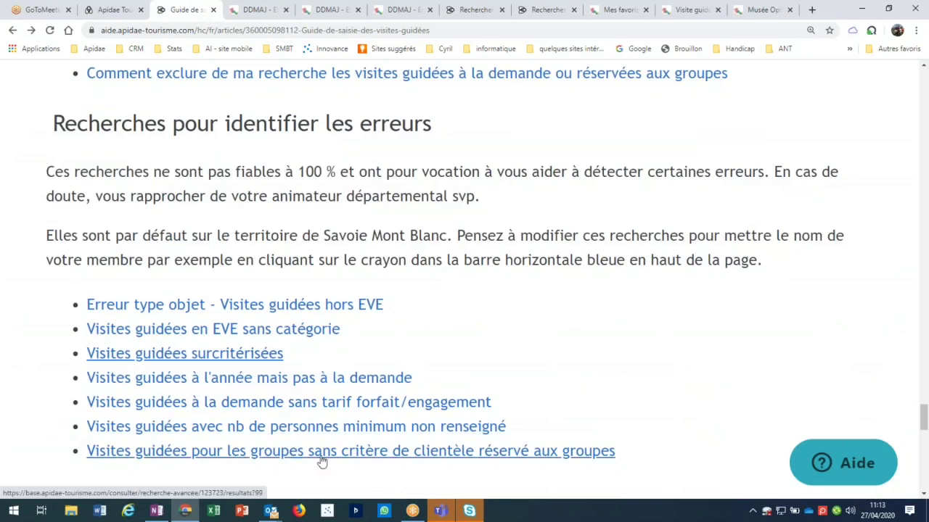
{"action": "left_click", "coordinate": [305, 379]}
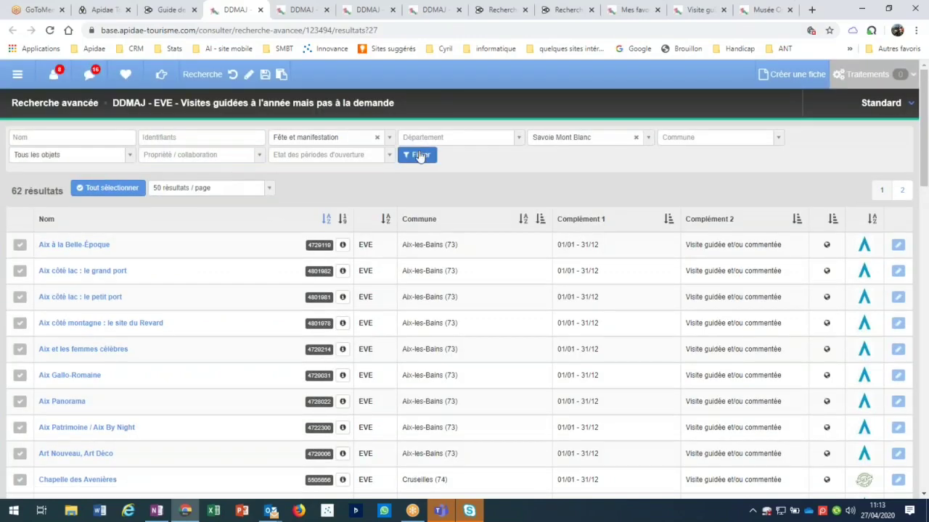
{"action": "left_click", "coordinate": [419, 156]}
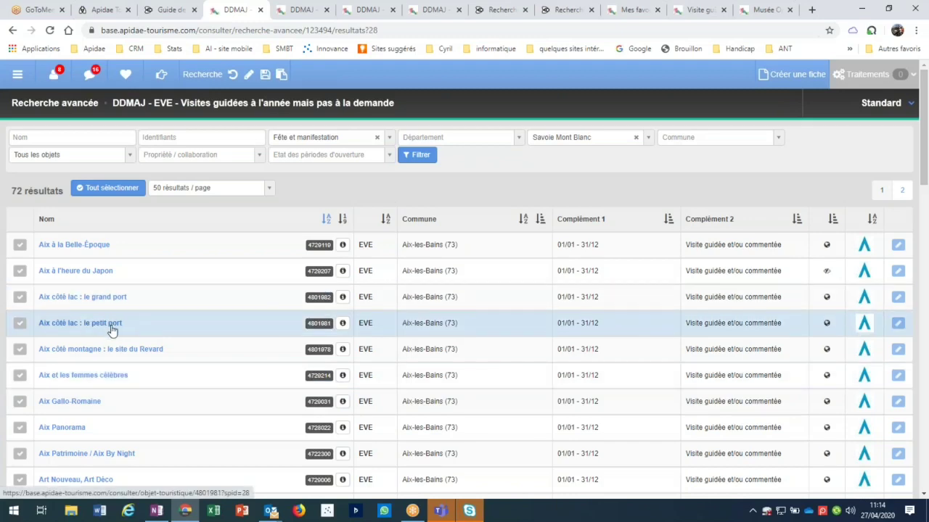
{"action": "scroll", "coordinate": [112, 330], "scroll_direction": "down", "scroll_amount": 3}
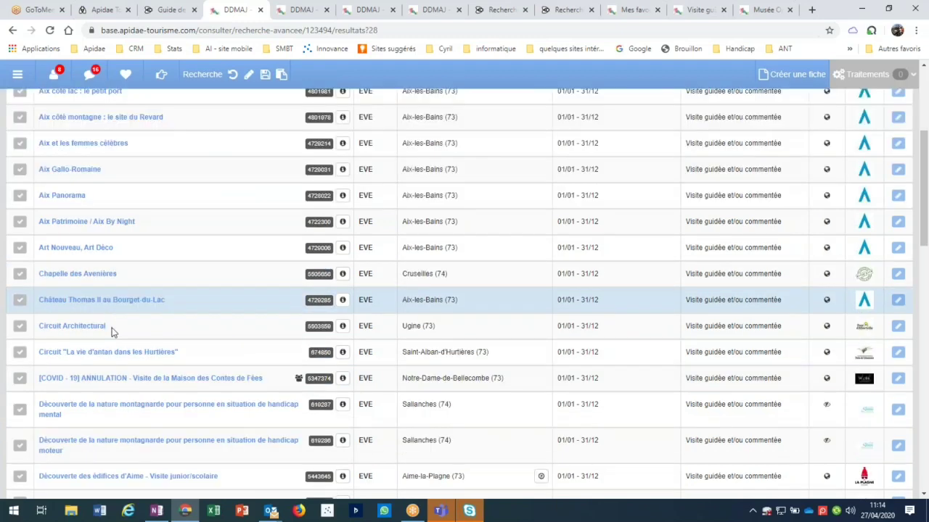
{"action": "scroll", "coordinate": [111, 331], "scroll_direction": "down", "scroll_amount": 2}
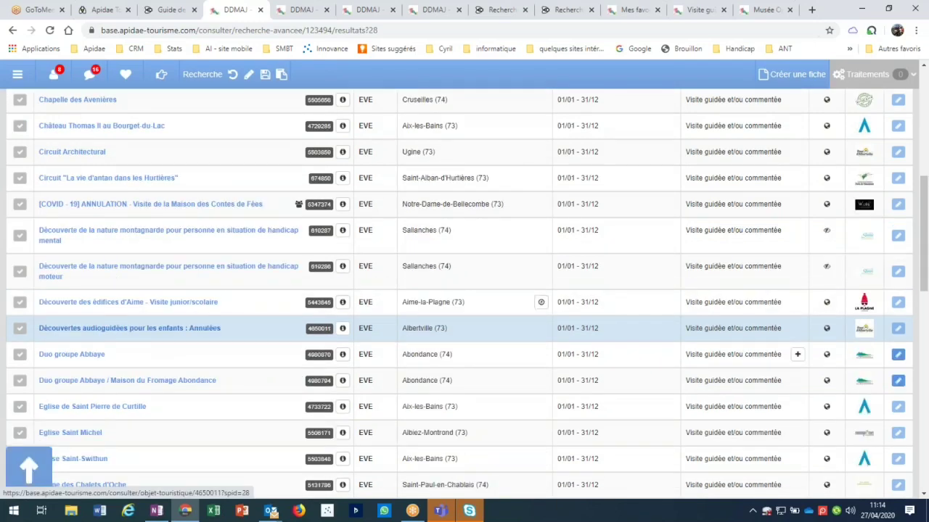
{"action": "scroll", "coordinate": [167, 328], "scroll_direction": "up", "scroll_amount": 5}
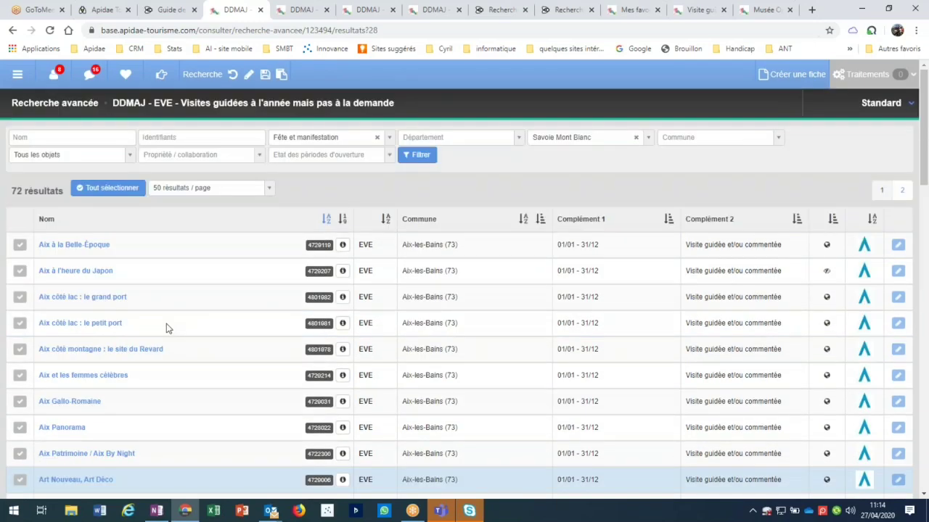
{"action": "left_click", "coordinate": [247, 77]}
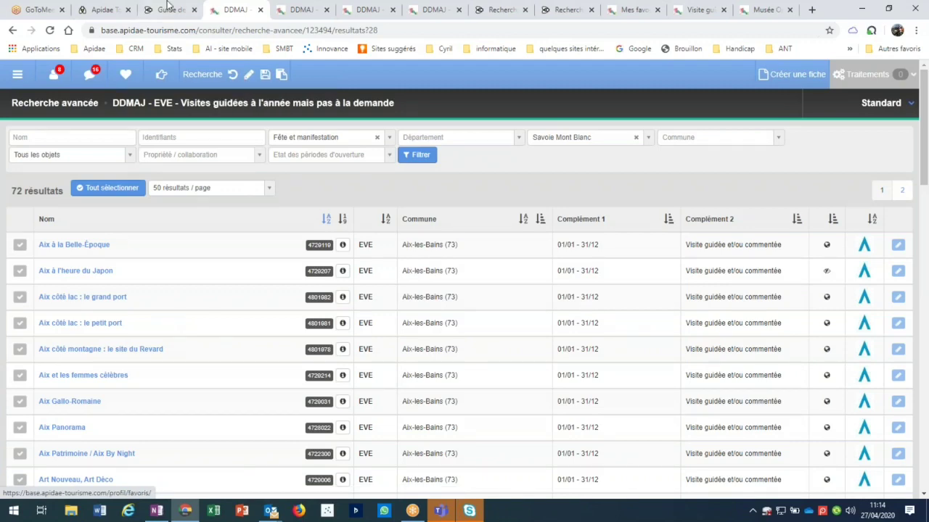
Step: Open the guide's "Visites guidées pour les groupes sans critère de clientèle réservé aux groupes" search, filter it without a territory, and browse the results
{"action": "left_click", "coordinate": [167, 8]}
{"action": "left_click", "coordinate": [316, 451]}
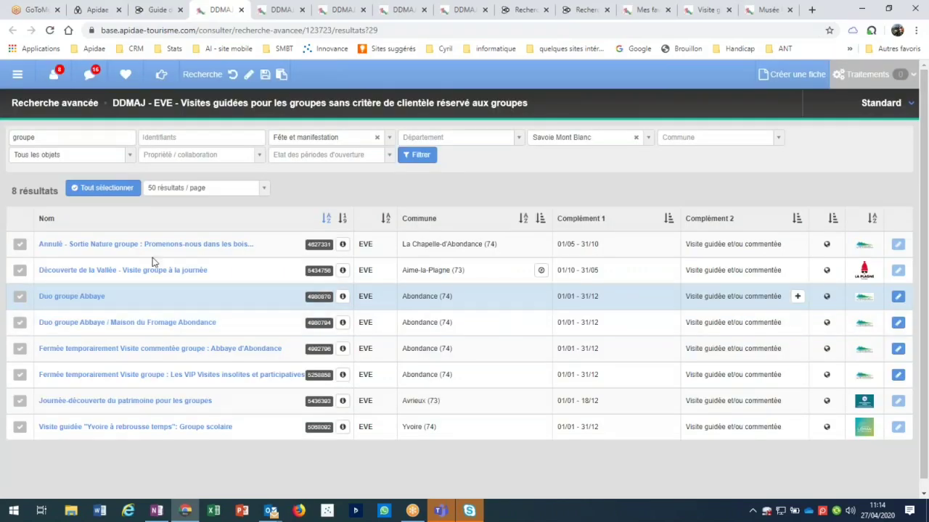
{"action": "left_click", "coordinate": [417, 154]}
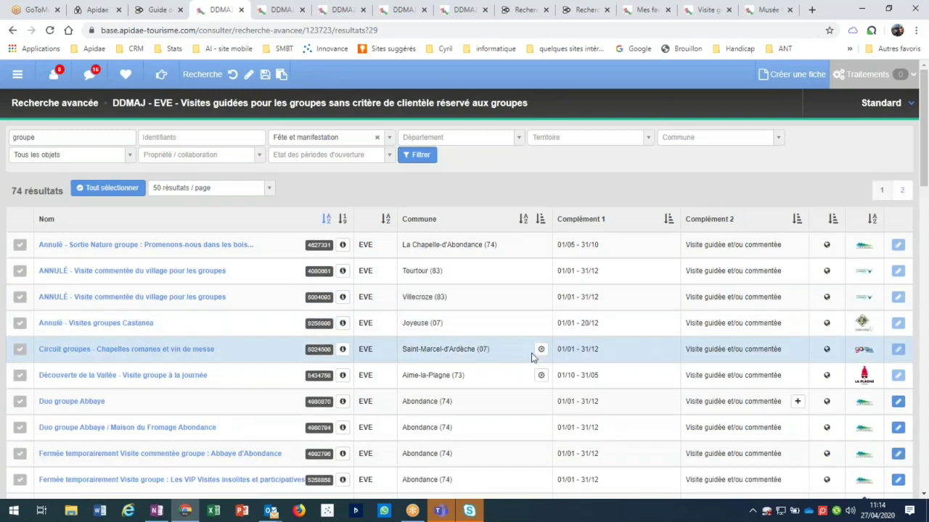
{"action": "scroll", "coordinate": [532, 357], "scroll_direction": "down", "scroll_amount": 1}
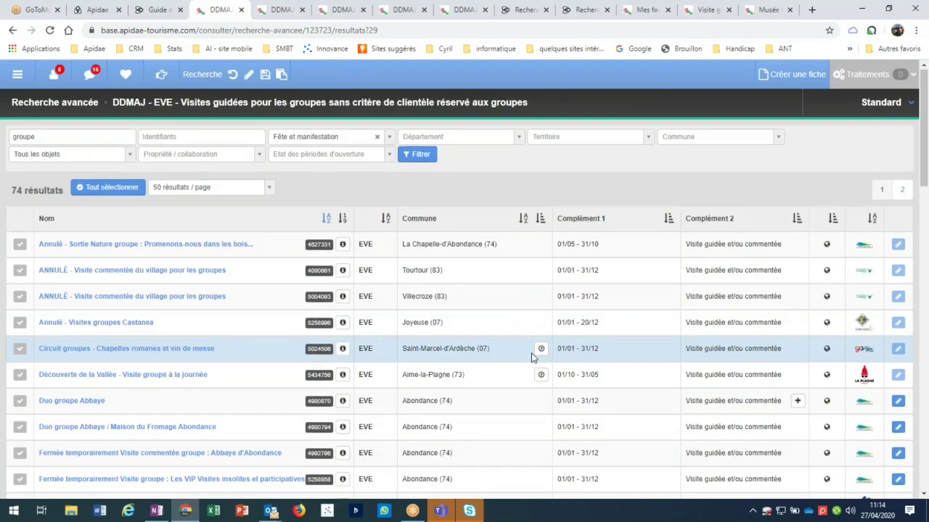
{"action": "scroll", "coordinate": [532, 357], "scroll_direction": "down", "scroll_amount": 3}
{"action": "scroll", "coordinate": [531, 357], "scroll_direction": "down", "scroll_amount": 1}
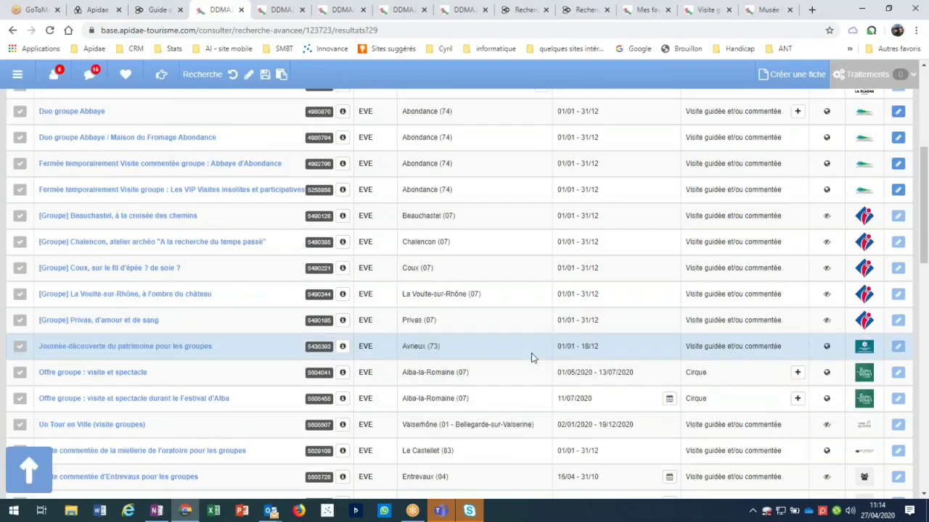